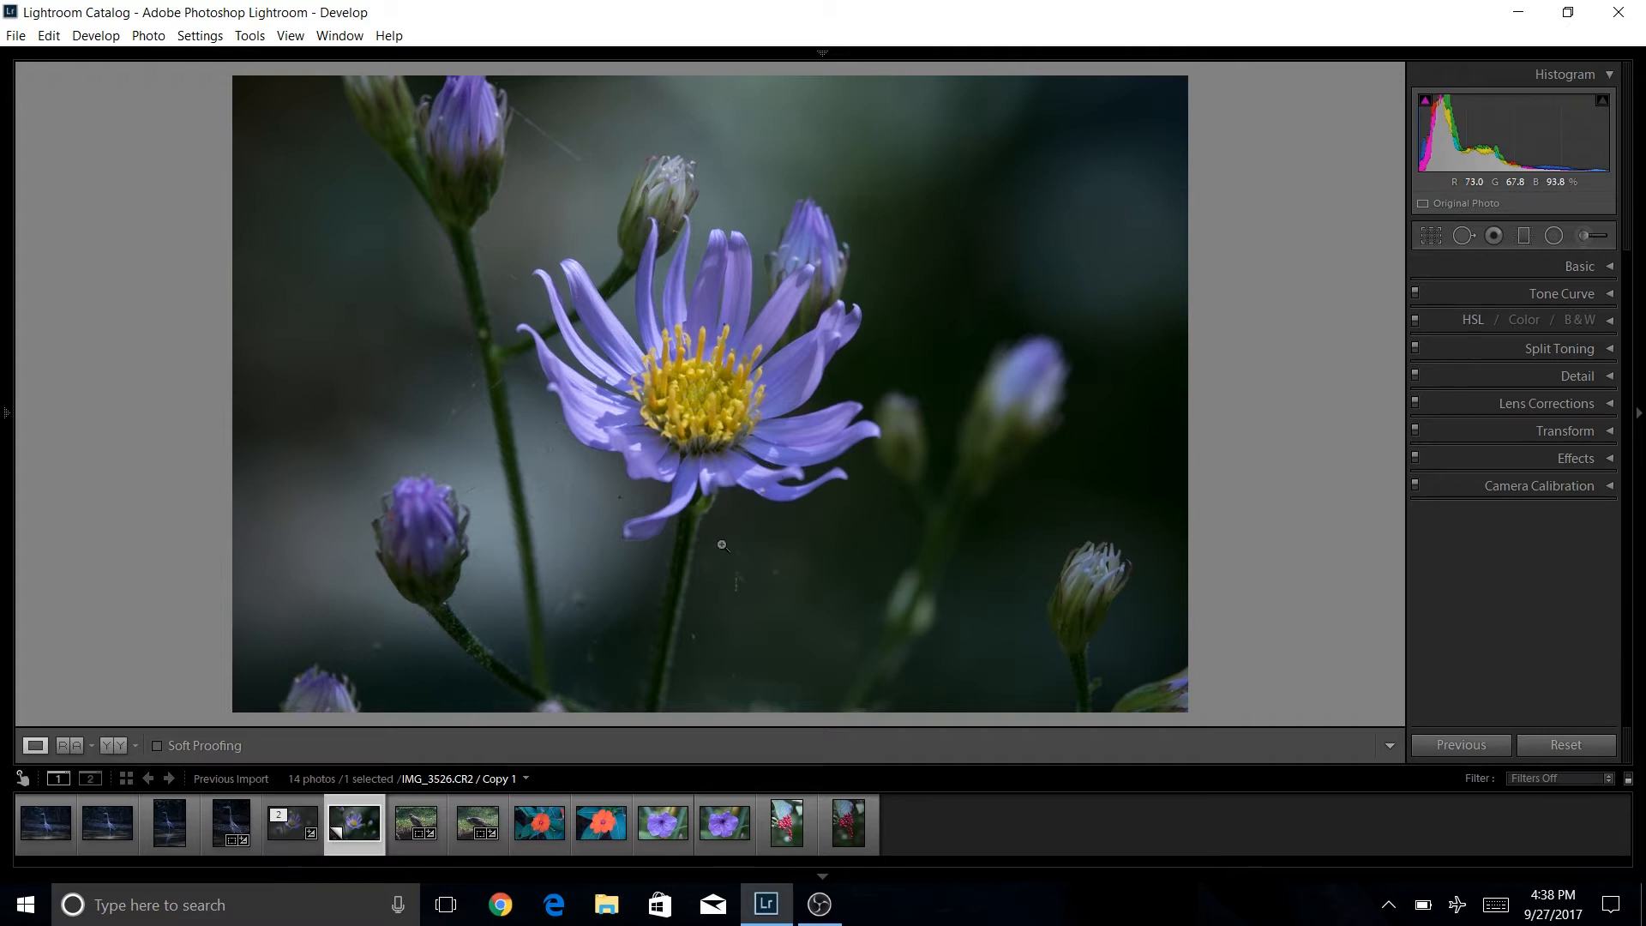
Select the aster flower virtual copy IMG_3526.CR2 / Copy 1 from the filmstrip and hide the filmstrip.
left_click(623, 842)
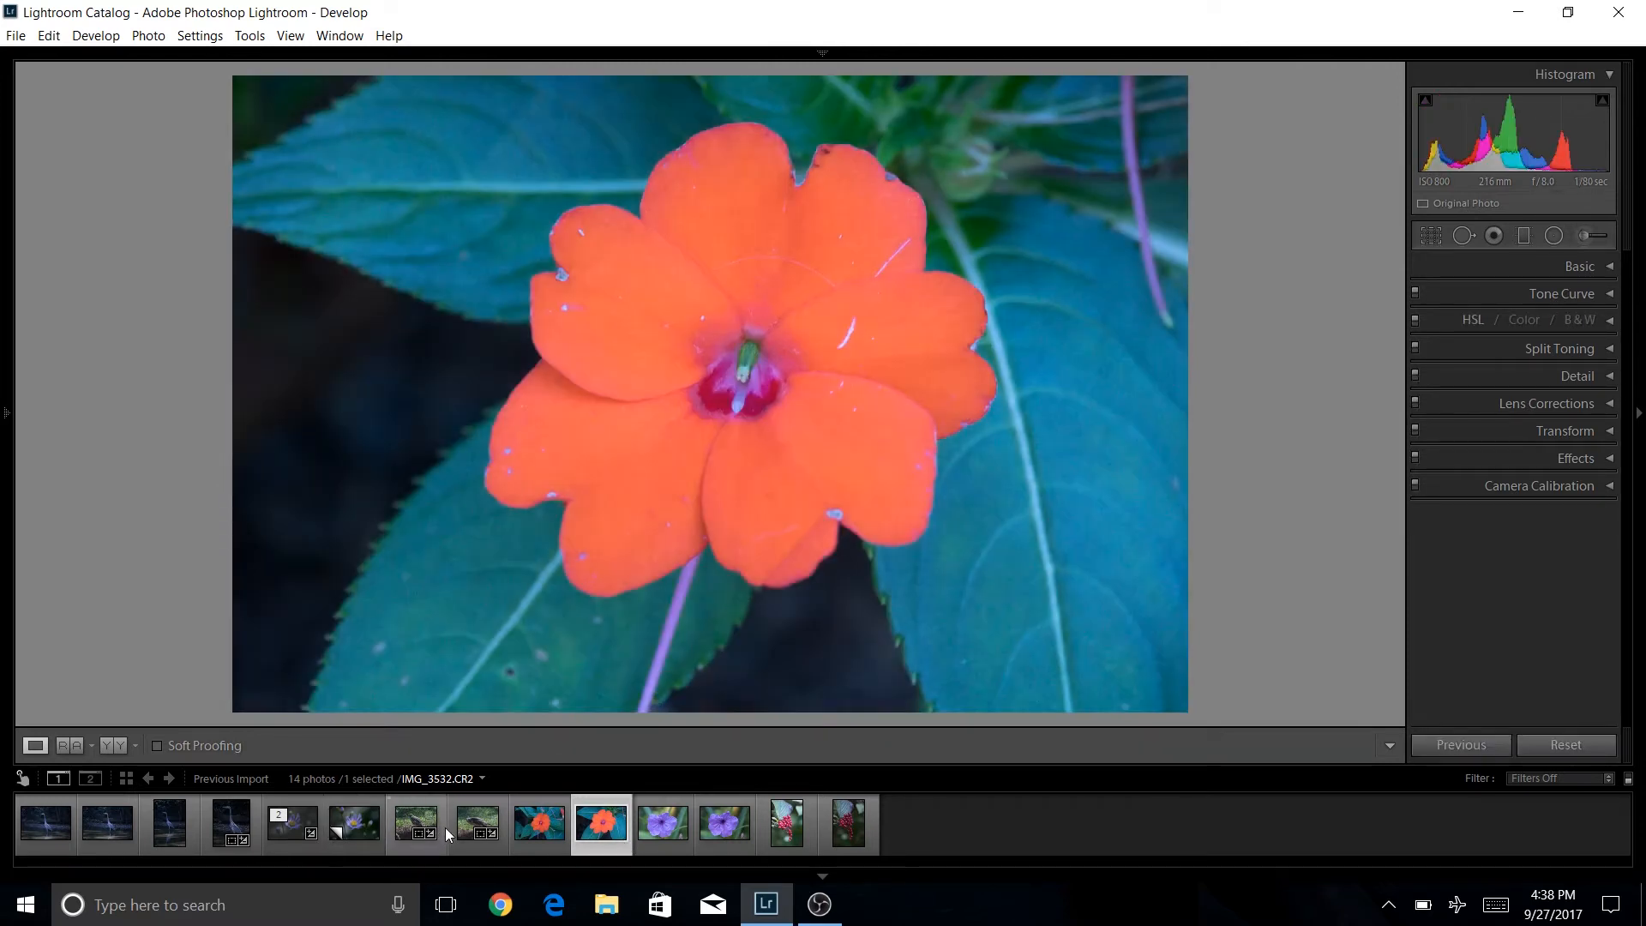
left_click(359, 821)
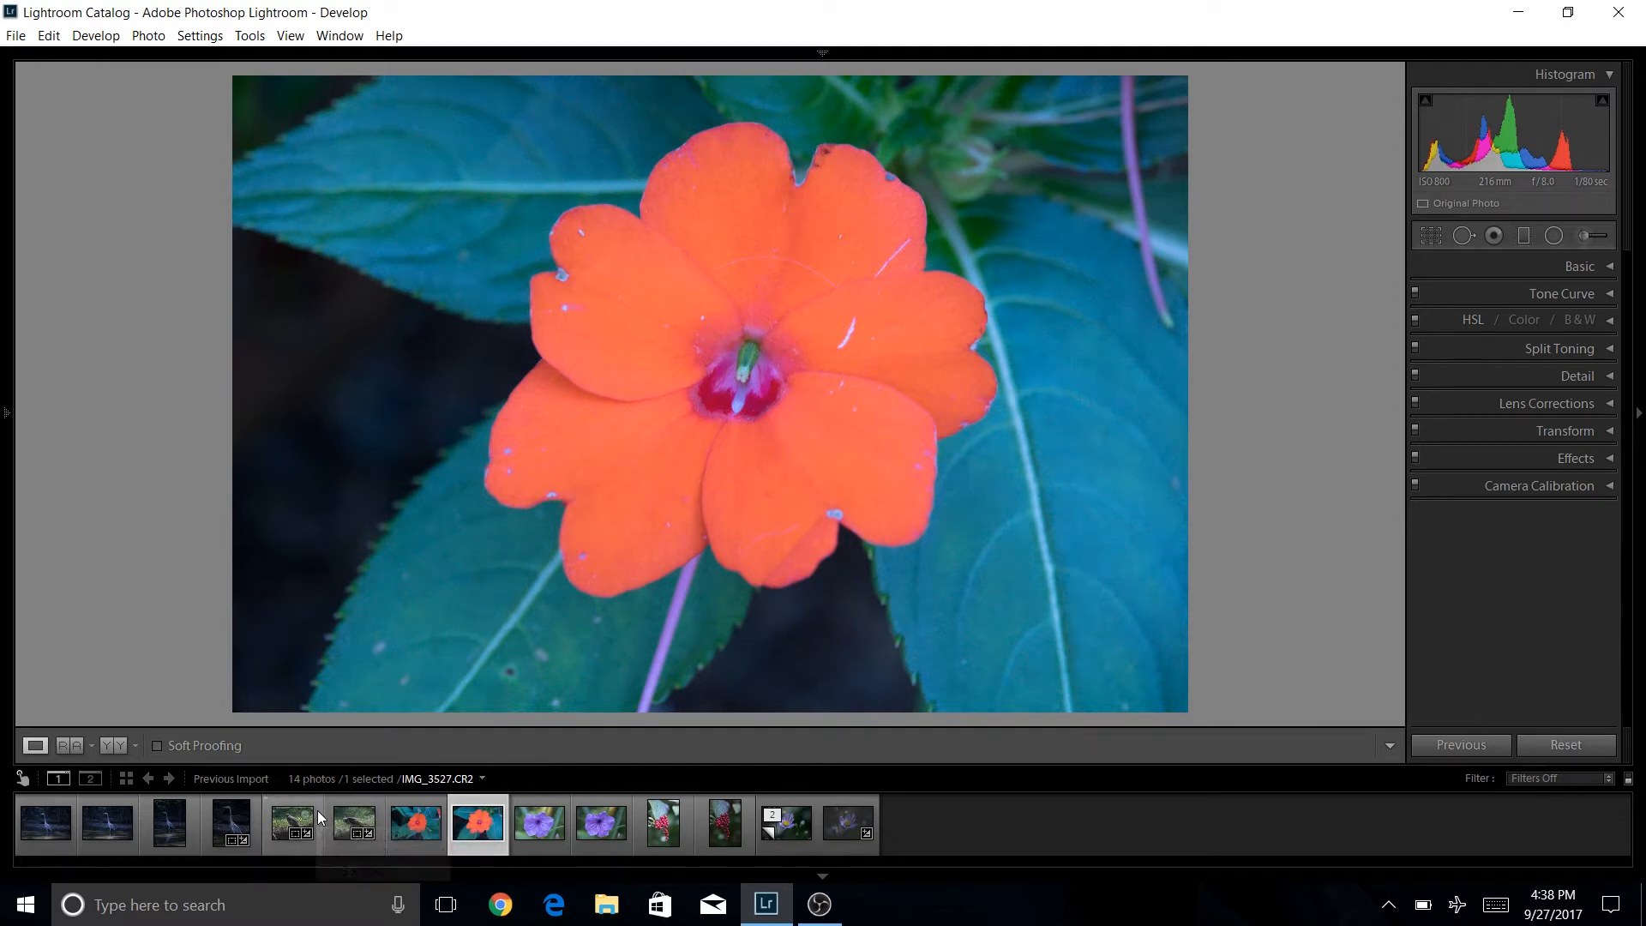
left_click(803, 835)
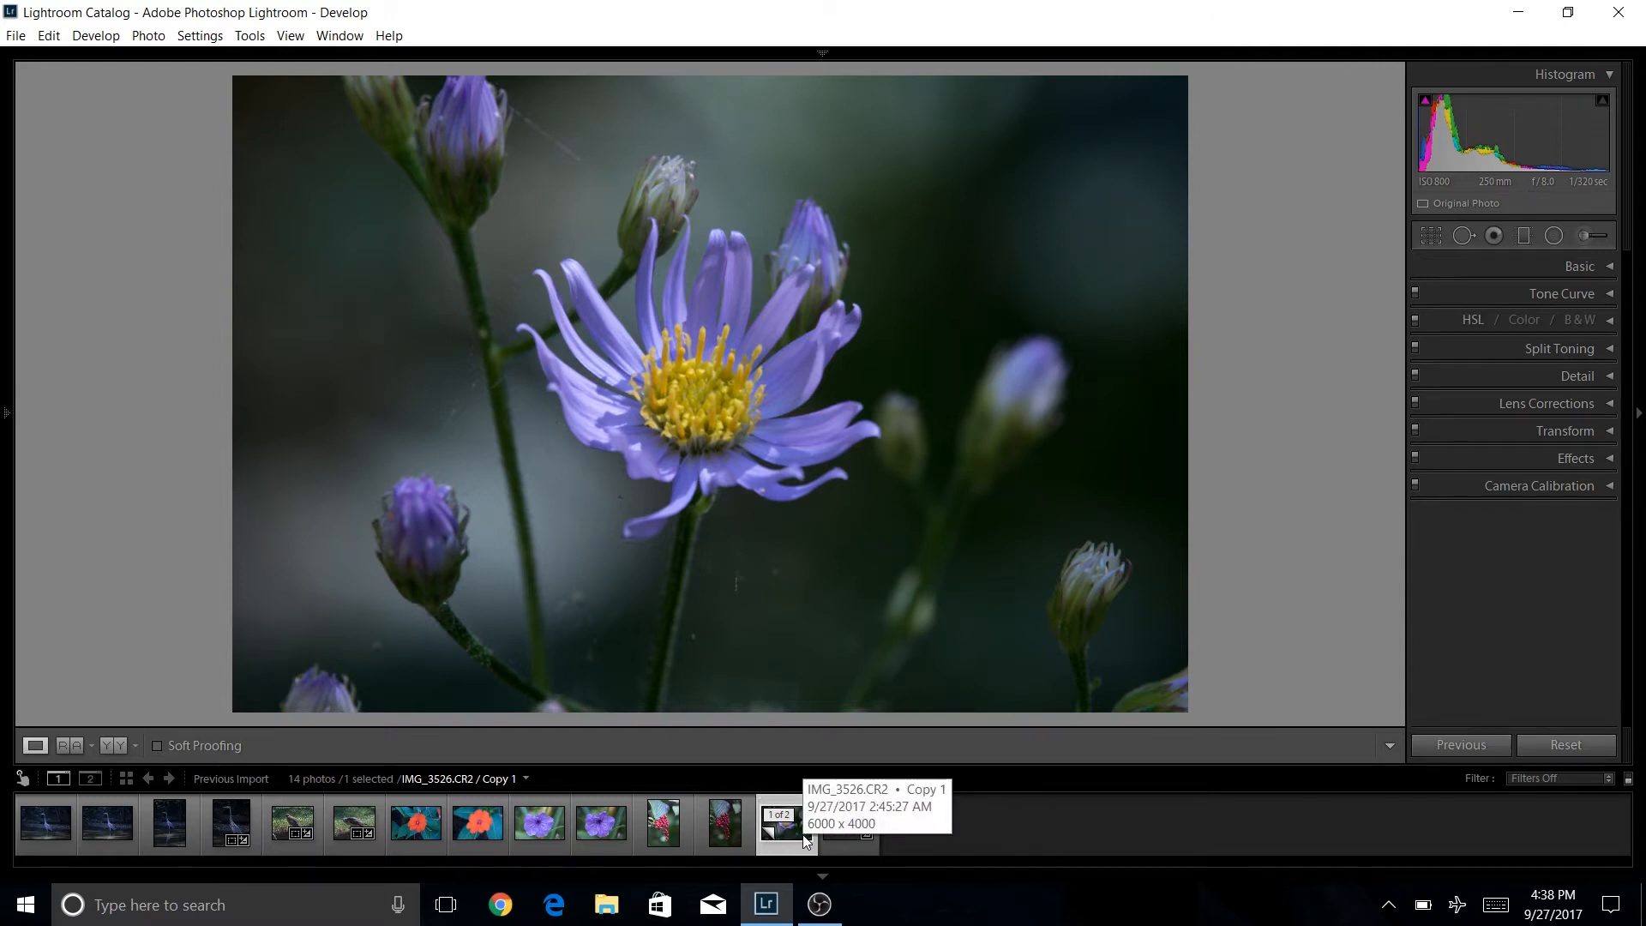
left_click(825, 876)
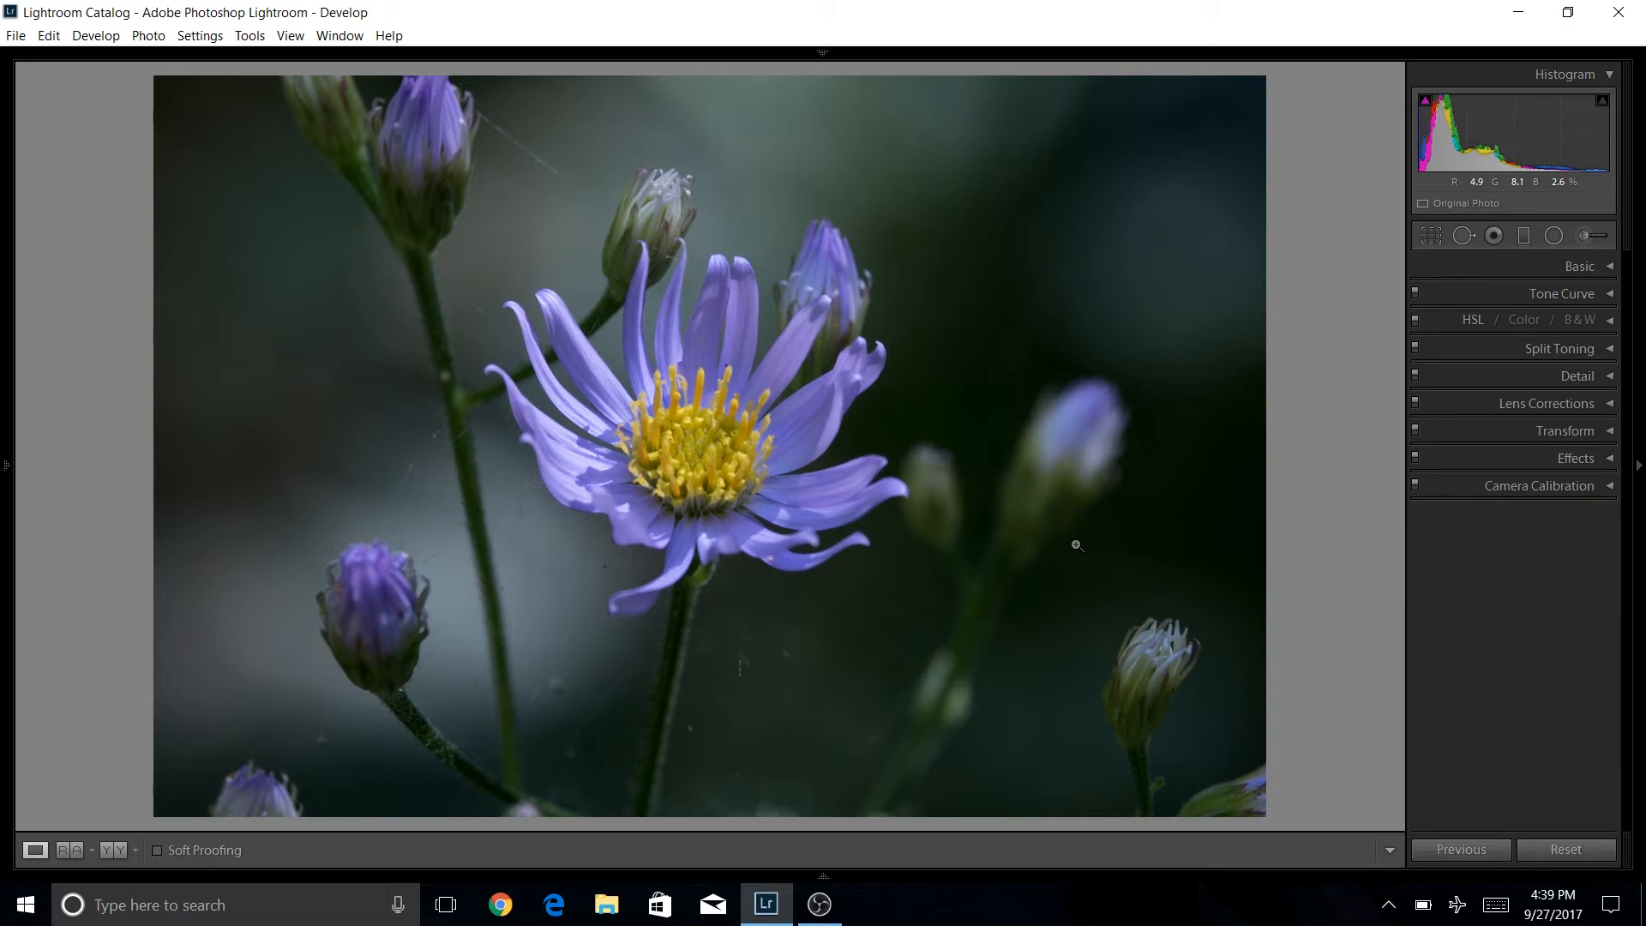
Toggle between the before and after views to compare an edited version of the aster photo with the original.
key("Right")
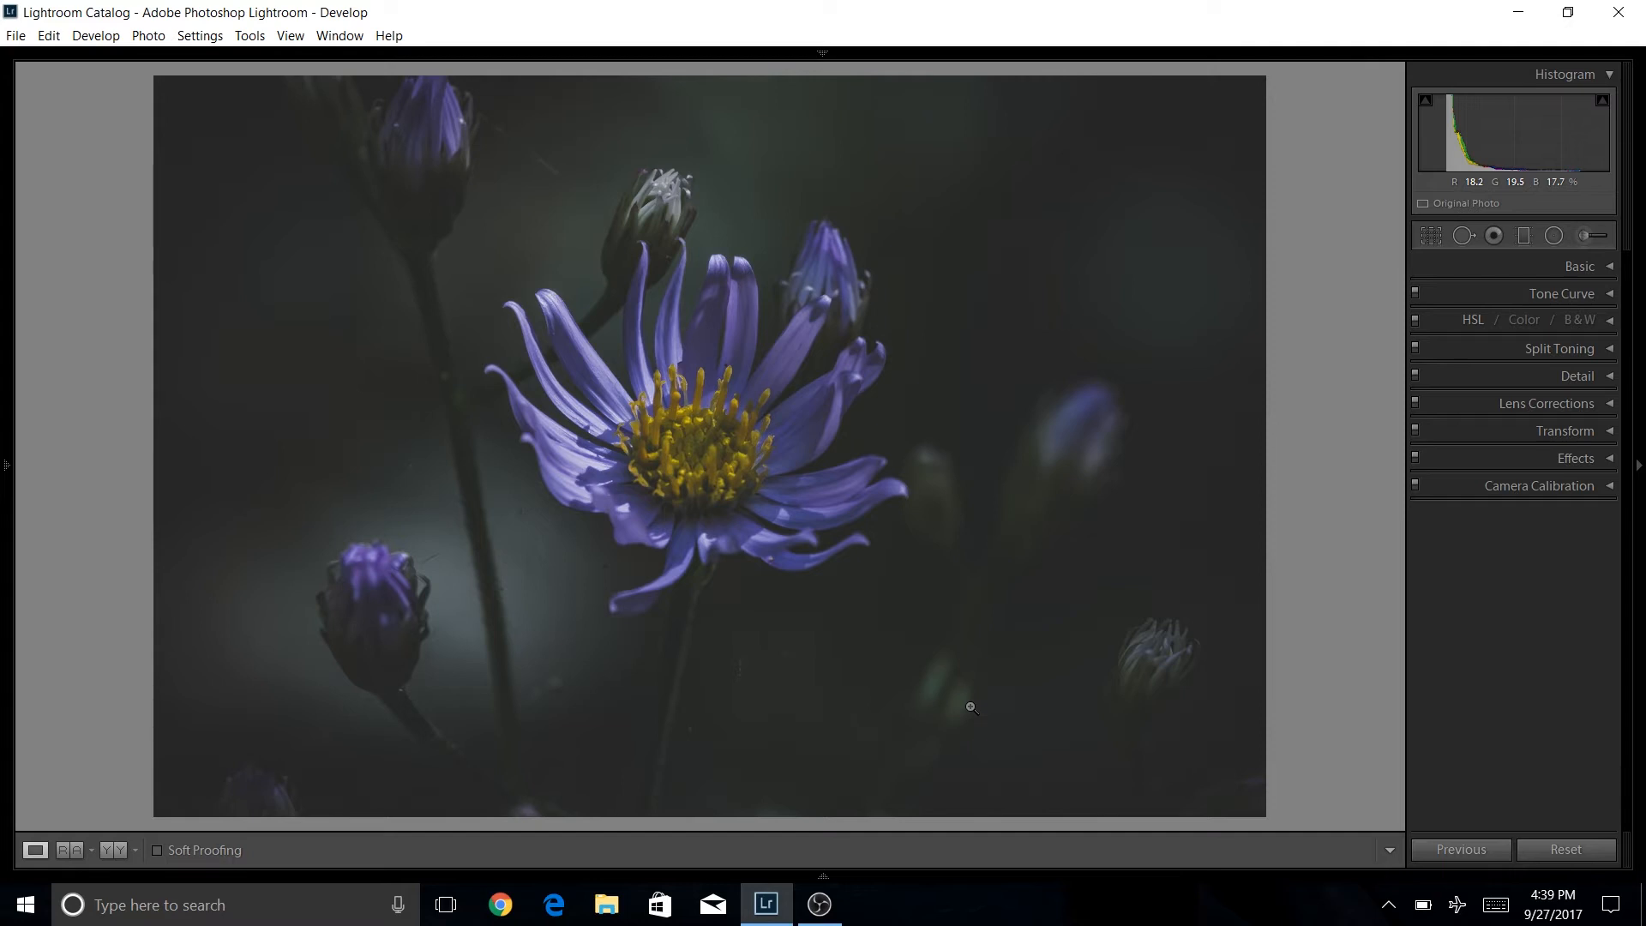
key("backslash")
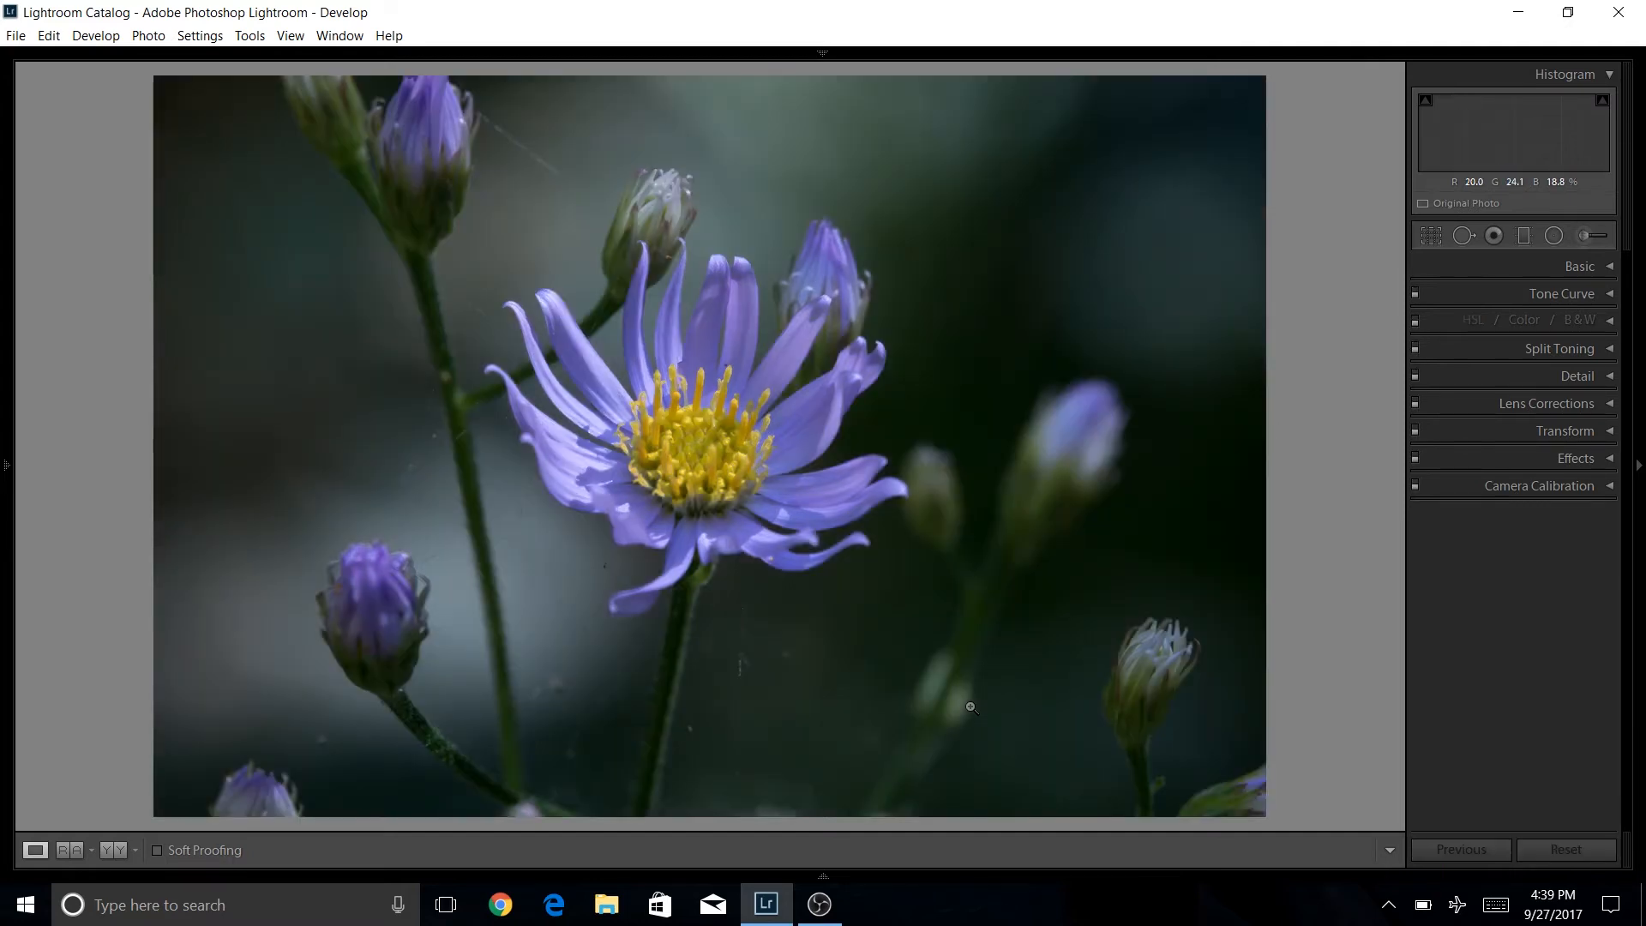
key("backslash")
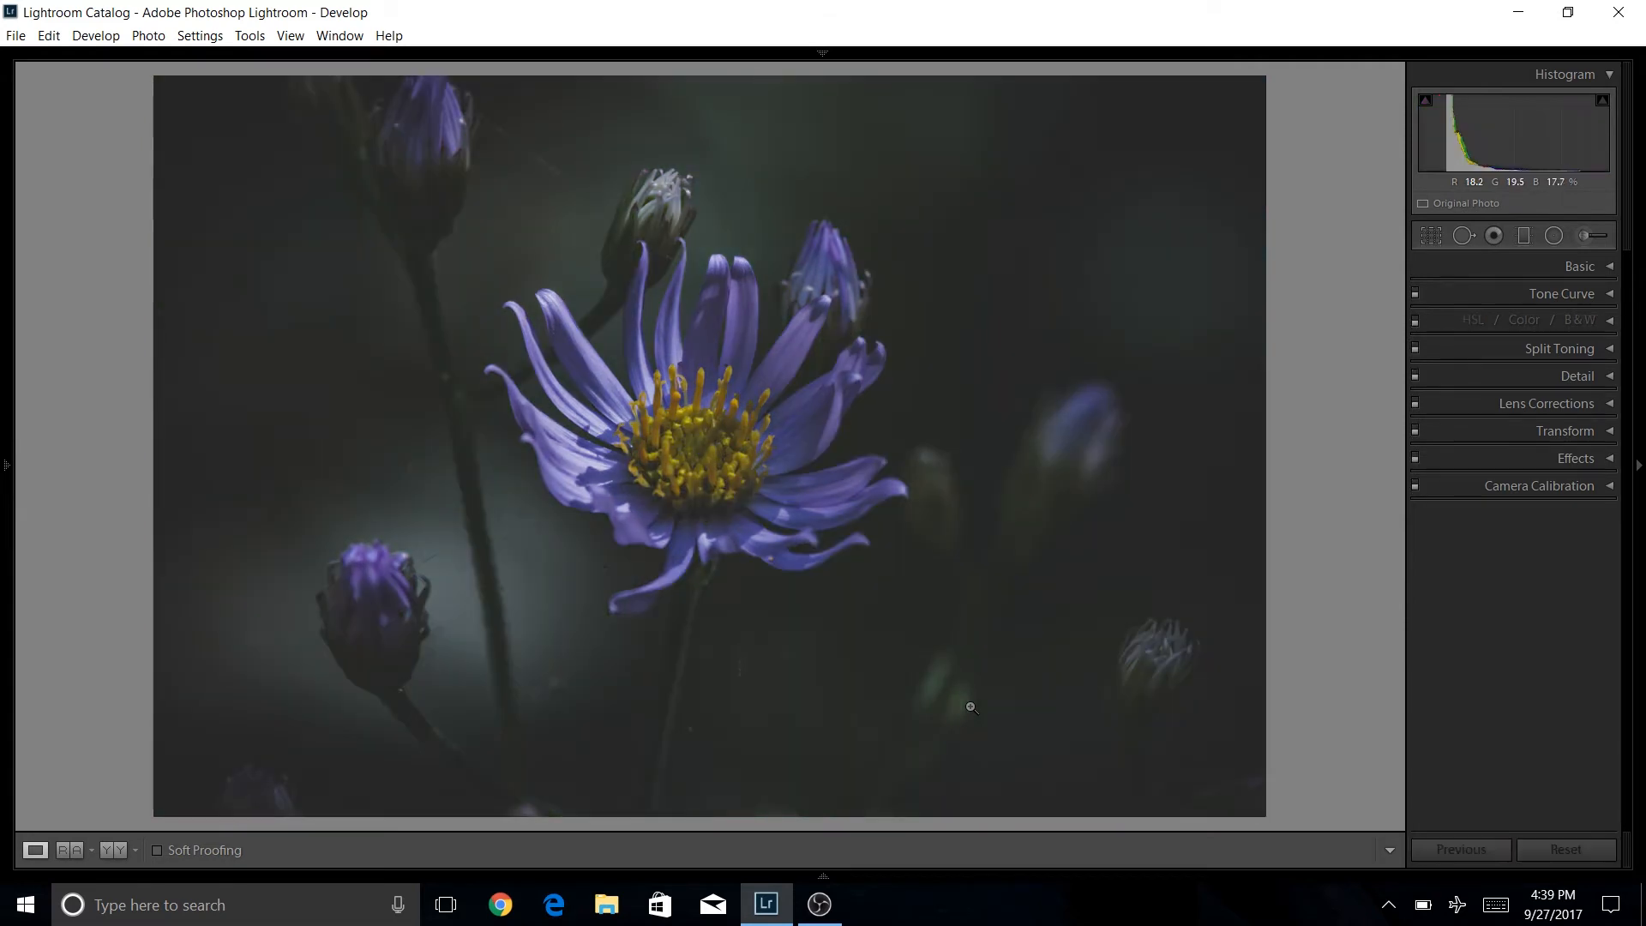
key("backslash")
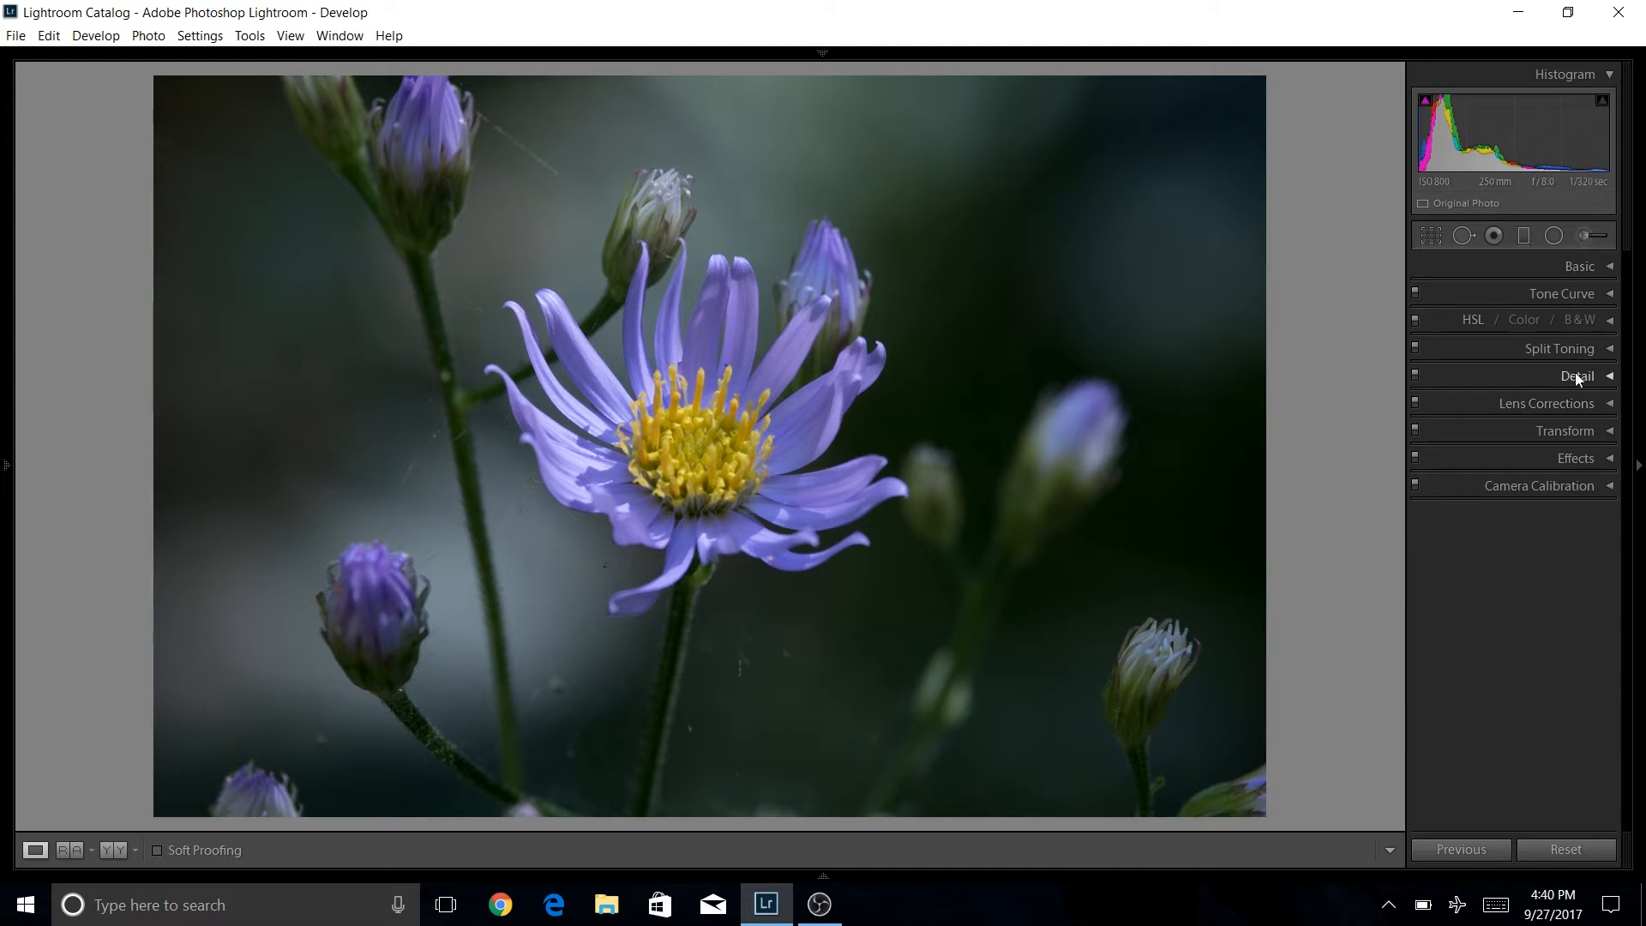
Enable Remove Chromatic Aberration in Lens Corrections and collapse that panel.
left_click(1606, 405)
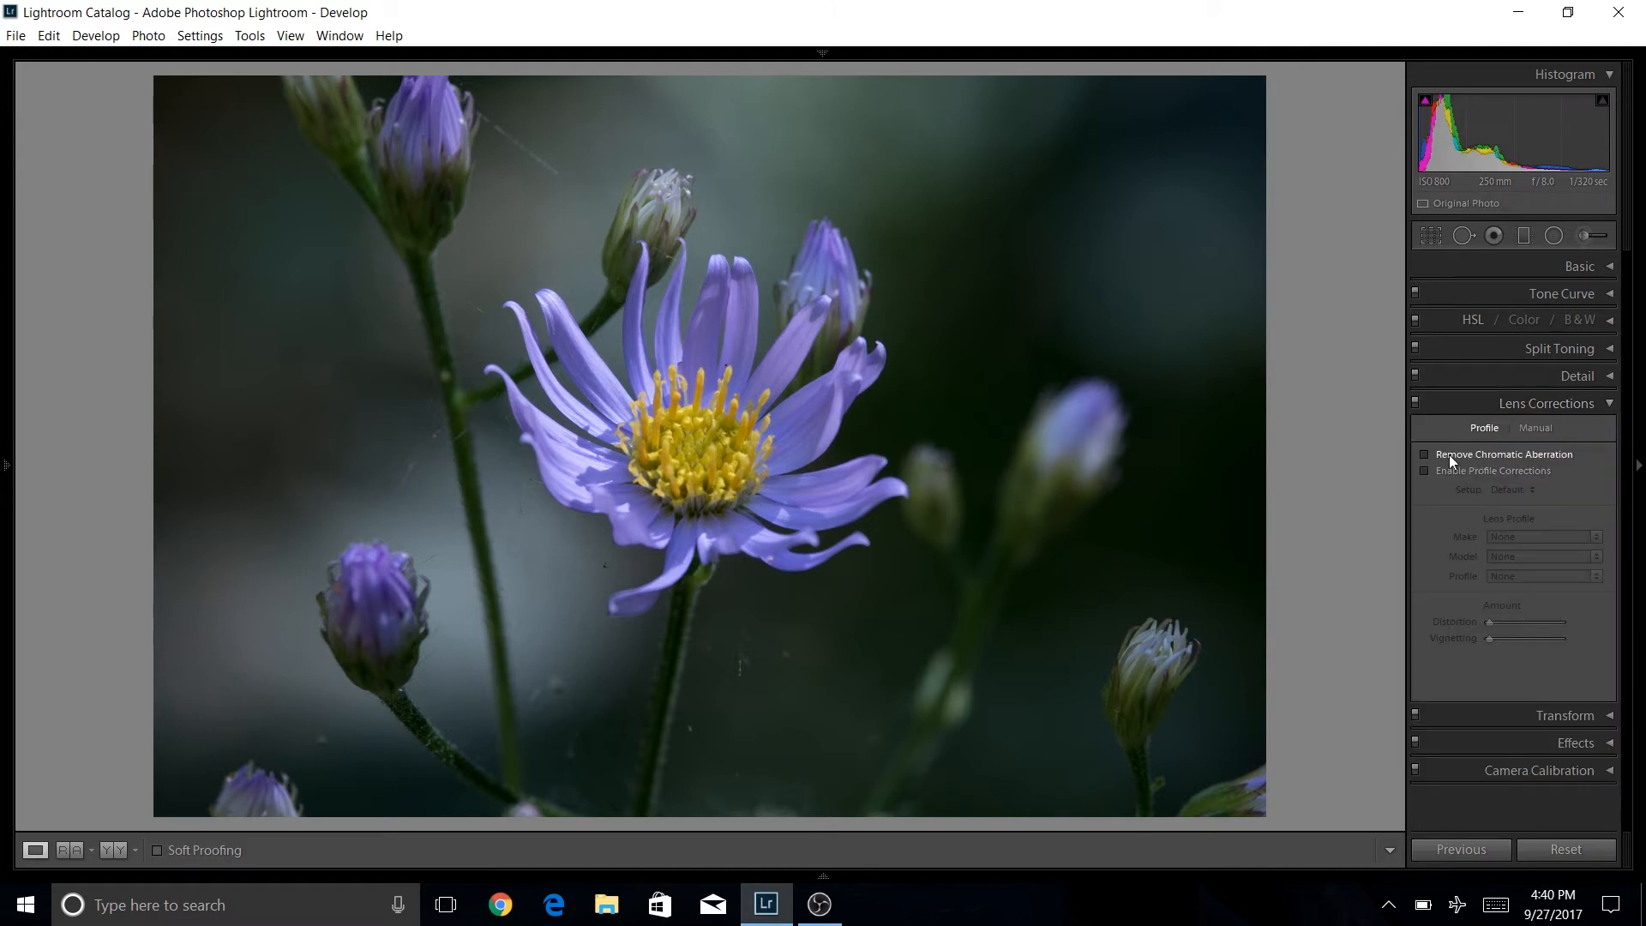
left_click(1423, 455)
left_click(1607, 404)
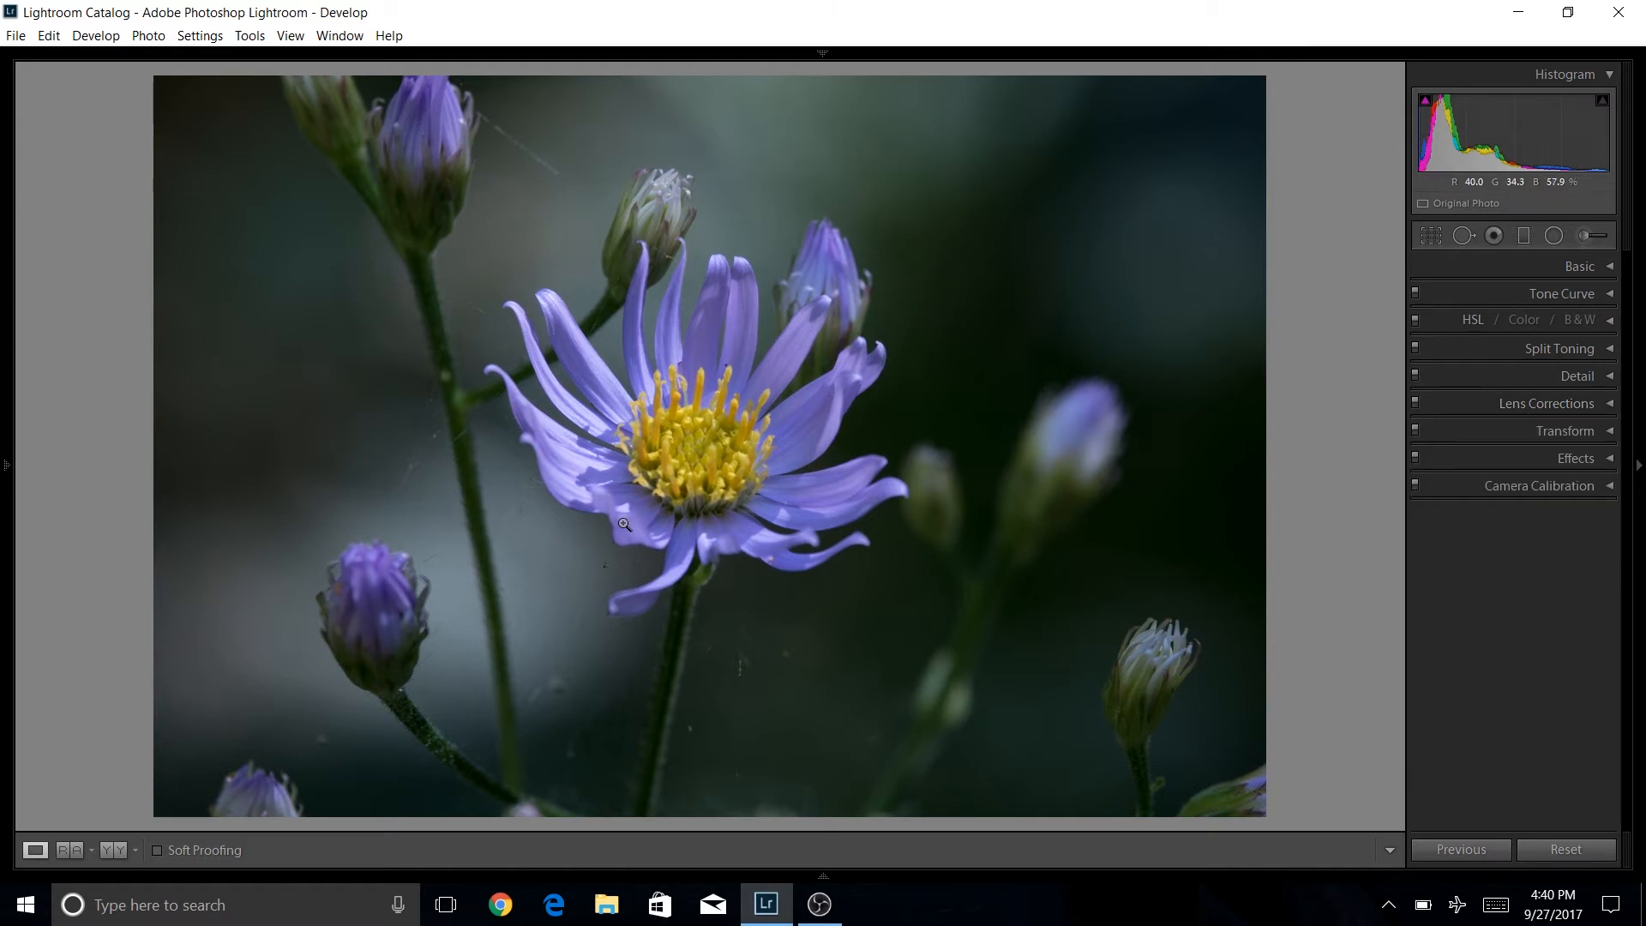
In the Basic panel, set Highlights to -100 and Shadows to +100.
left_click(1611, 268)
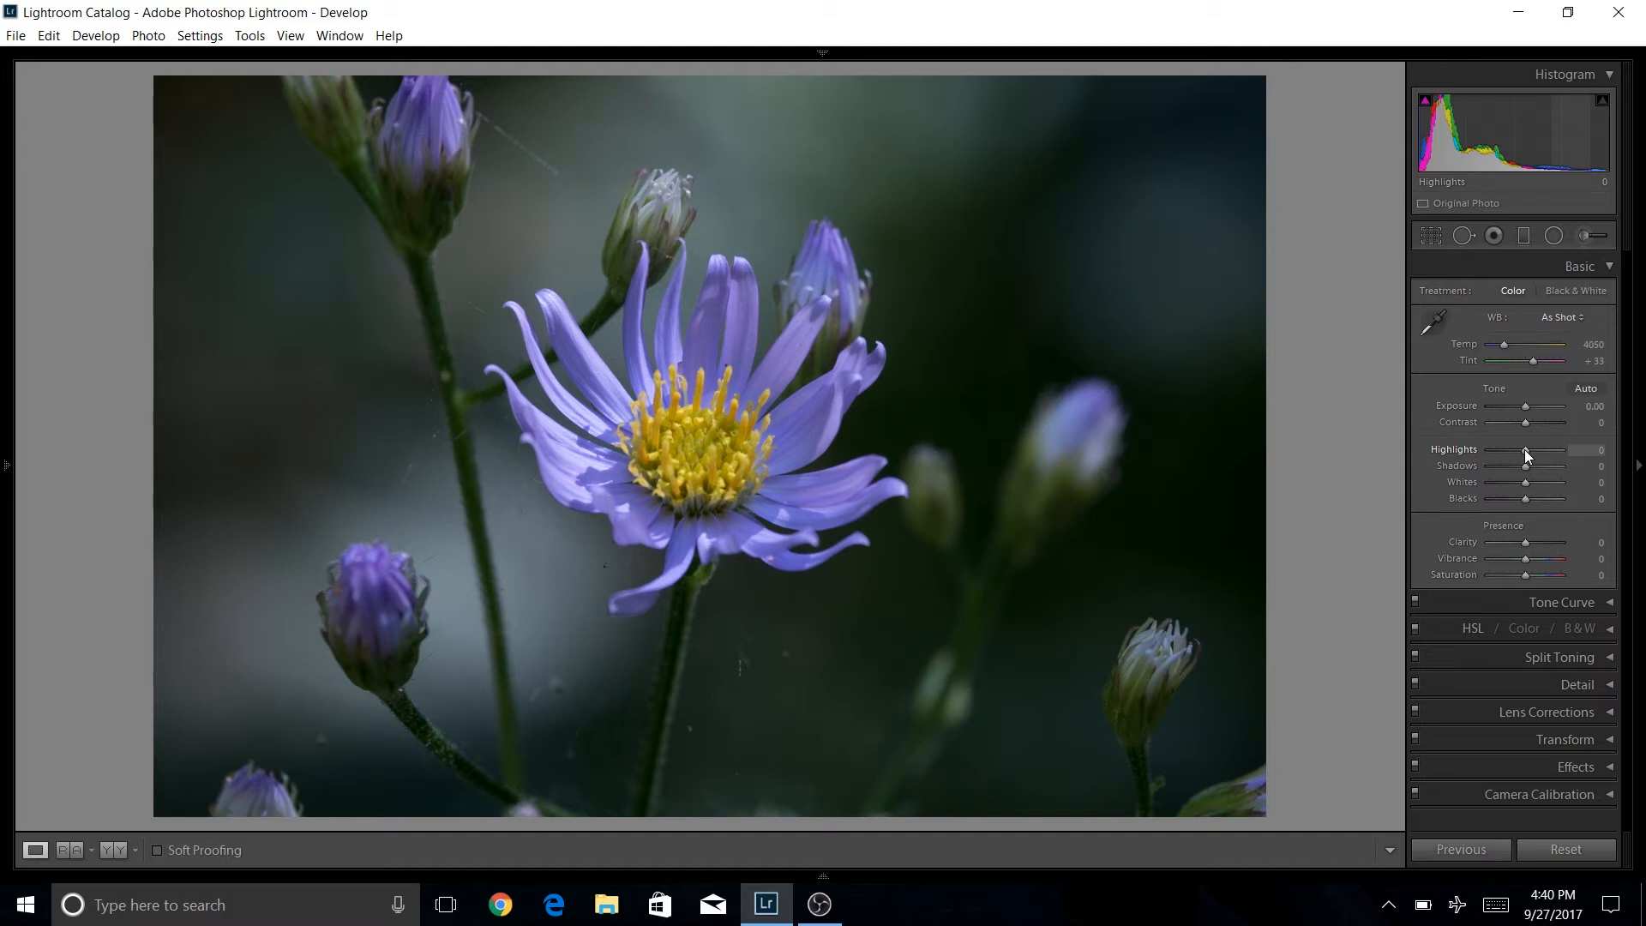
left_click_drag(1525, 449, 1479, 465)
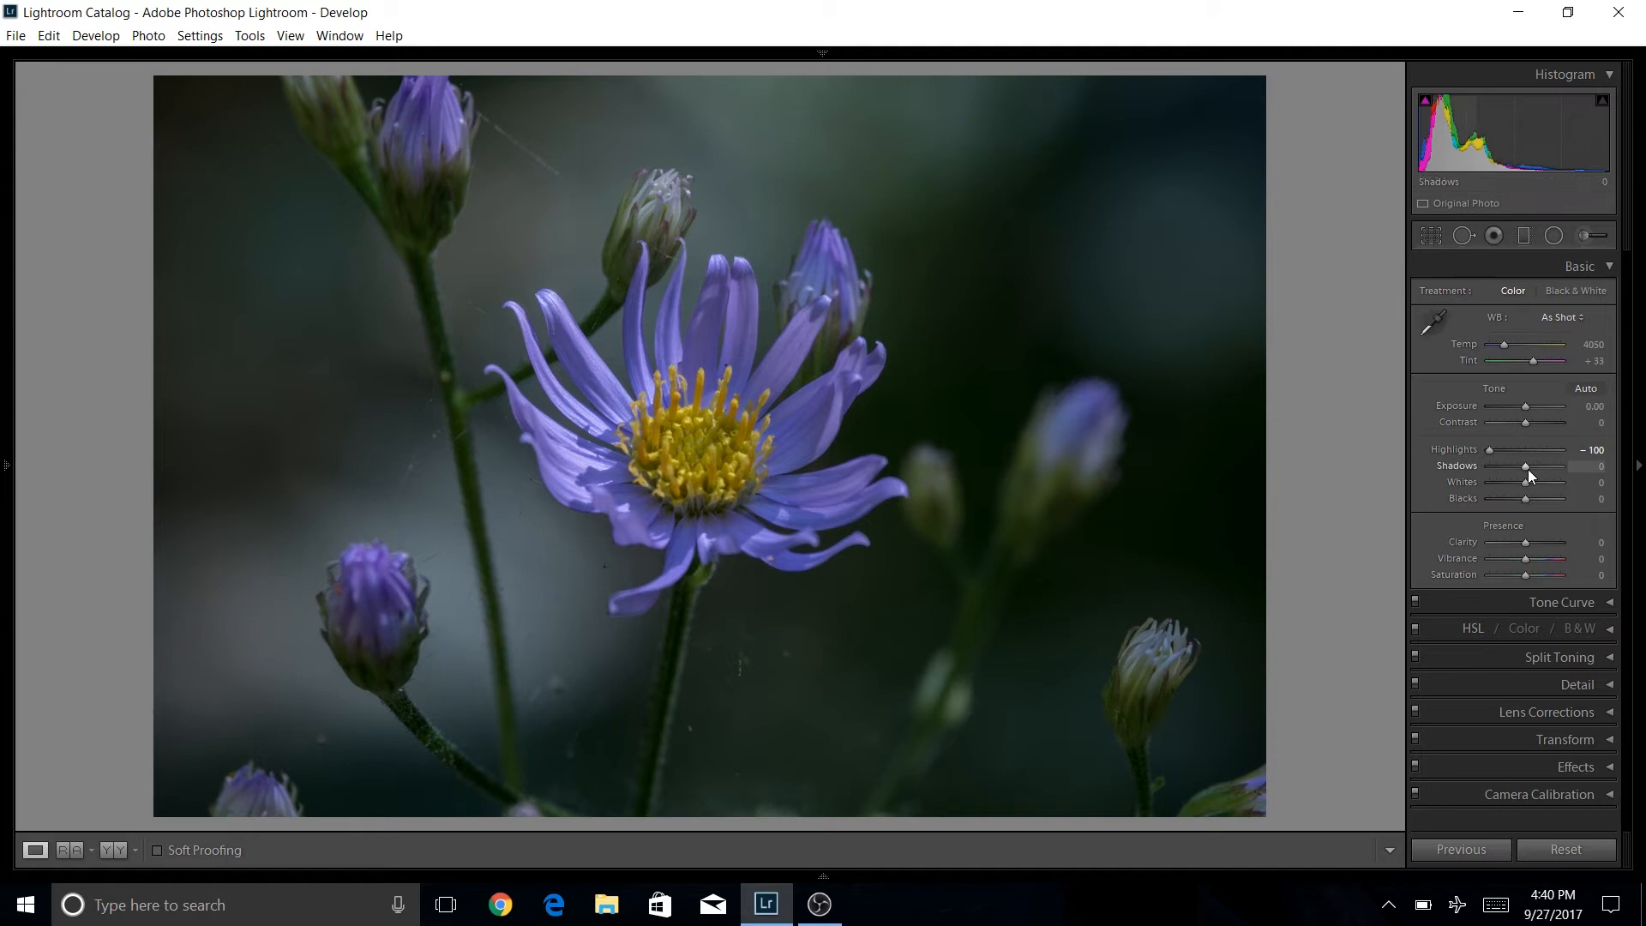
left_click_drag(1532, 466, 1560, 460)
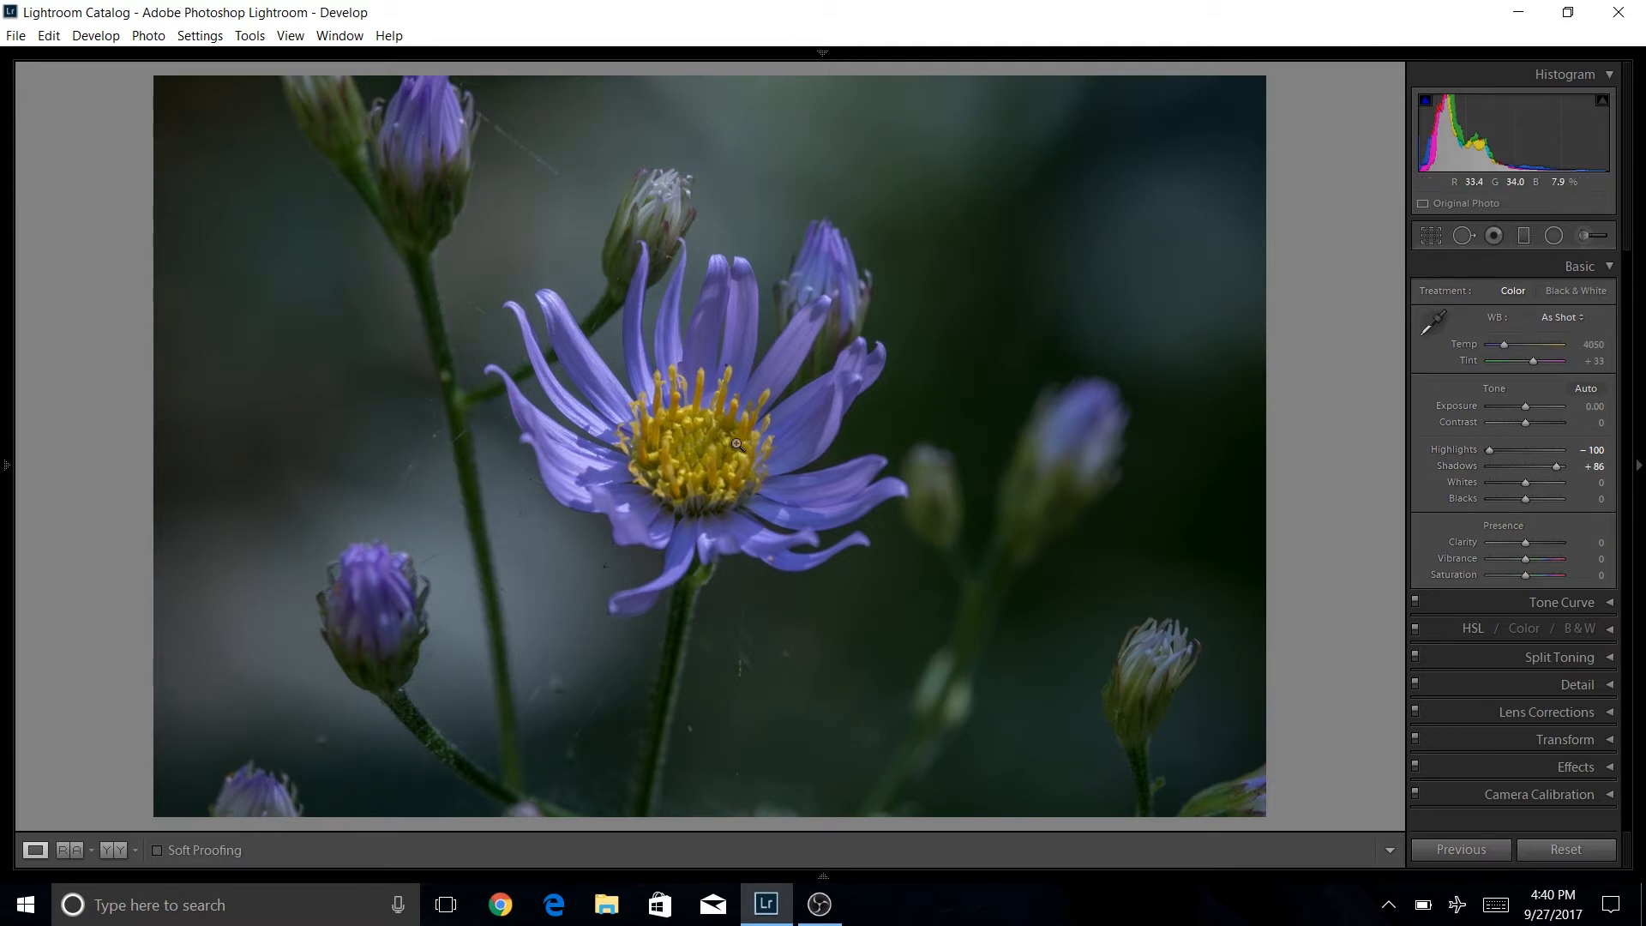
left_click_drag(1559, 466, 1574, 473)
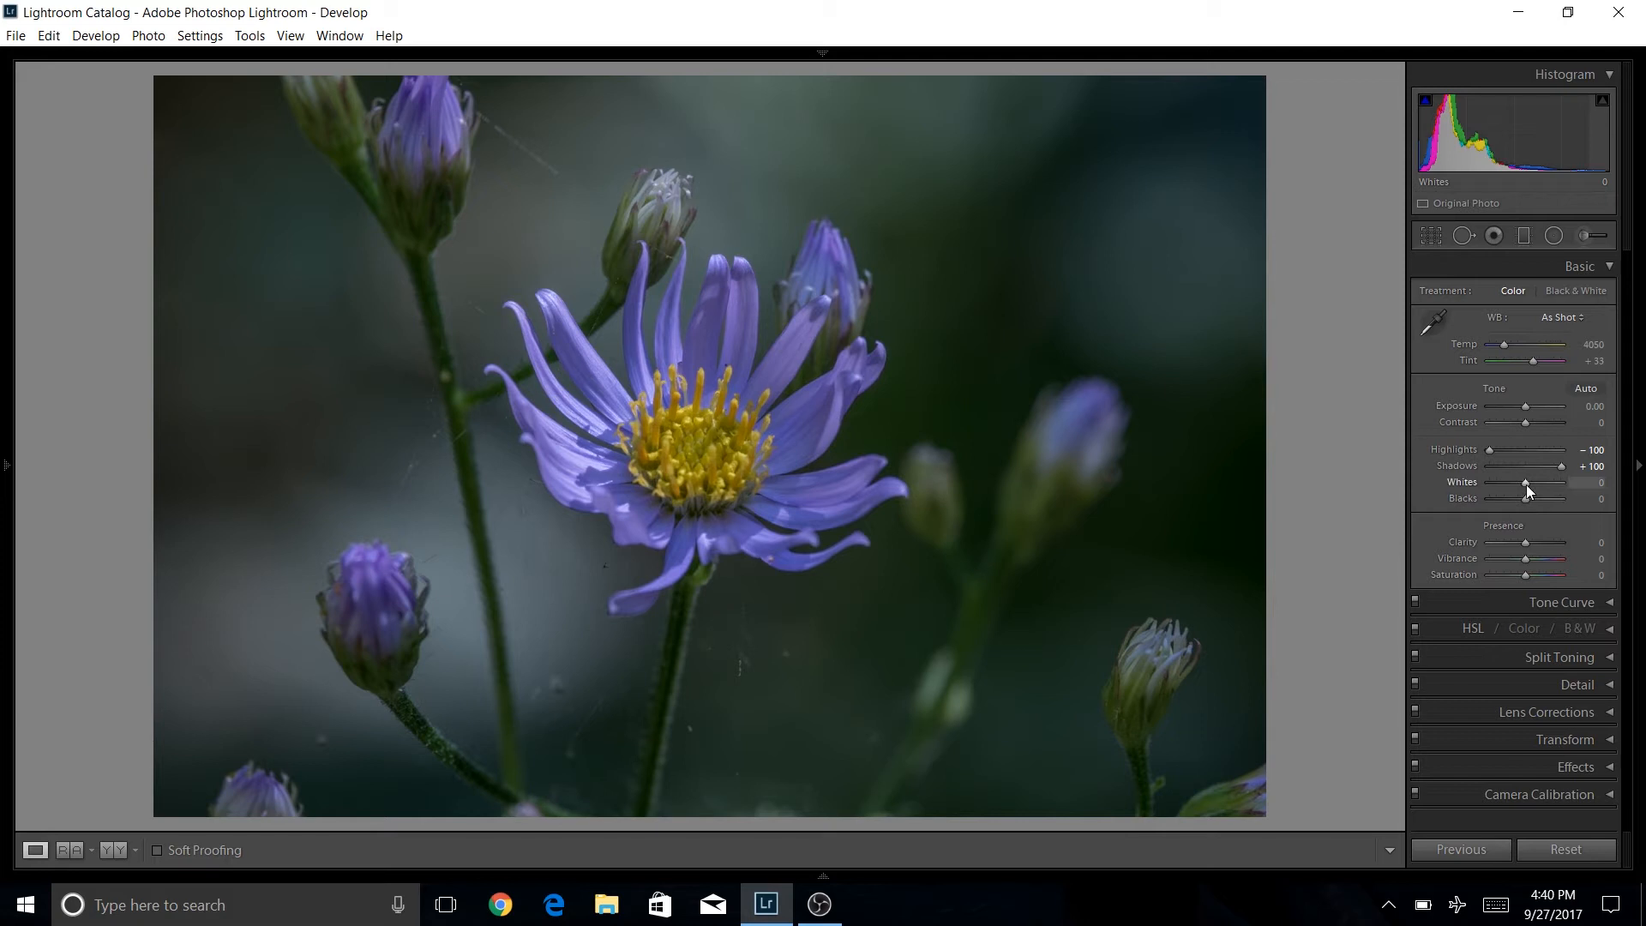
Using the clipping preview, set Whites to +19, then set Blacks to -31.
key("alt")
left_click(1525, 485, "alt")
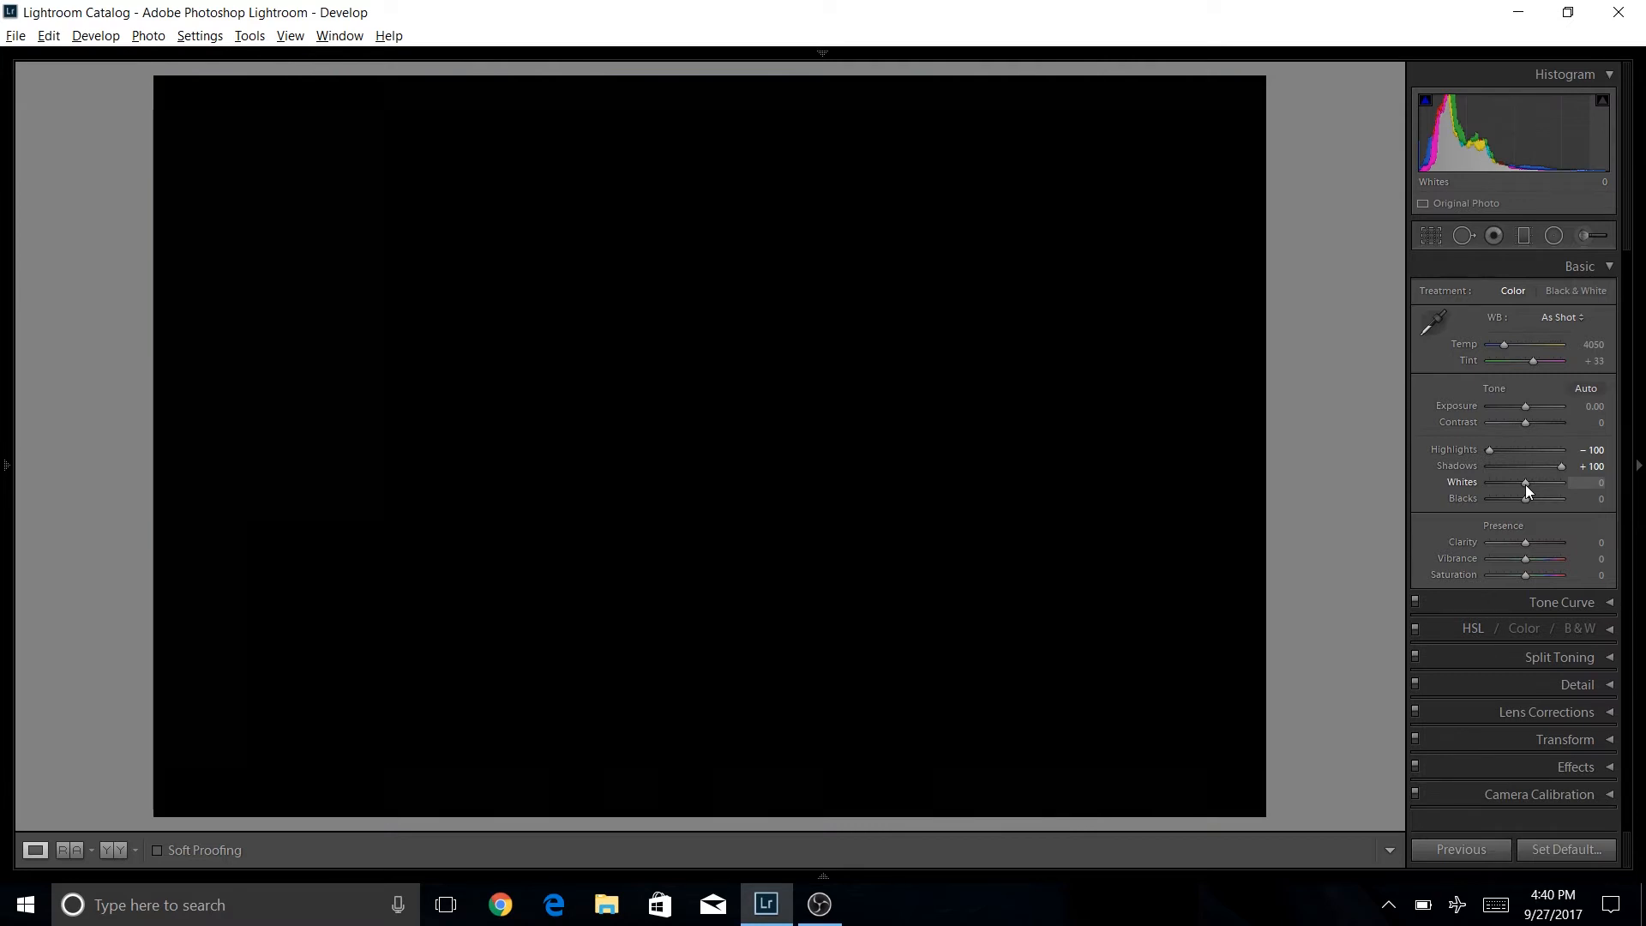
left_click_drag(1528, 482, 1531, 486)
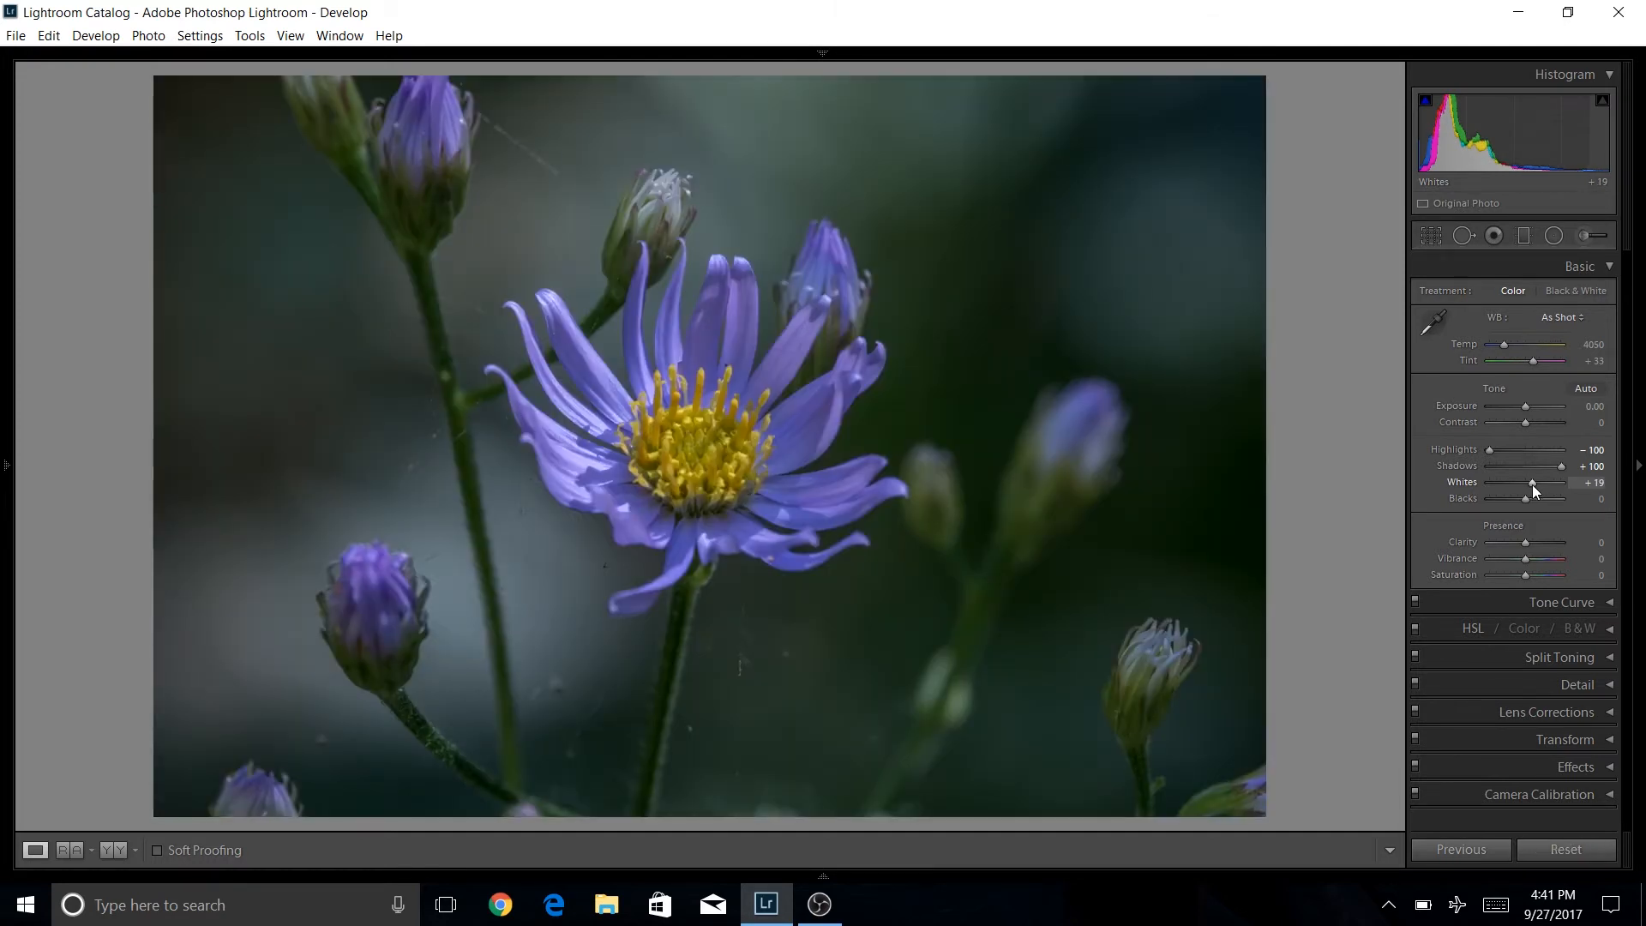
key("alt")
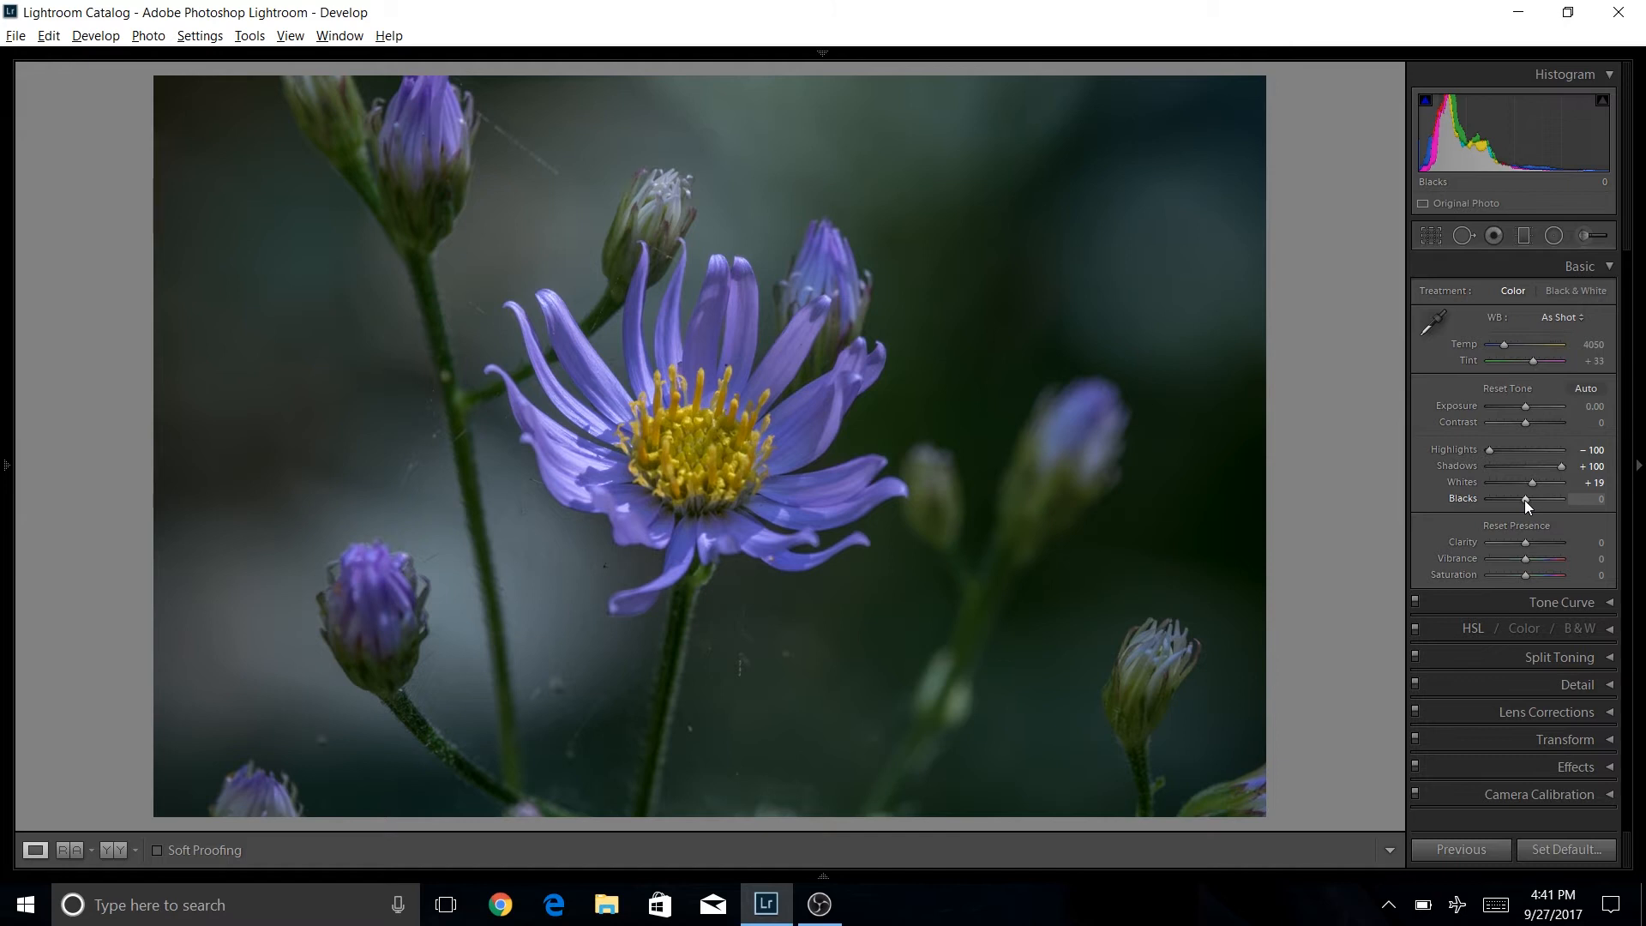
left_click_drag(1524, 500, 1514, 504)
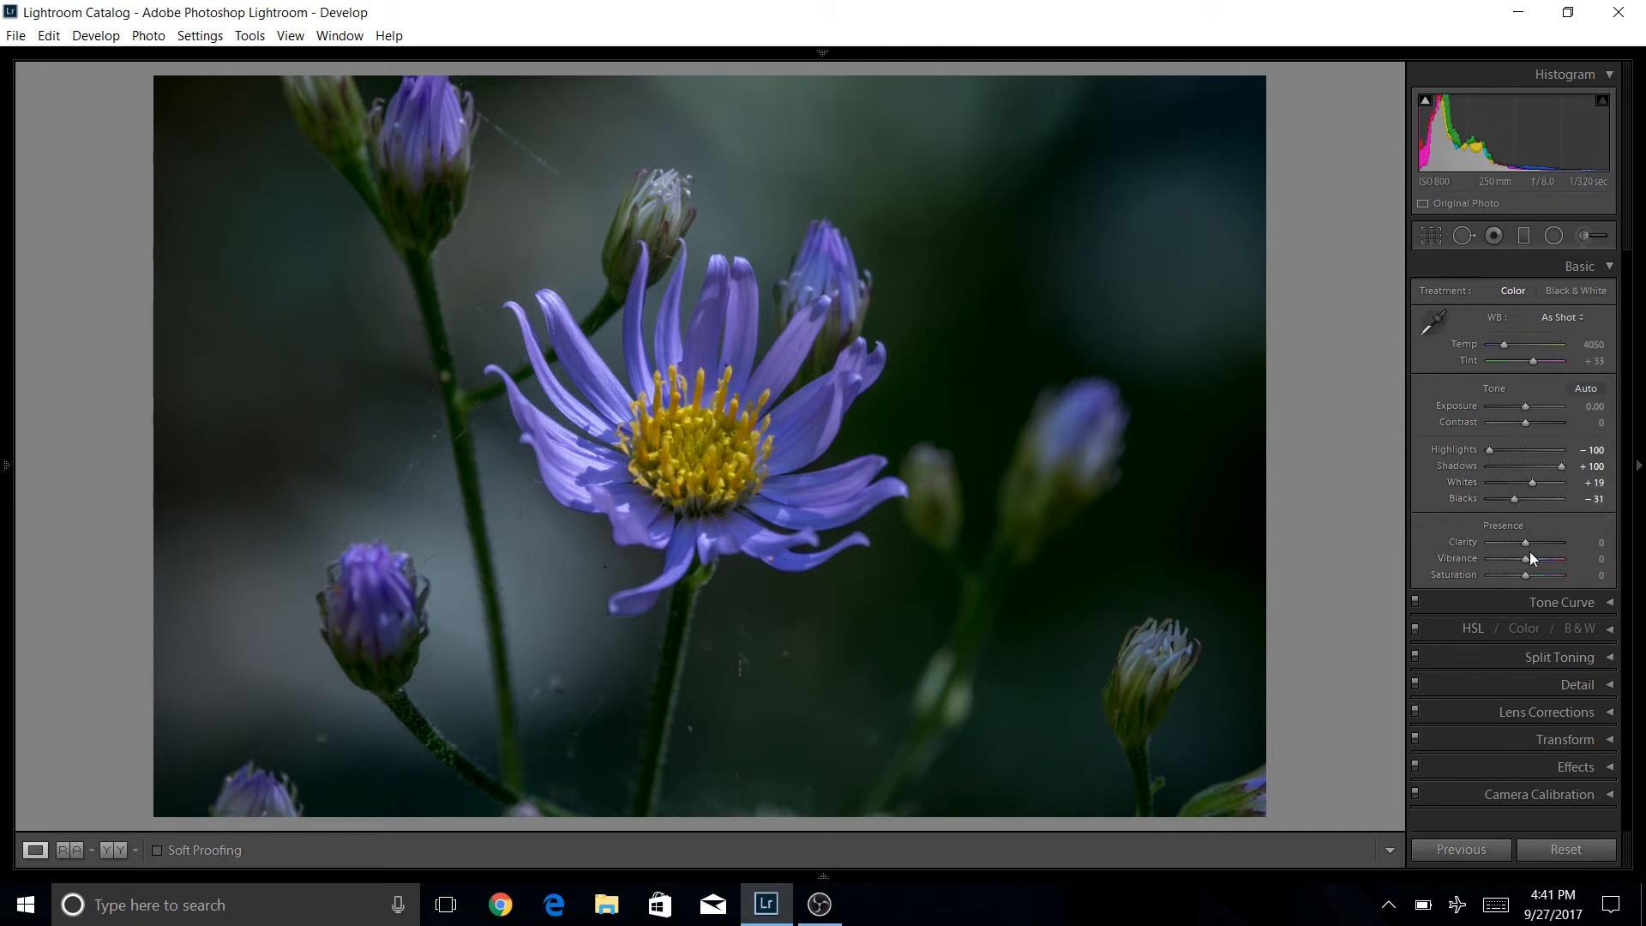
Raise Clarity to +100 and Contrast to +24.
left_click_drag(1526, 543, 1552, 545)
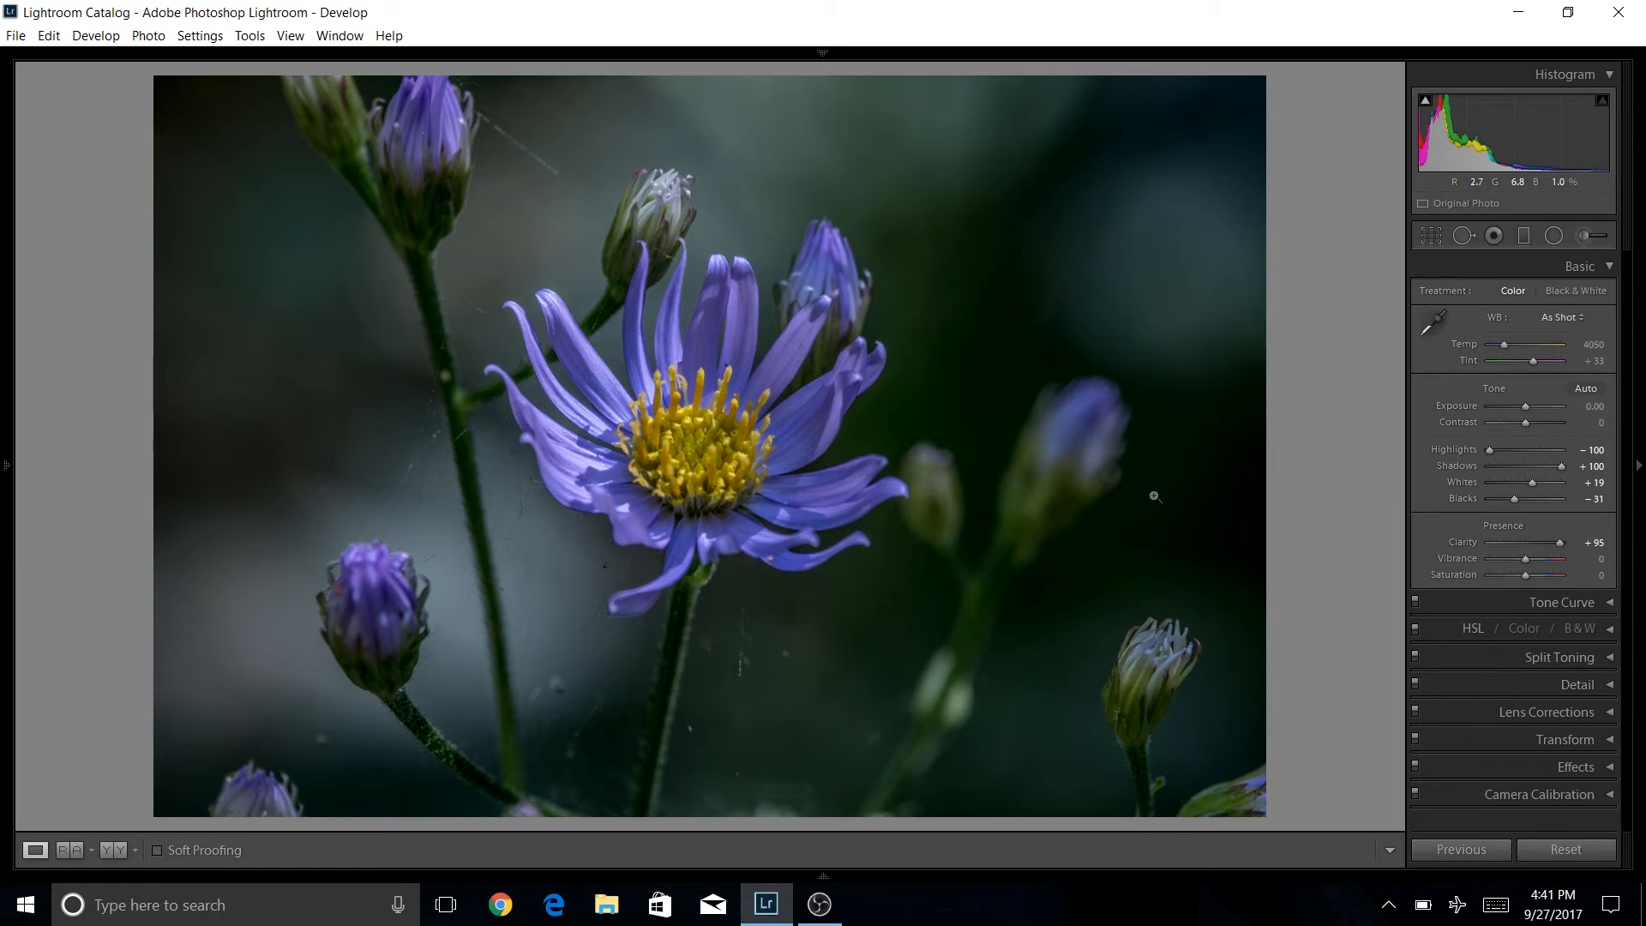
left_click_drag(1560, 545, 1569, 542)
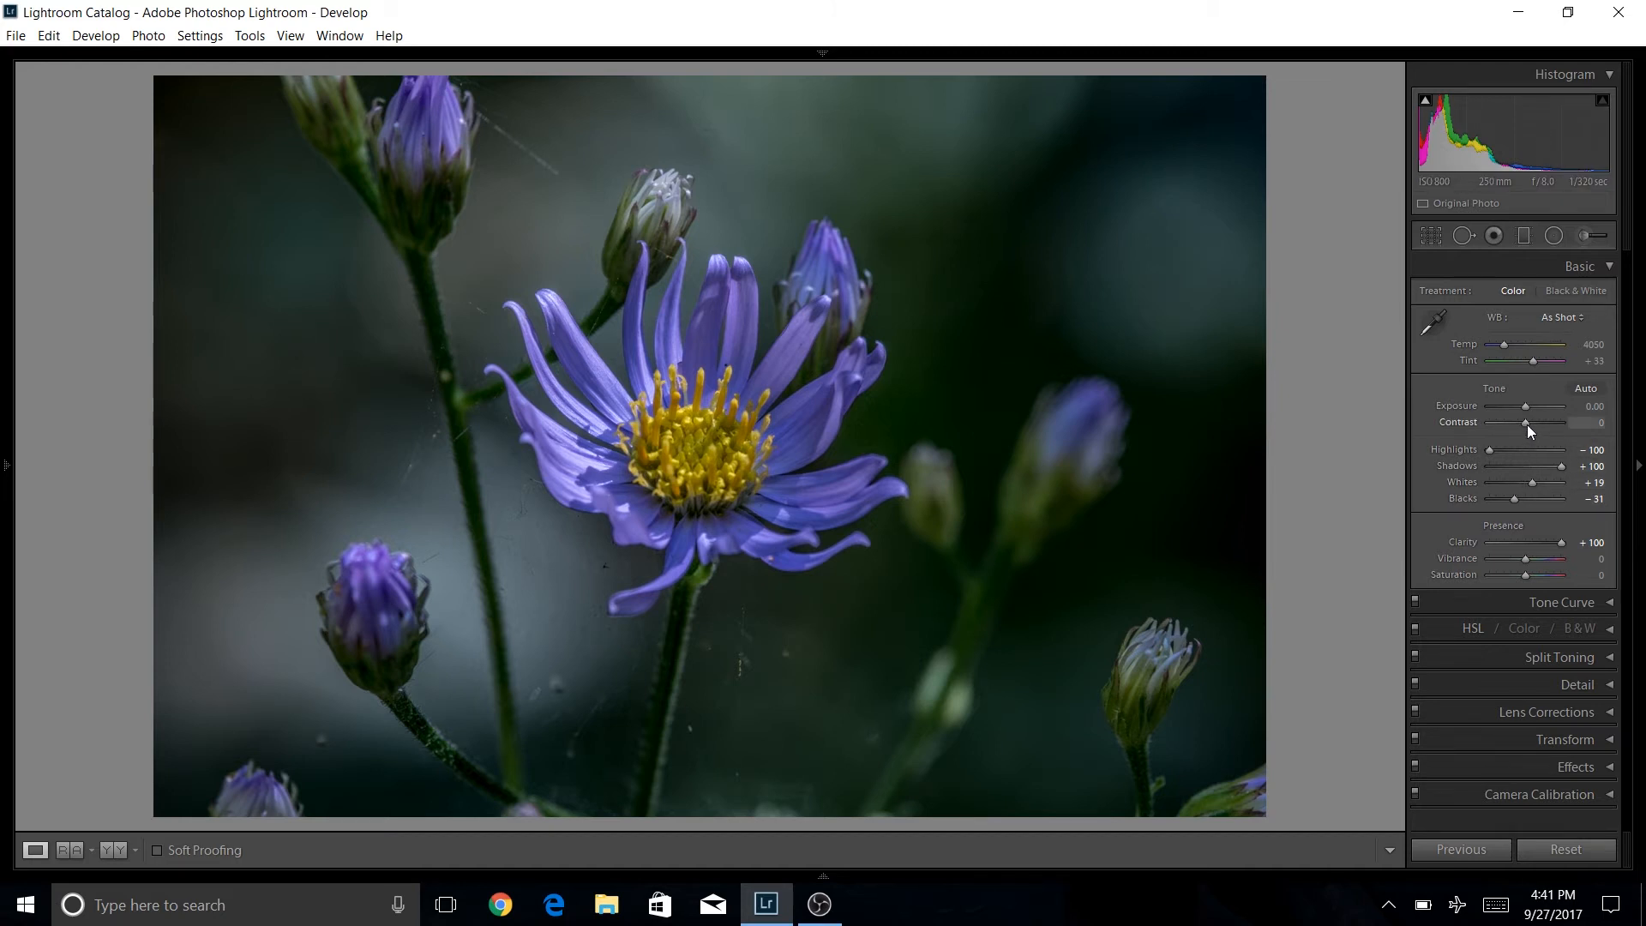
left_click_drag(1526, 424, 1536, 423)
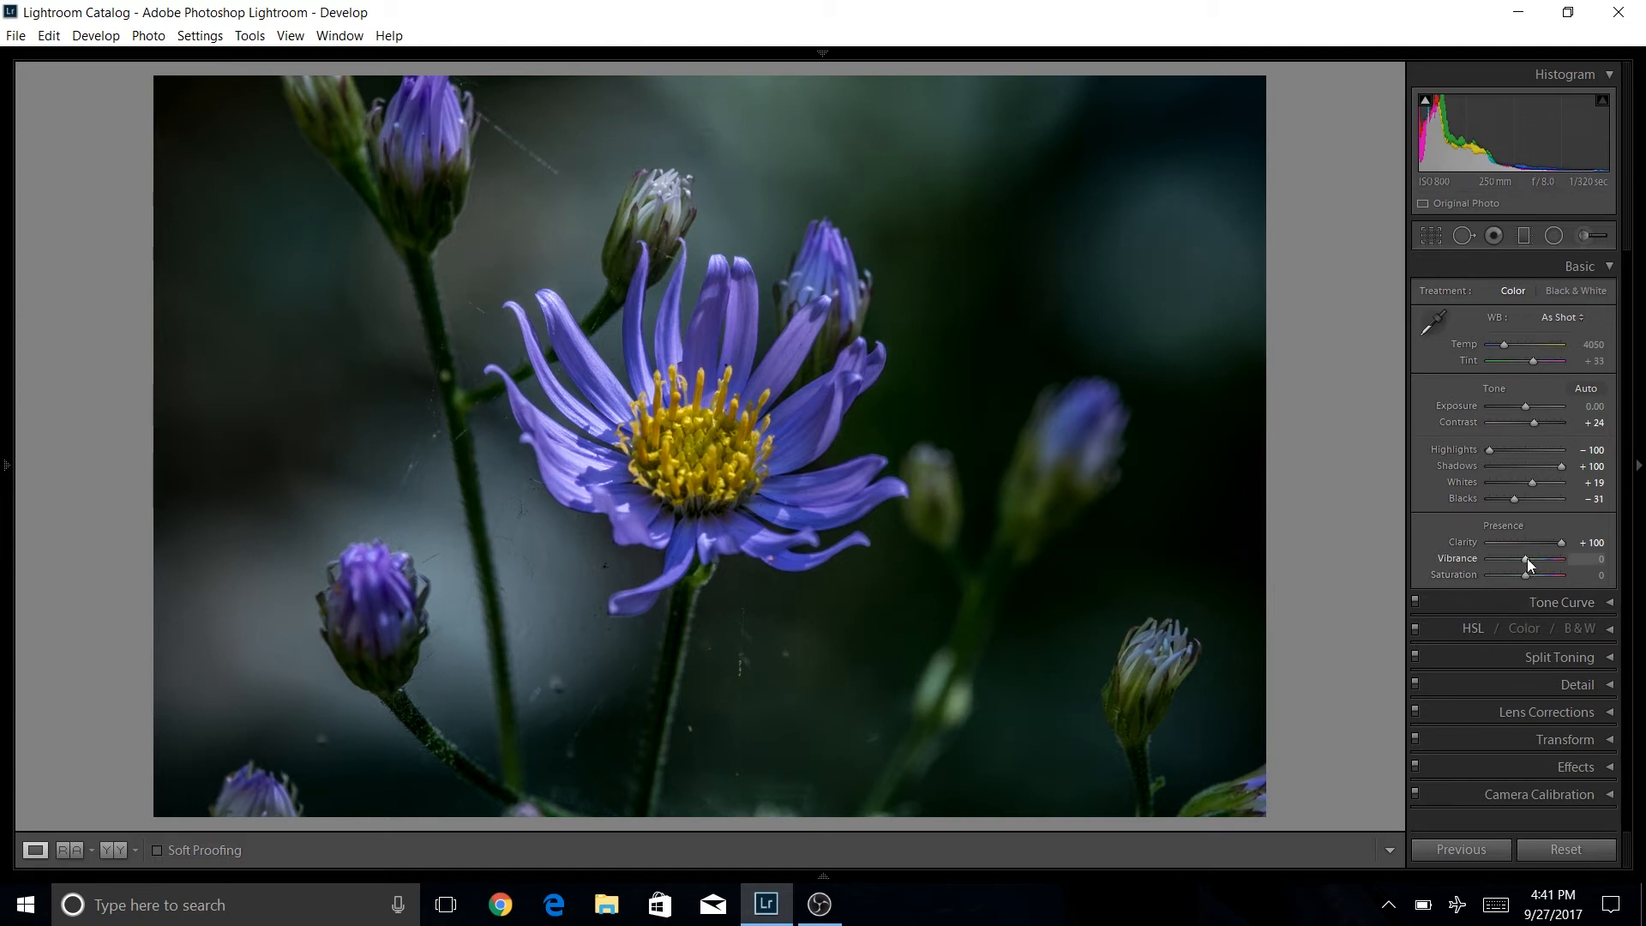
Lower Vibrance to -29 and Saturation to -10.
left_click_drag(1527, 558, 1526, 558)
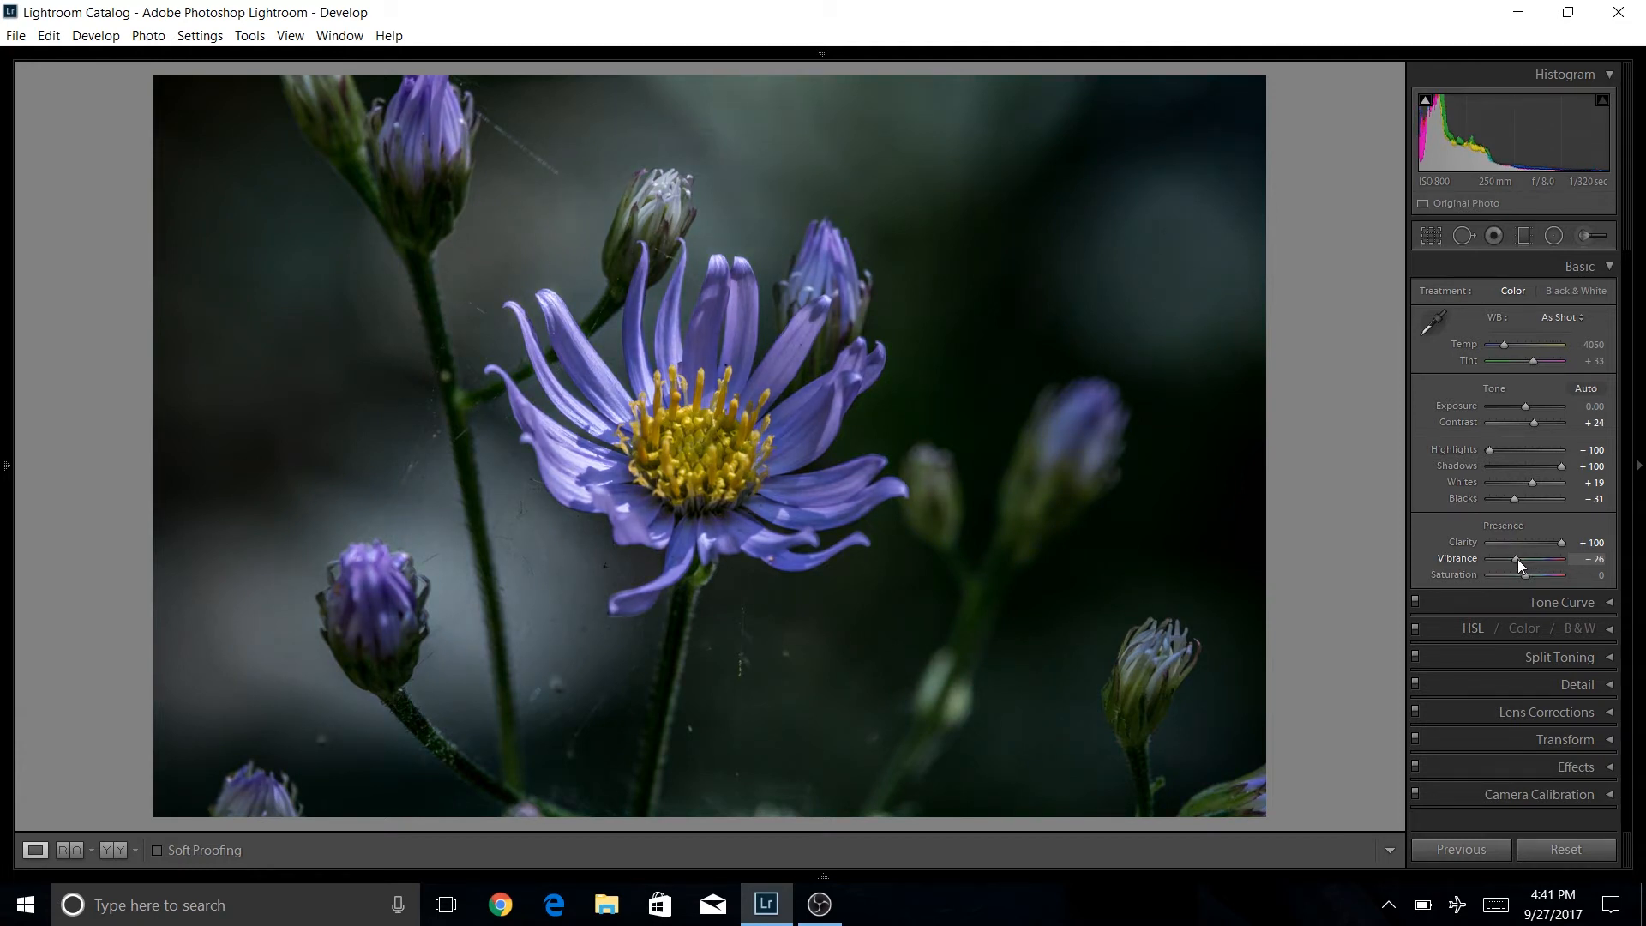
left_click_drag(1516, 564, 1514, 564)
left_click_drag(1524, 580, 1523, 580)
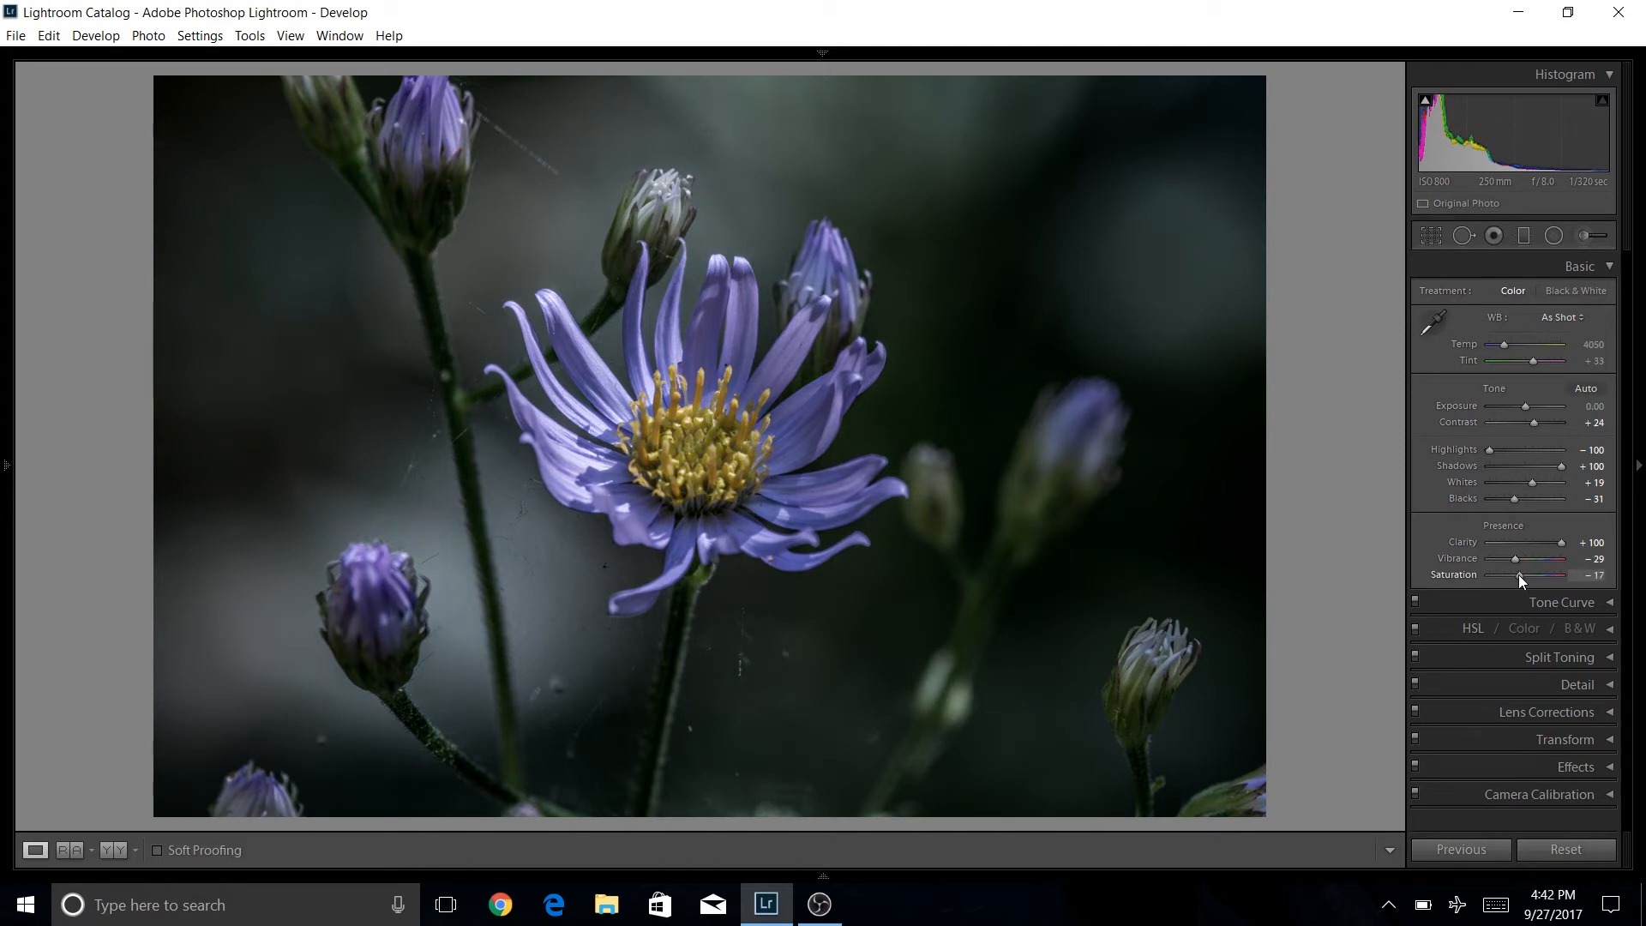
left_click_drag(1519, 578, 1516, 578)
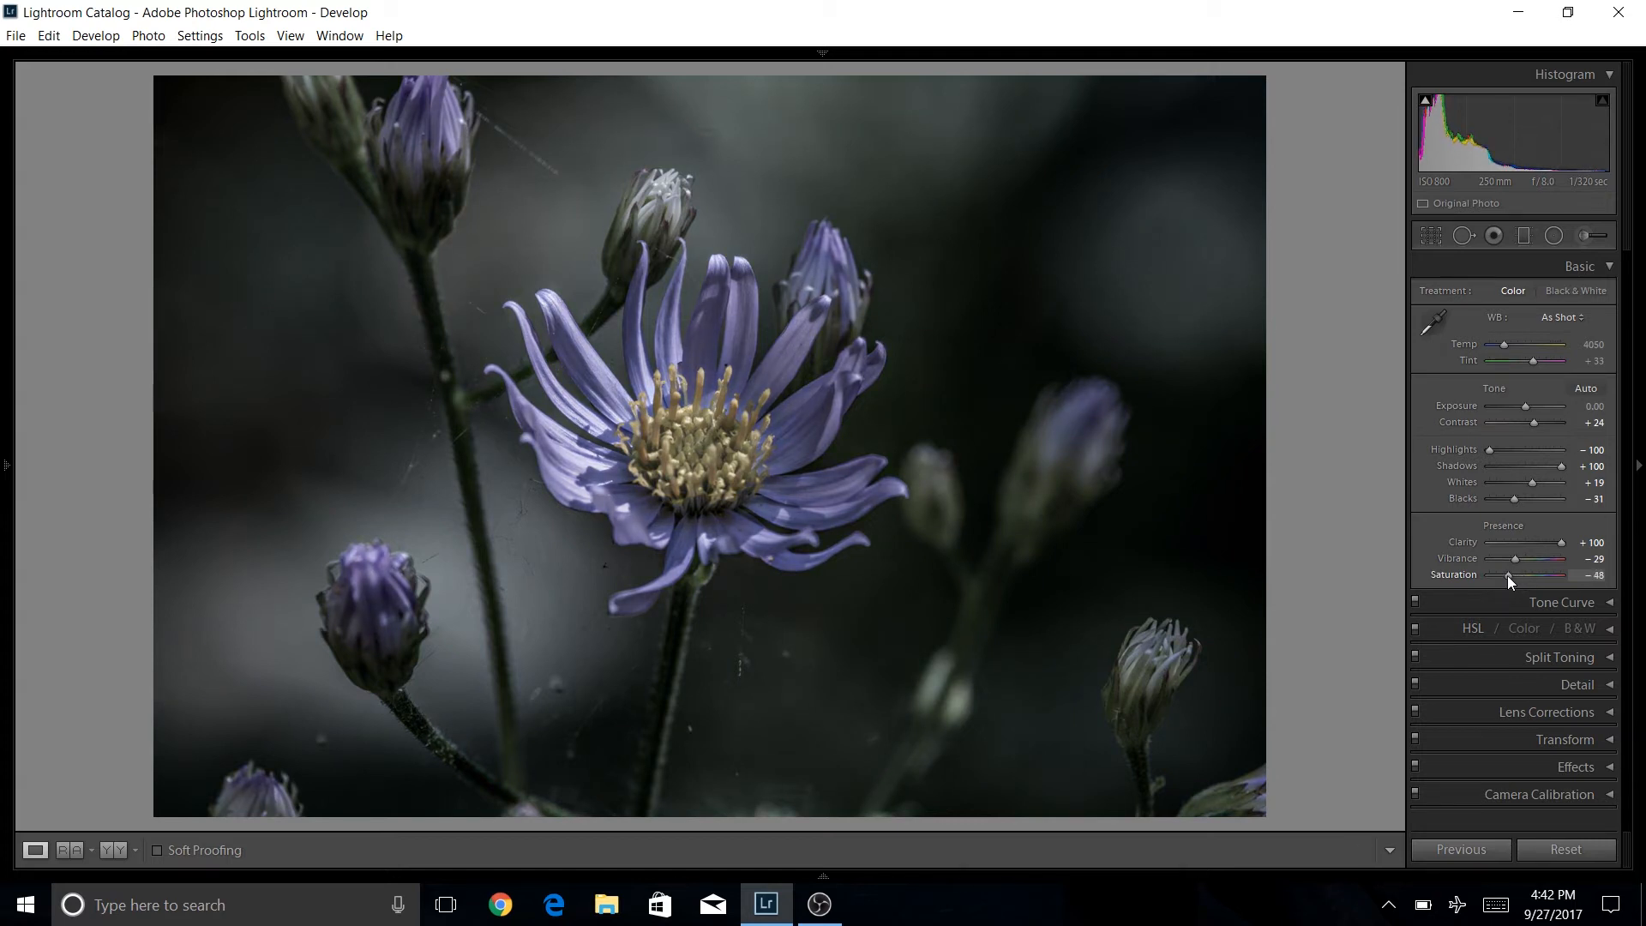
left_click_drag(1511, 574, 1522, 575)
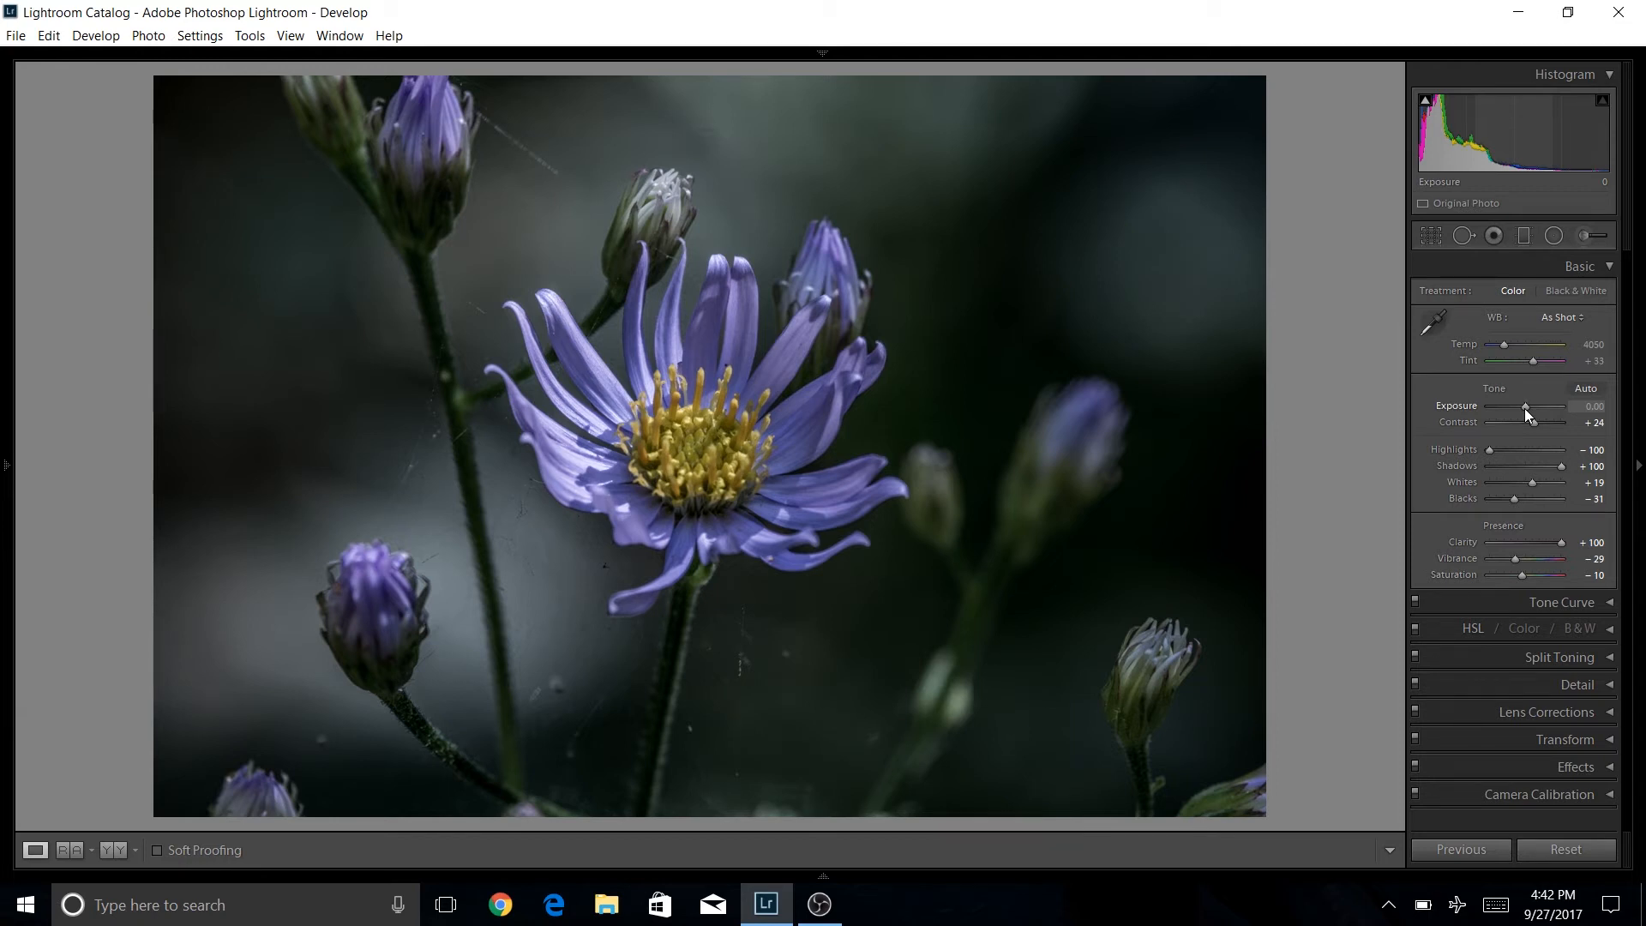
Lower Exposure to -0.24 and collapse the Basic panel.
left_click_drag(1524, 408, 1522, 409)
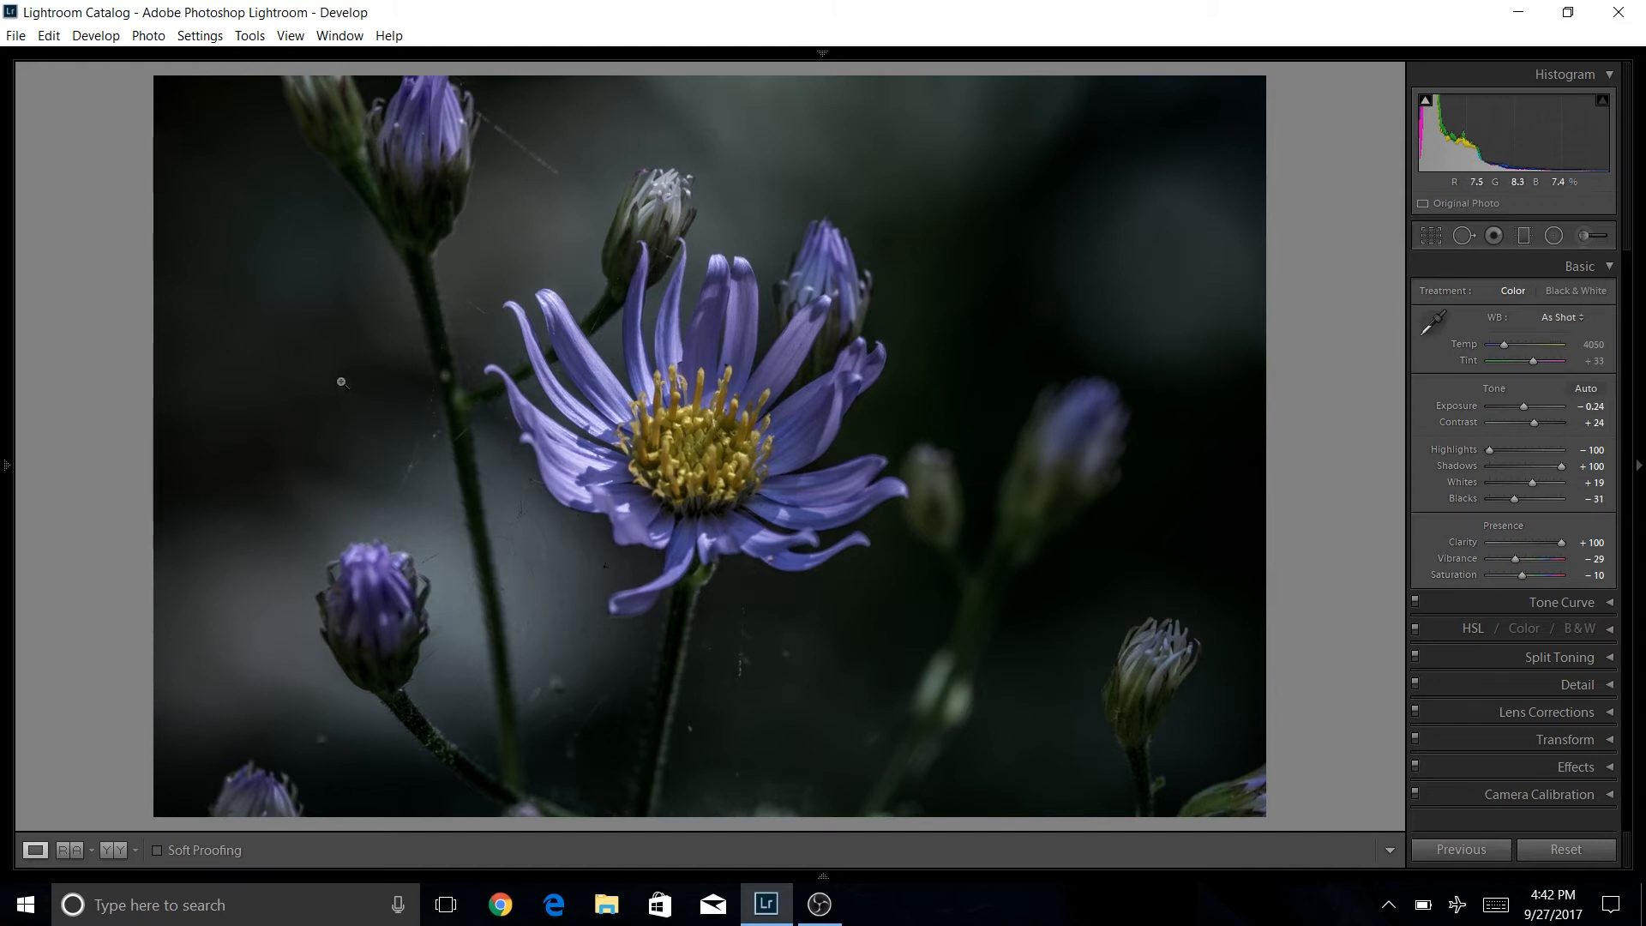
left_click(1612, 268)
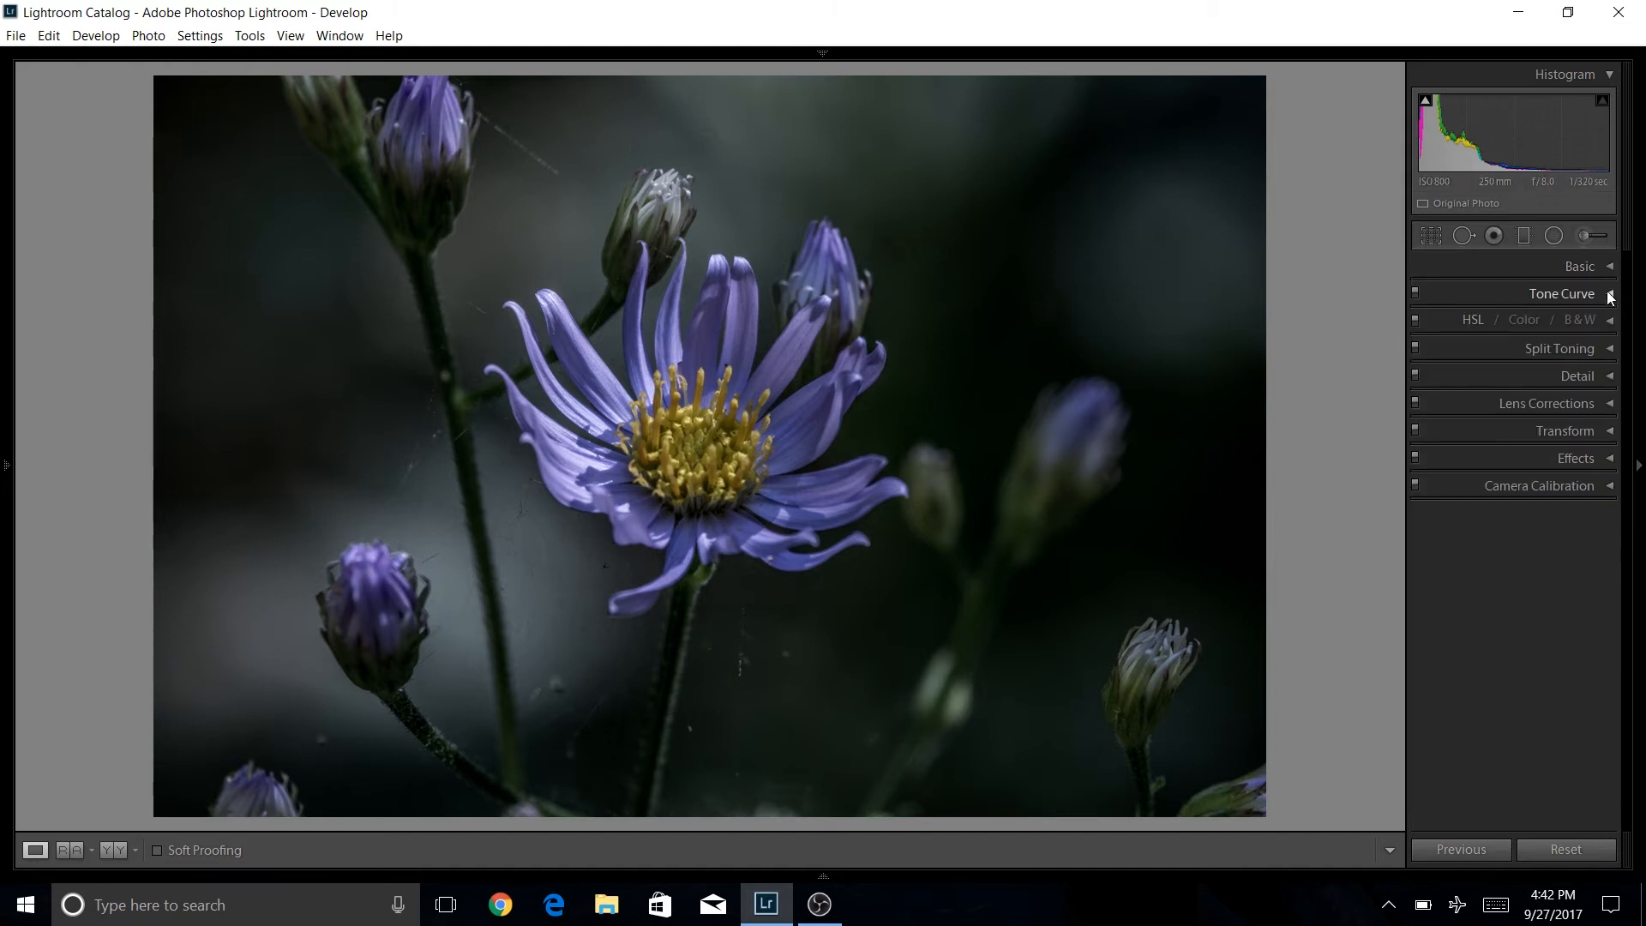
Shape a faded RGB point curve: drop the white point to 84.7% output, lift the black point and add a shadow point.
left_click(1613, 297)
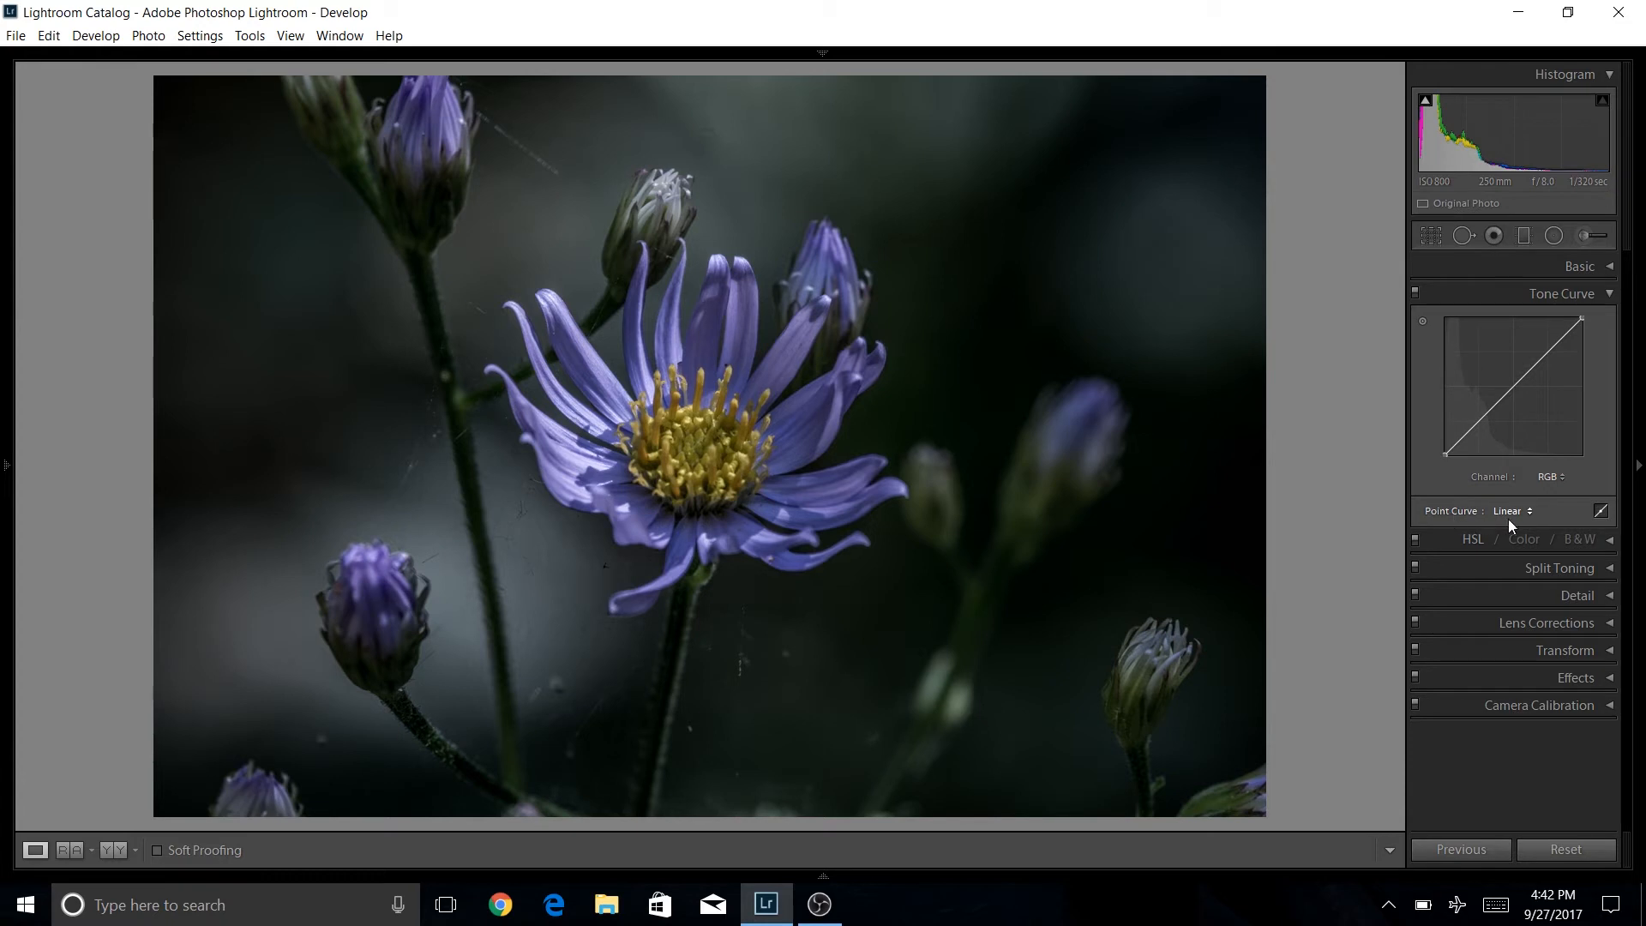
left_click(1601, 512)
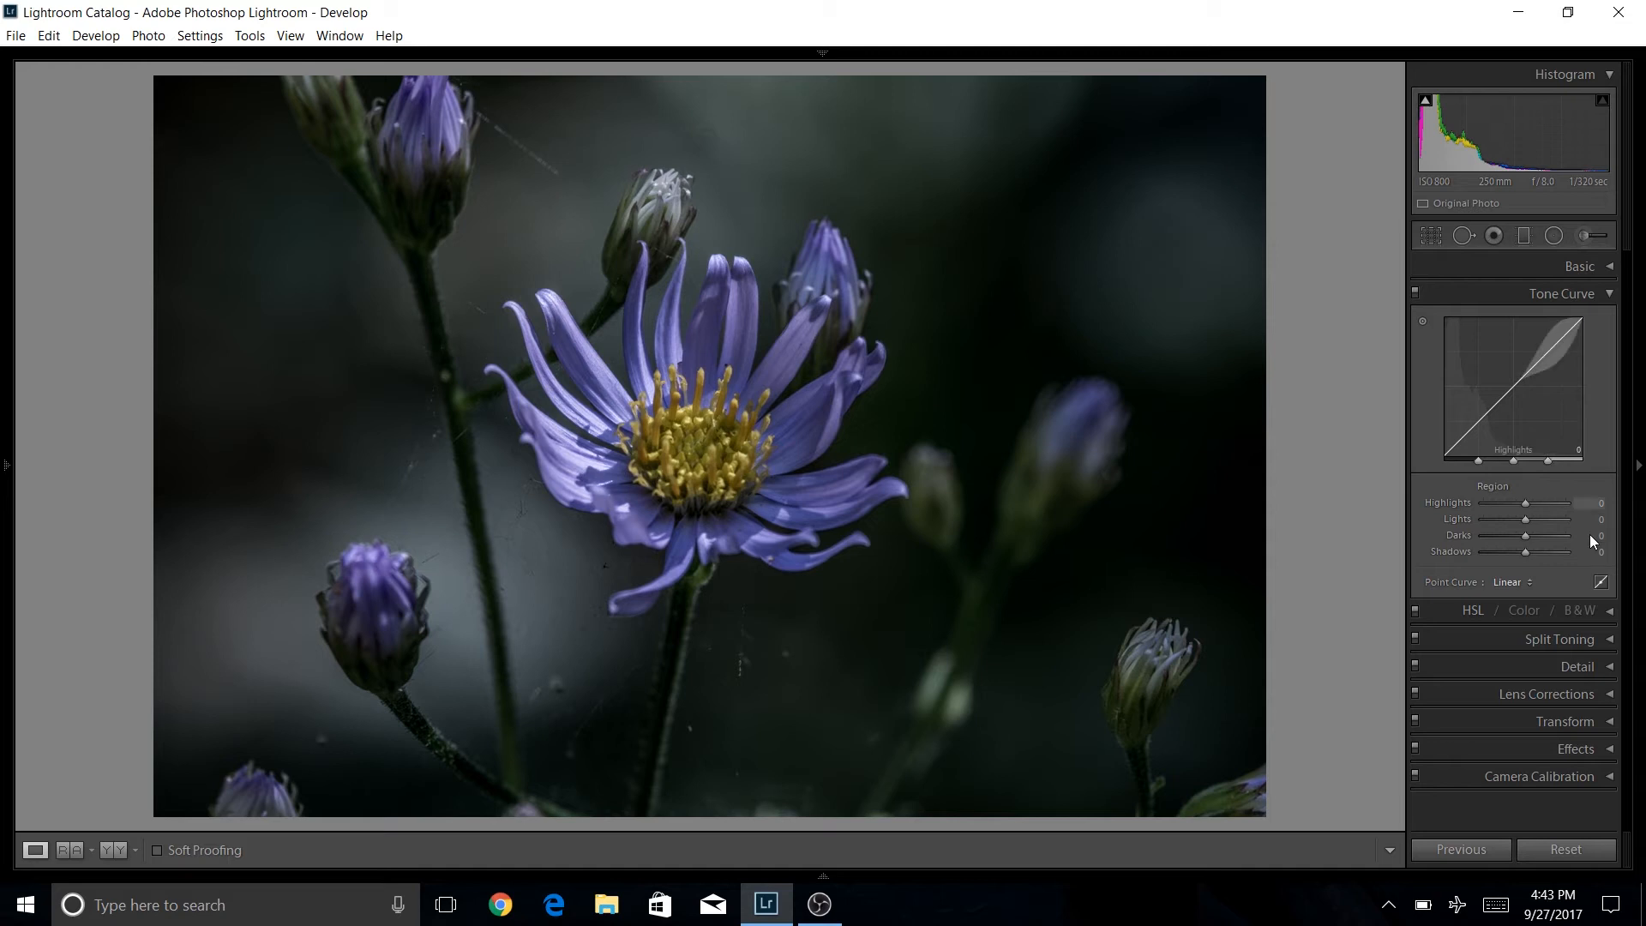
left_click(1603, 584)
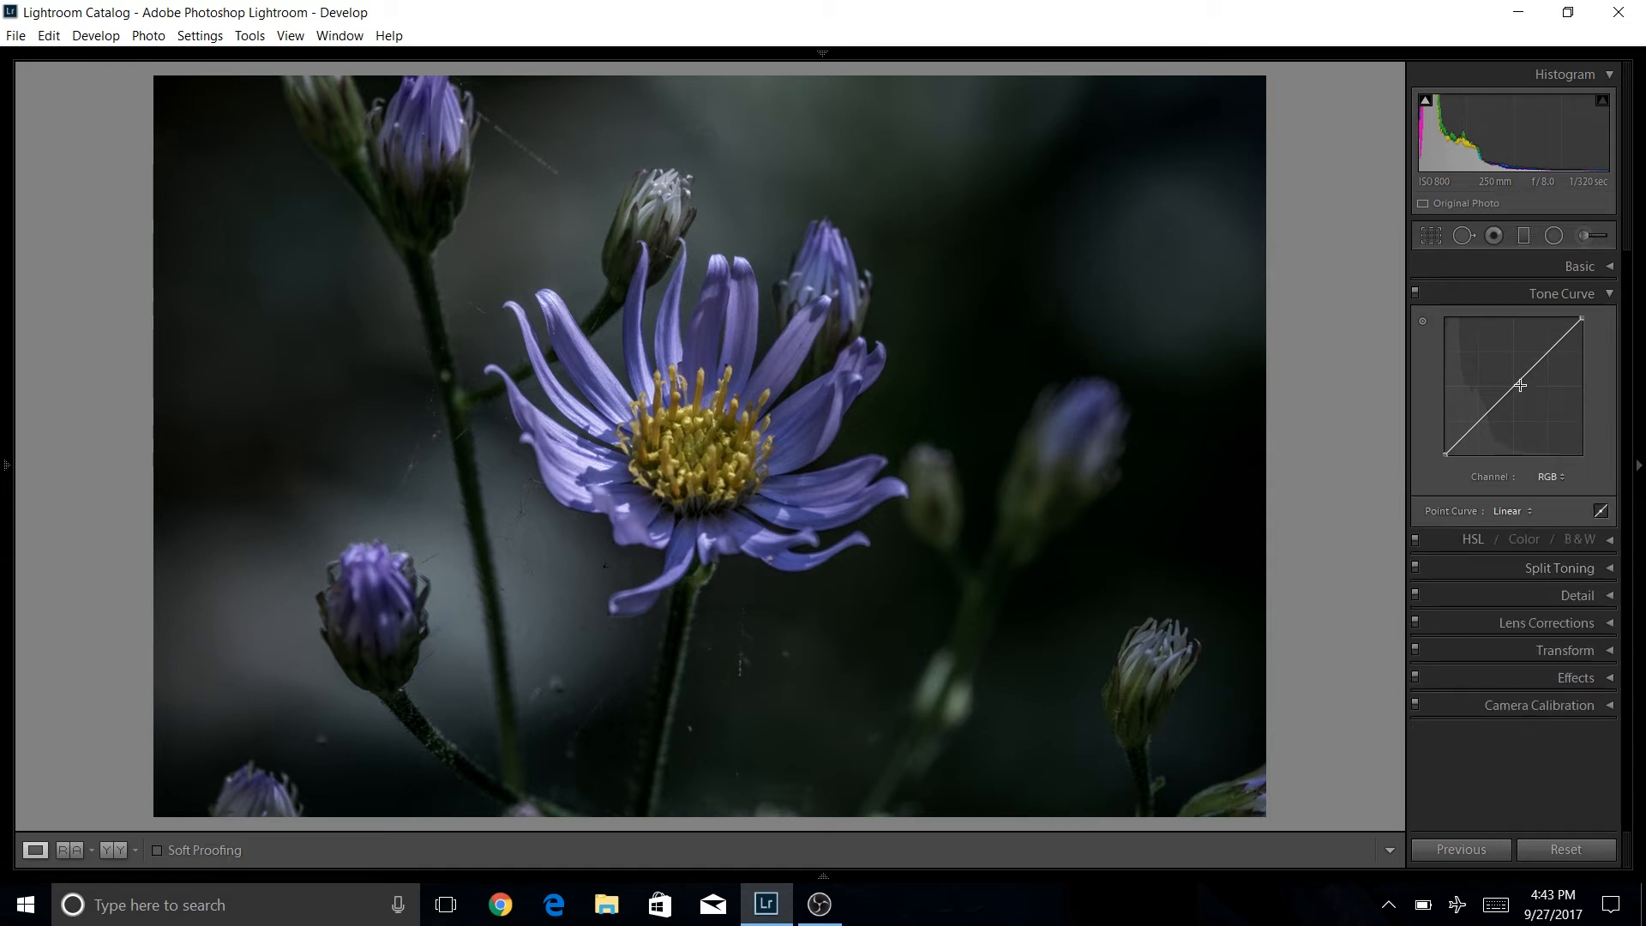
left_click(1561, 476)
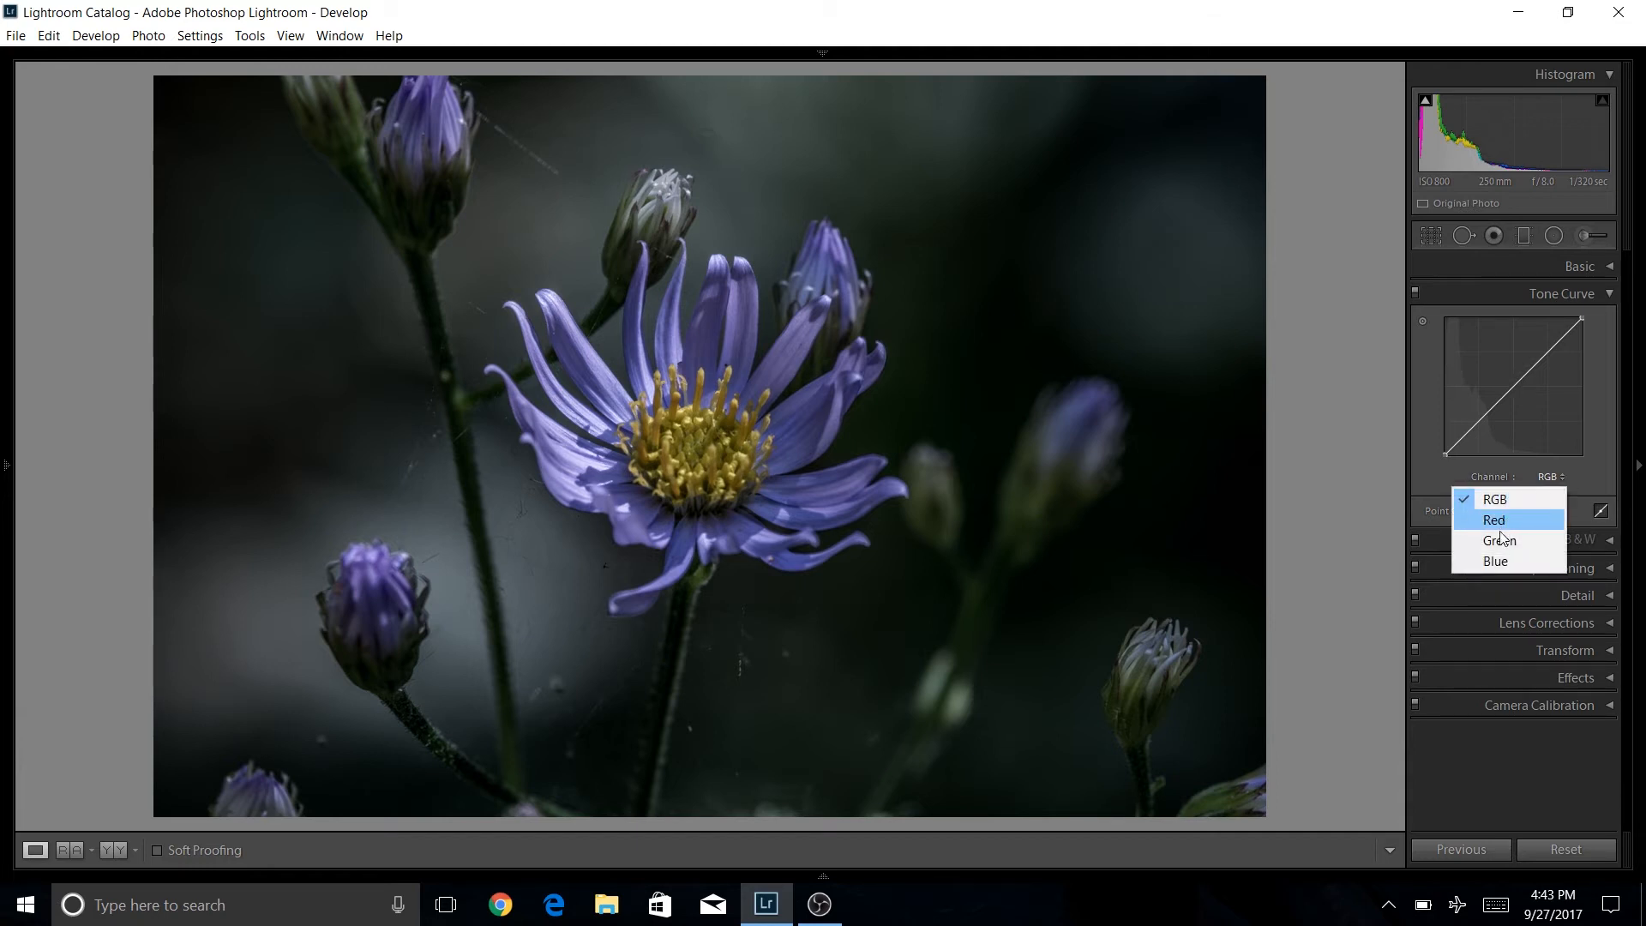
left_click(1561, 476)
left_click(1611, 419)
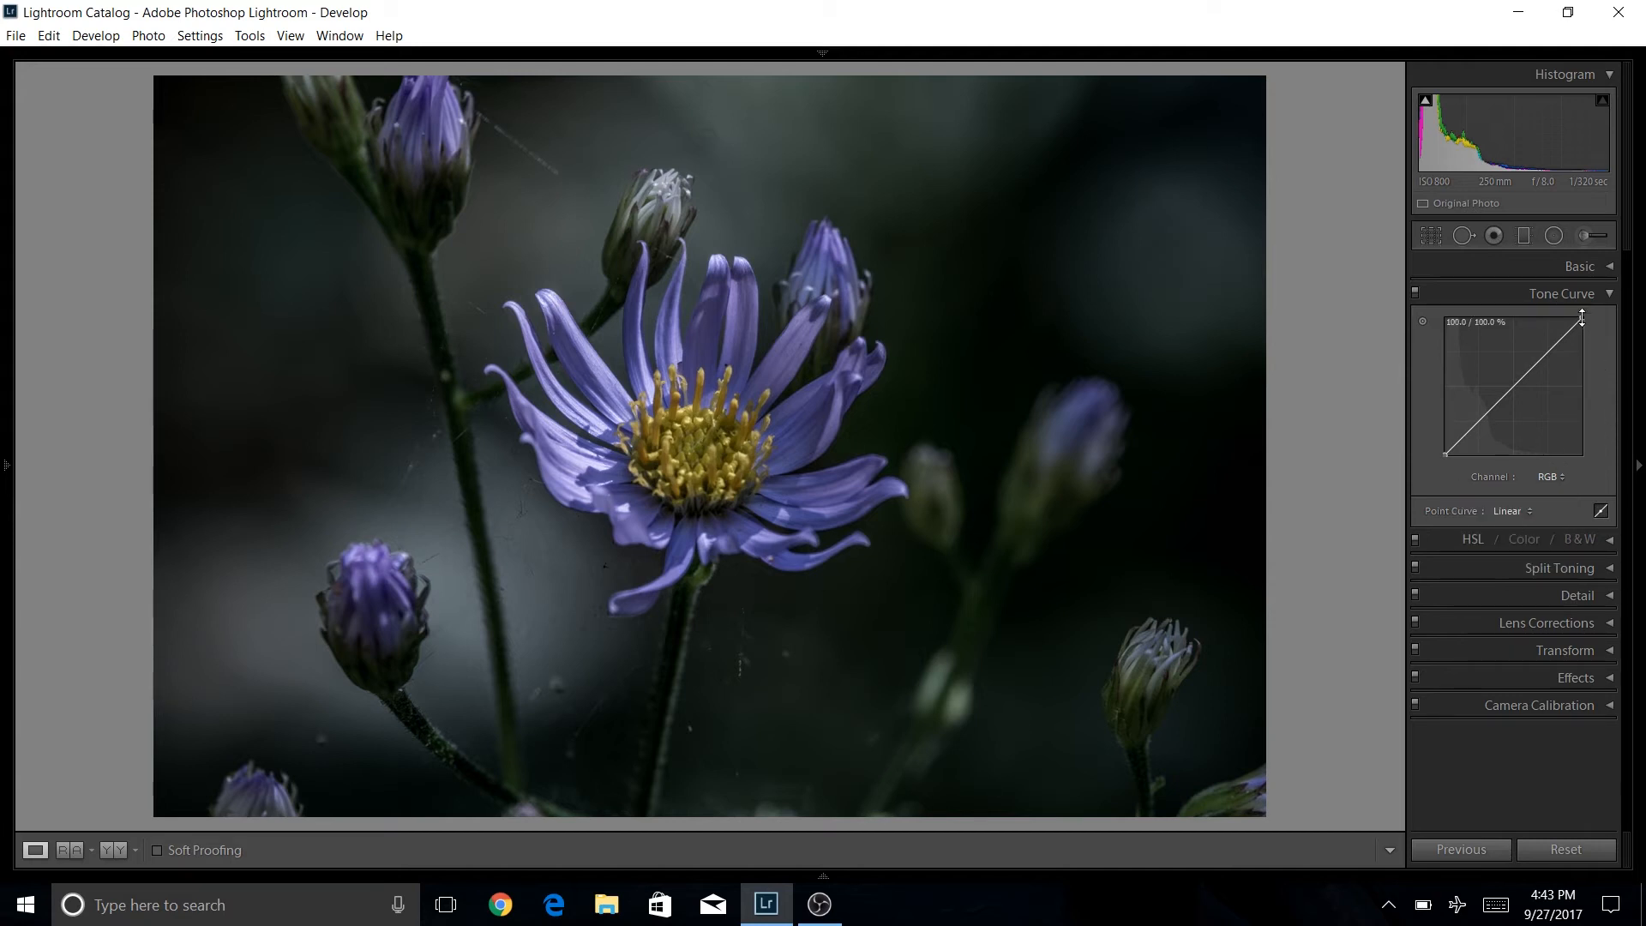
left_click_drag(1582, 317, 1593, 345)
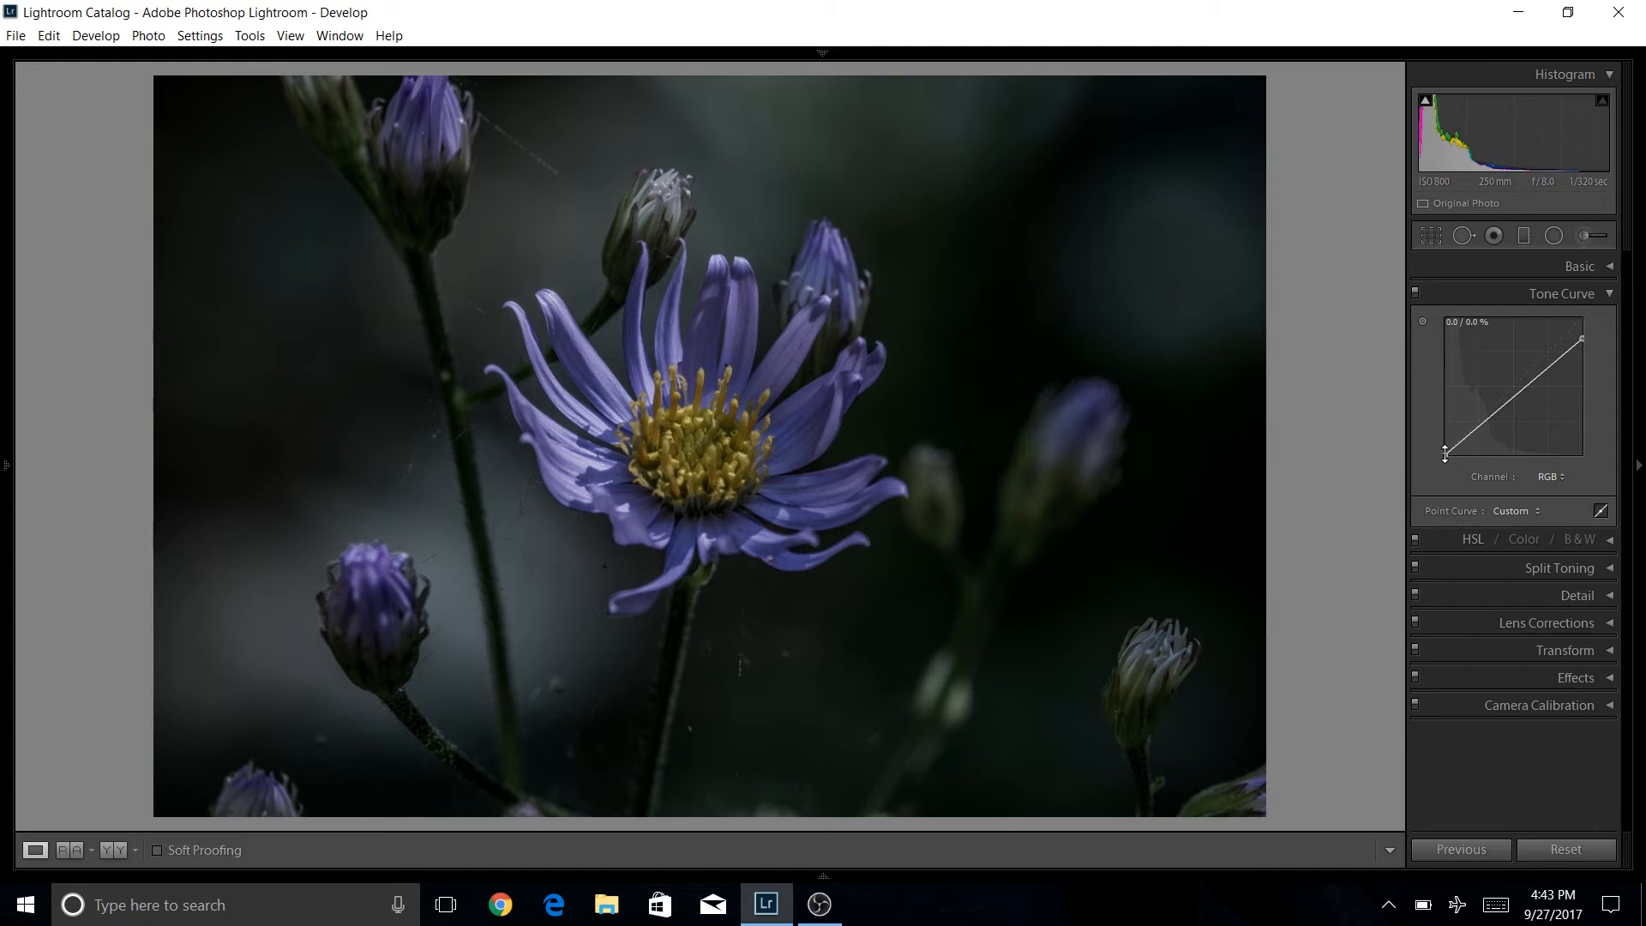
left_click_drag(1445, 454, 1445, 451)
left_click_drag(1440, 454, 1429, 444)
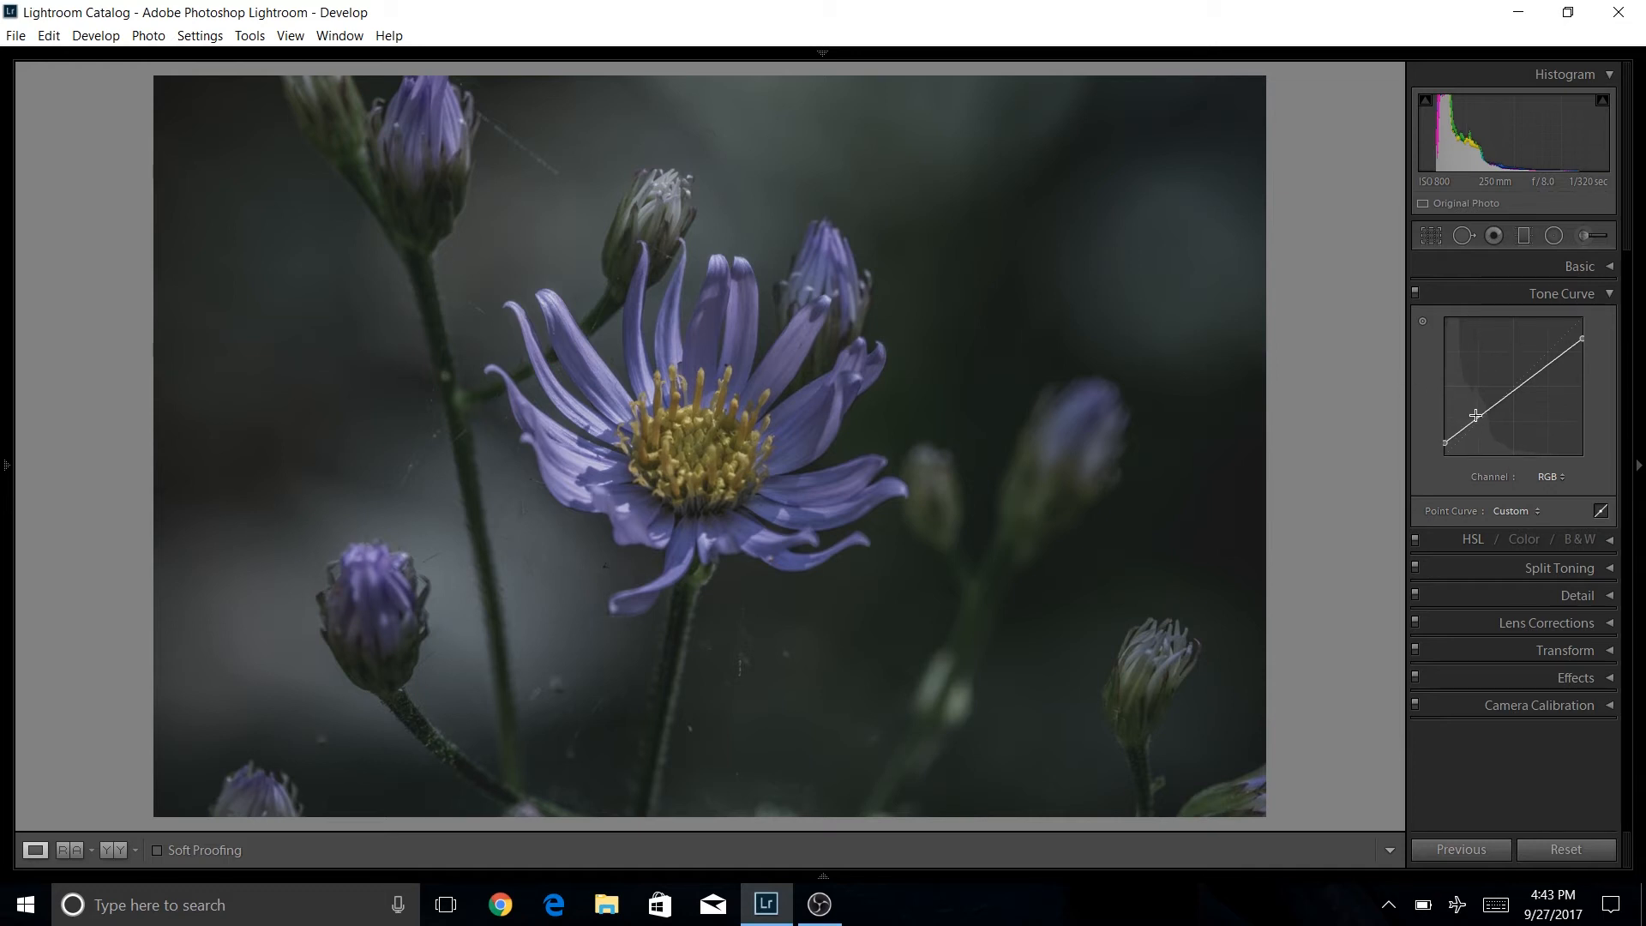
left_click_drag(1475, 419, 1477, 430)
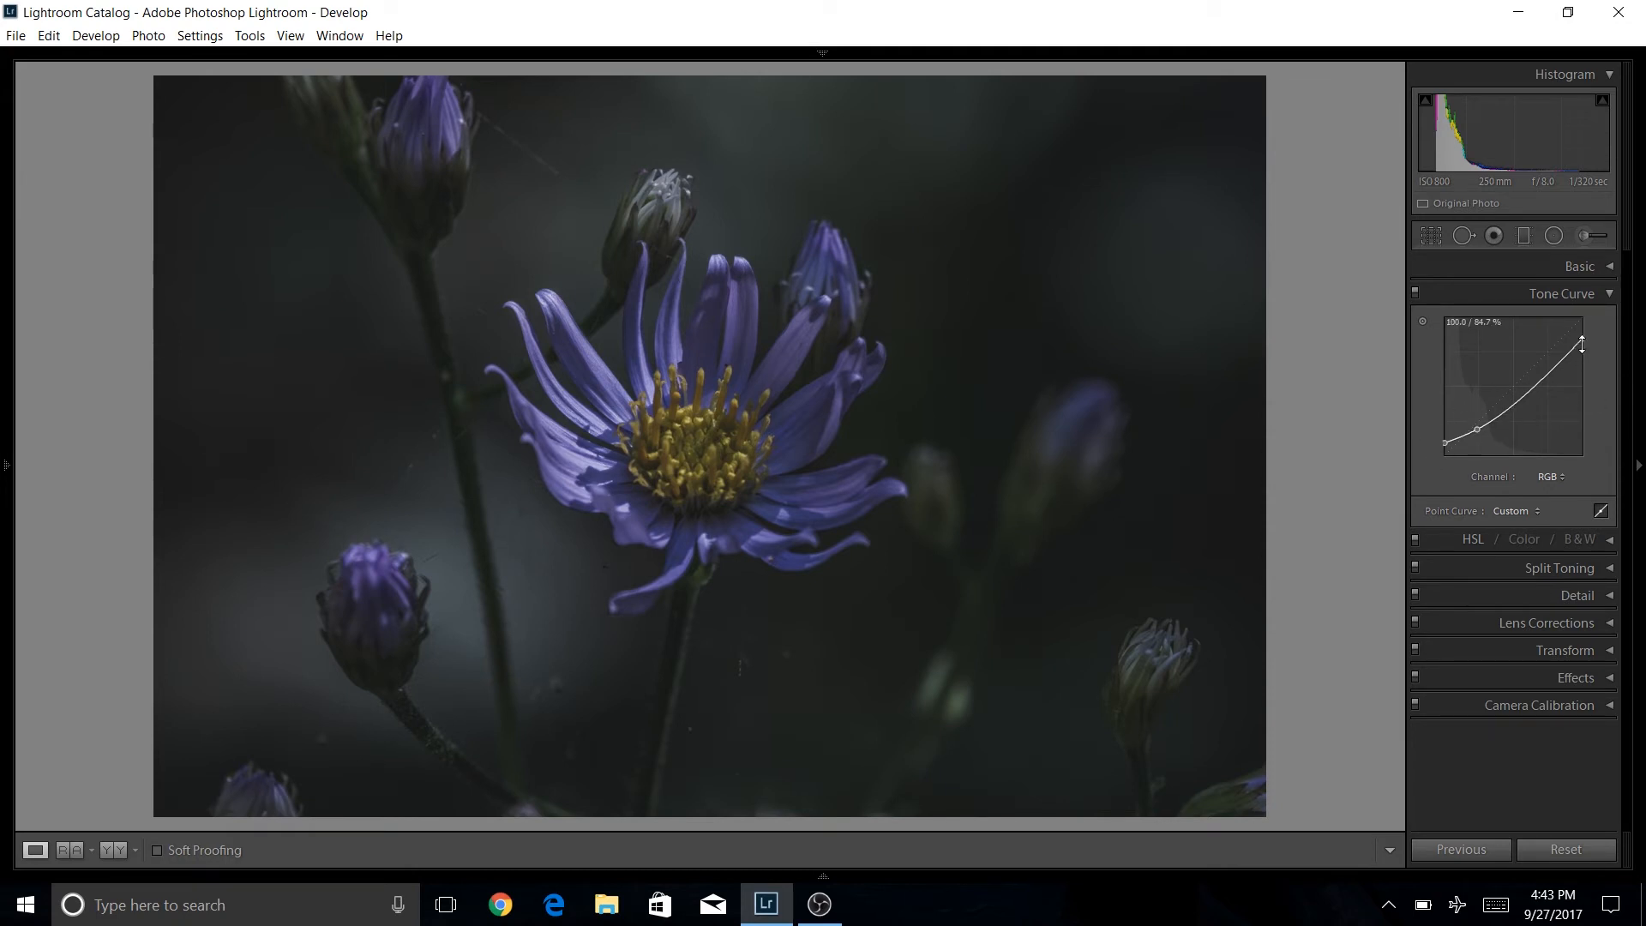
Nudge the curve's white point up slightly and raise Exposure to -0.14.
left_click_drag(1582, 339, 1580, 335)
left_click(1607, 267)
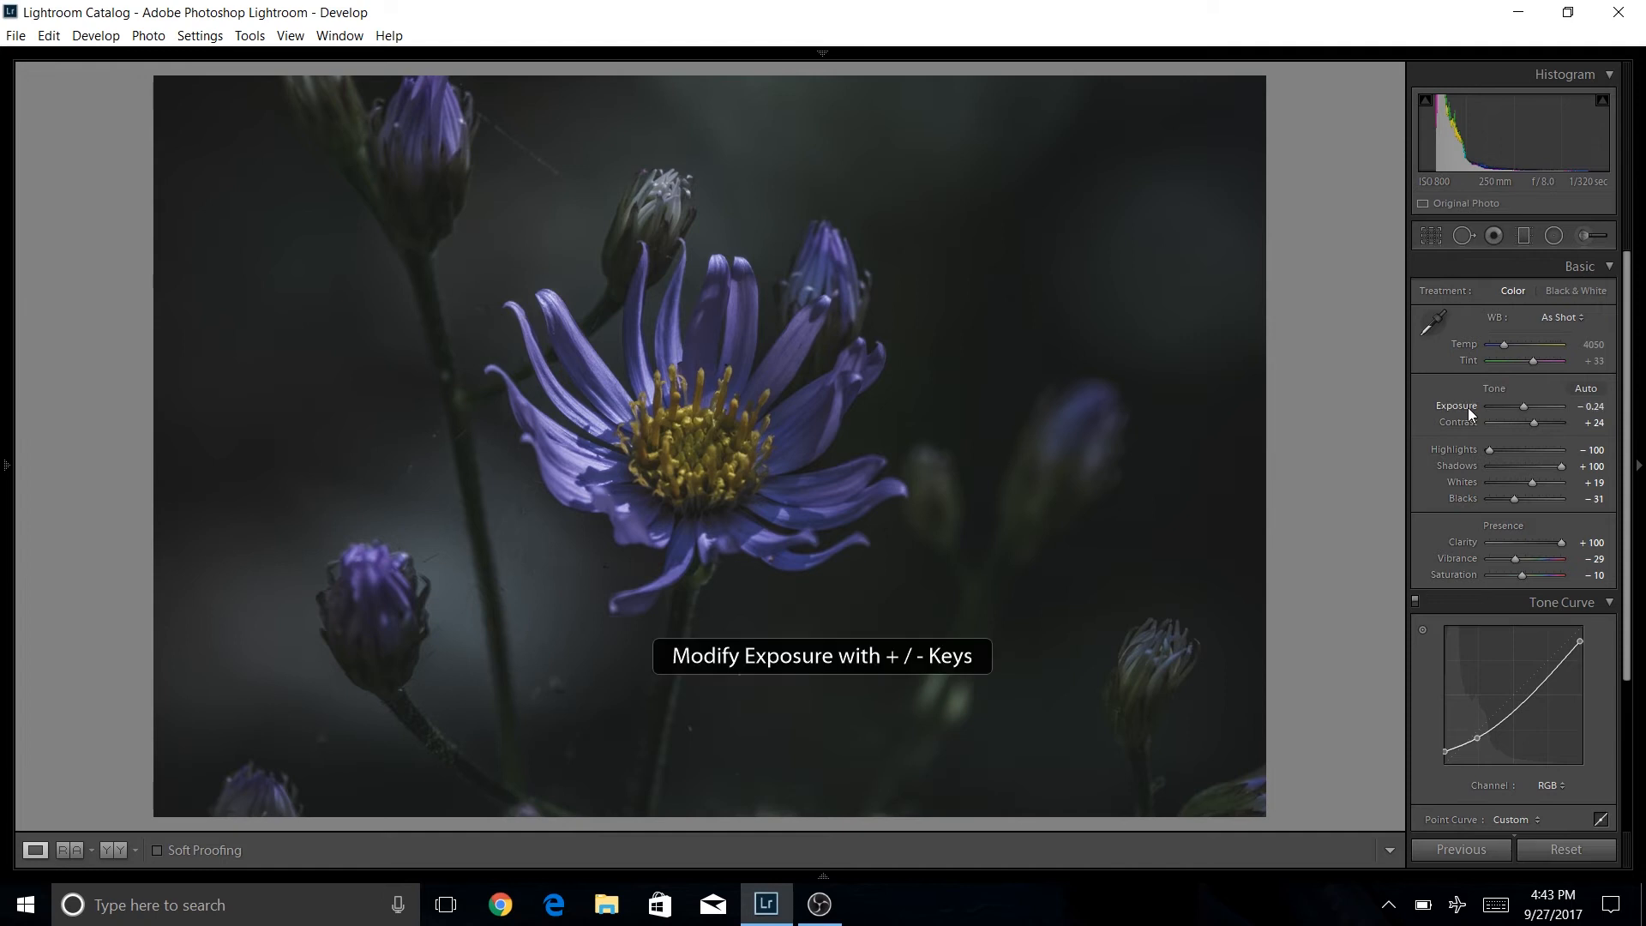
key("plus")
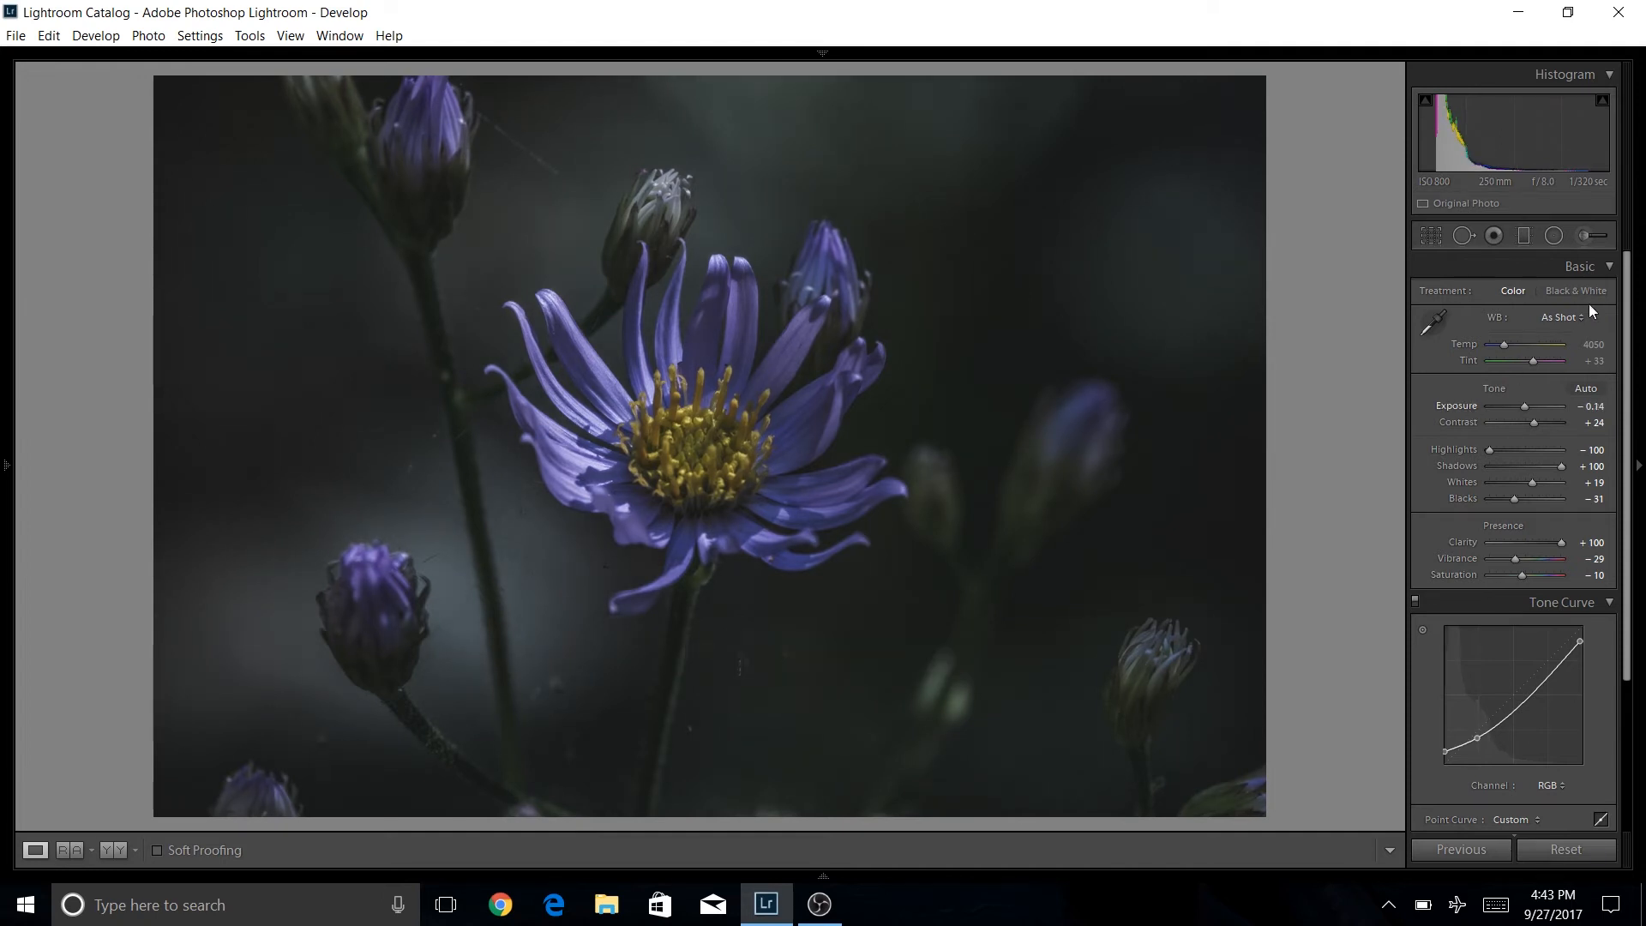
left_click(1607, 269)
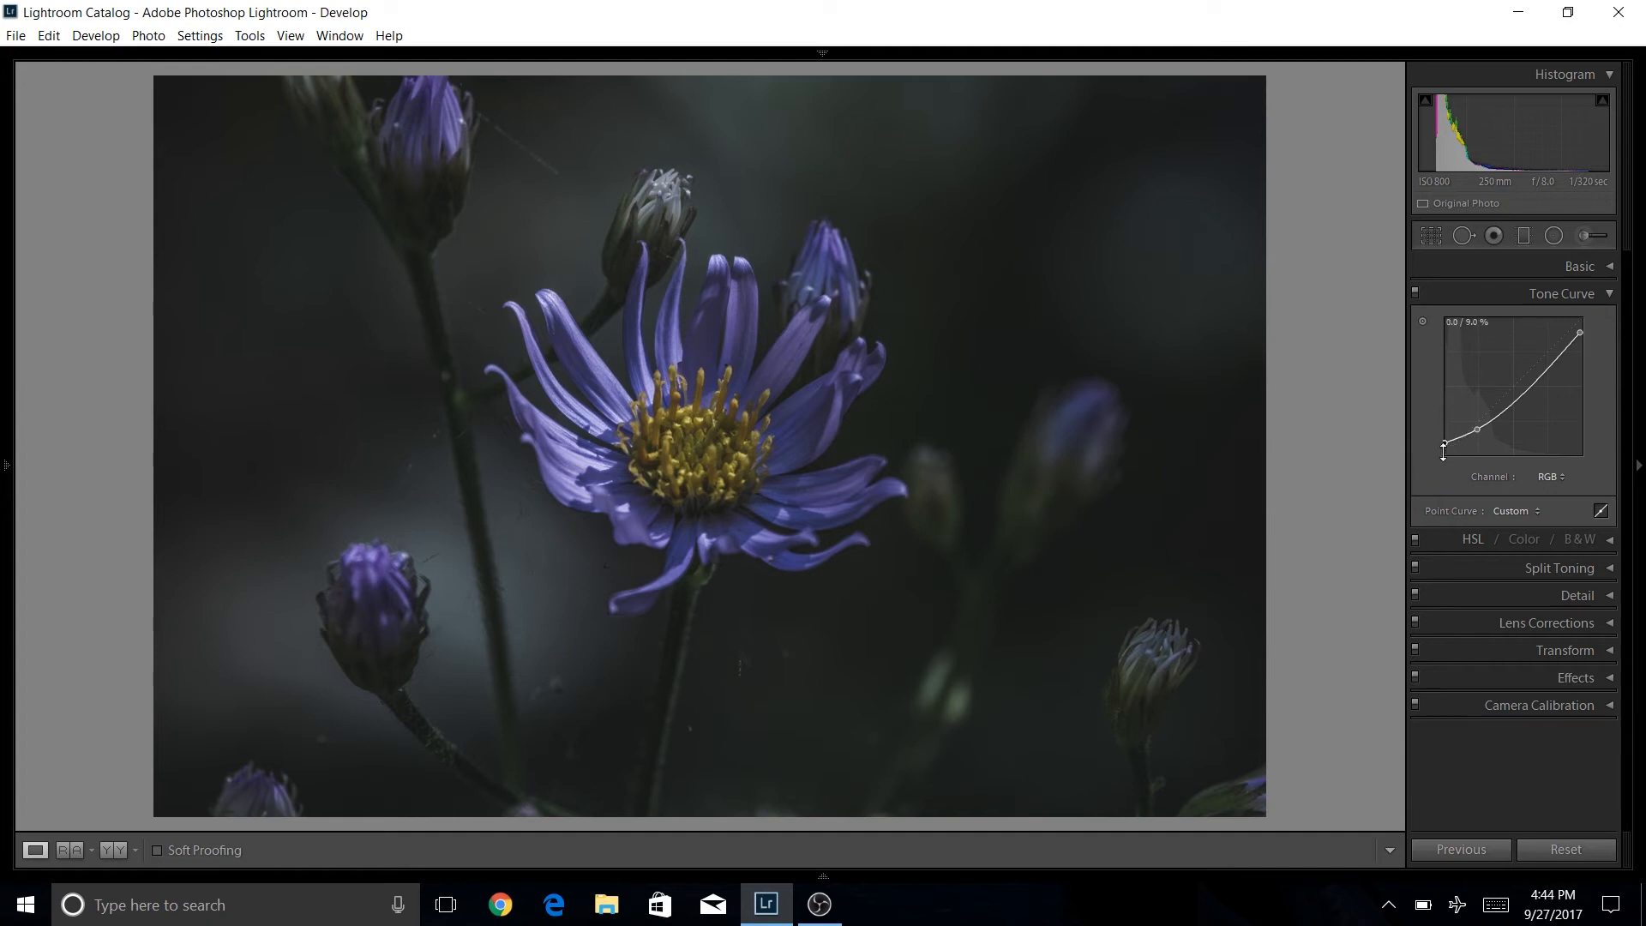
Fine-tune the RGB curve by adjusting the black point, the shadow point and the white point.
left_click_drag(1444, 444, 1445, 441)
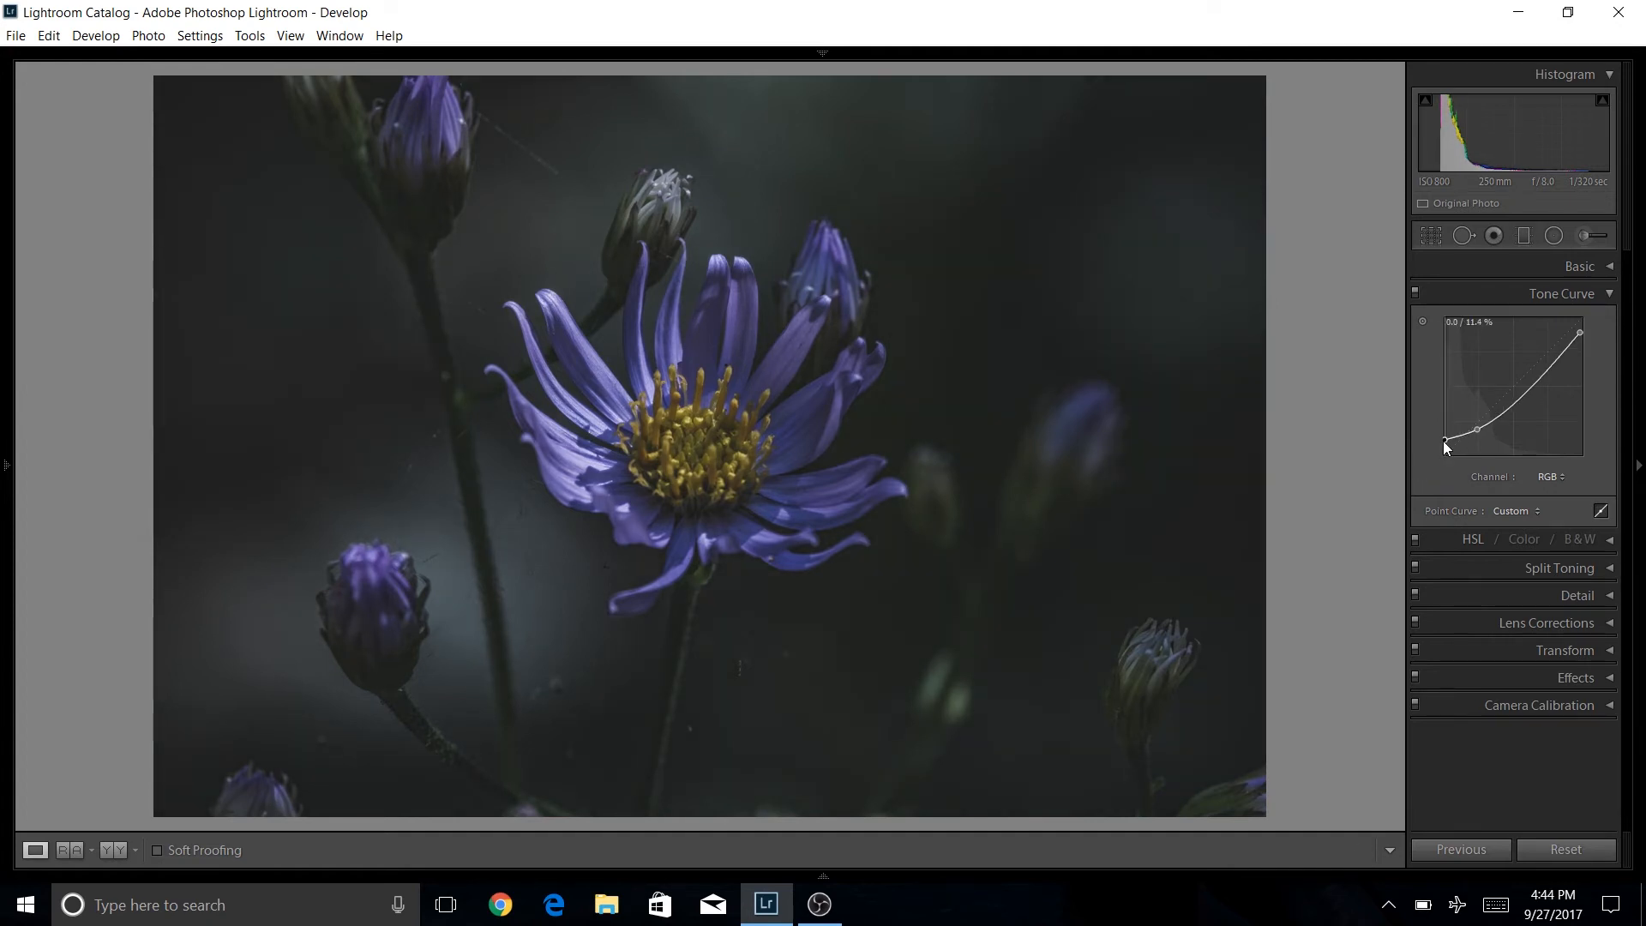
left_click_drag(1475, 428, 1473, 434)
left_click_drag(1583, 335, 1602, 336)
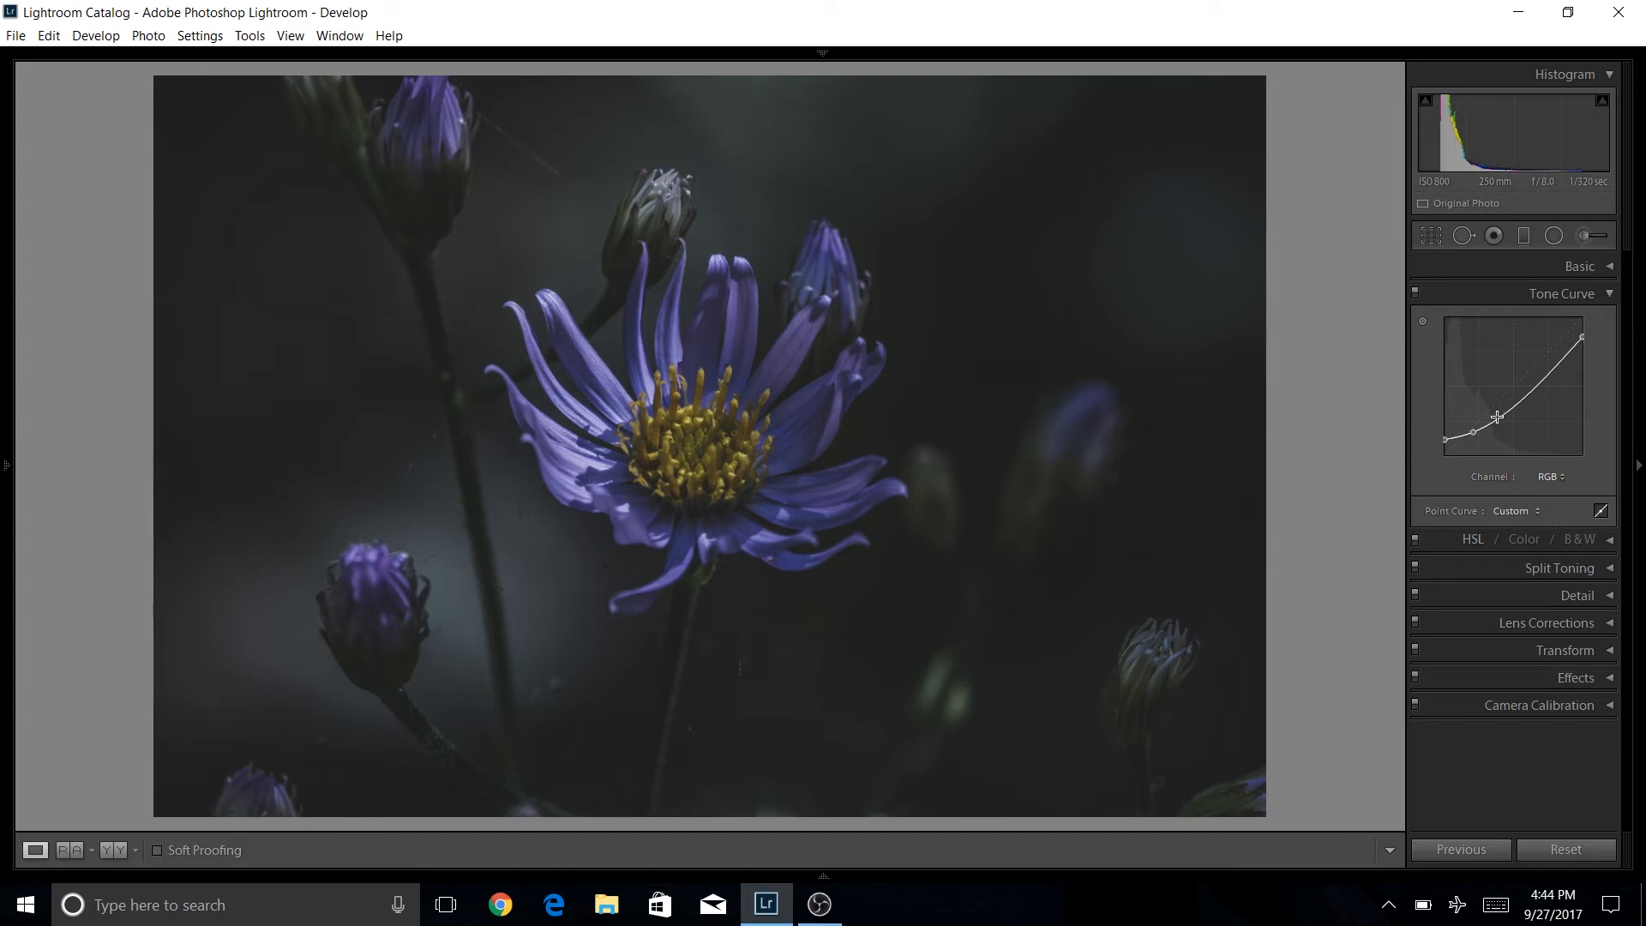
Reset Exposure to its default 0.00 and collapse the Basic panel.
left_click(1600, 266)
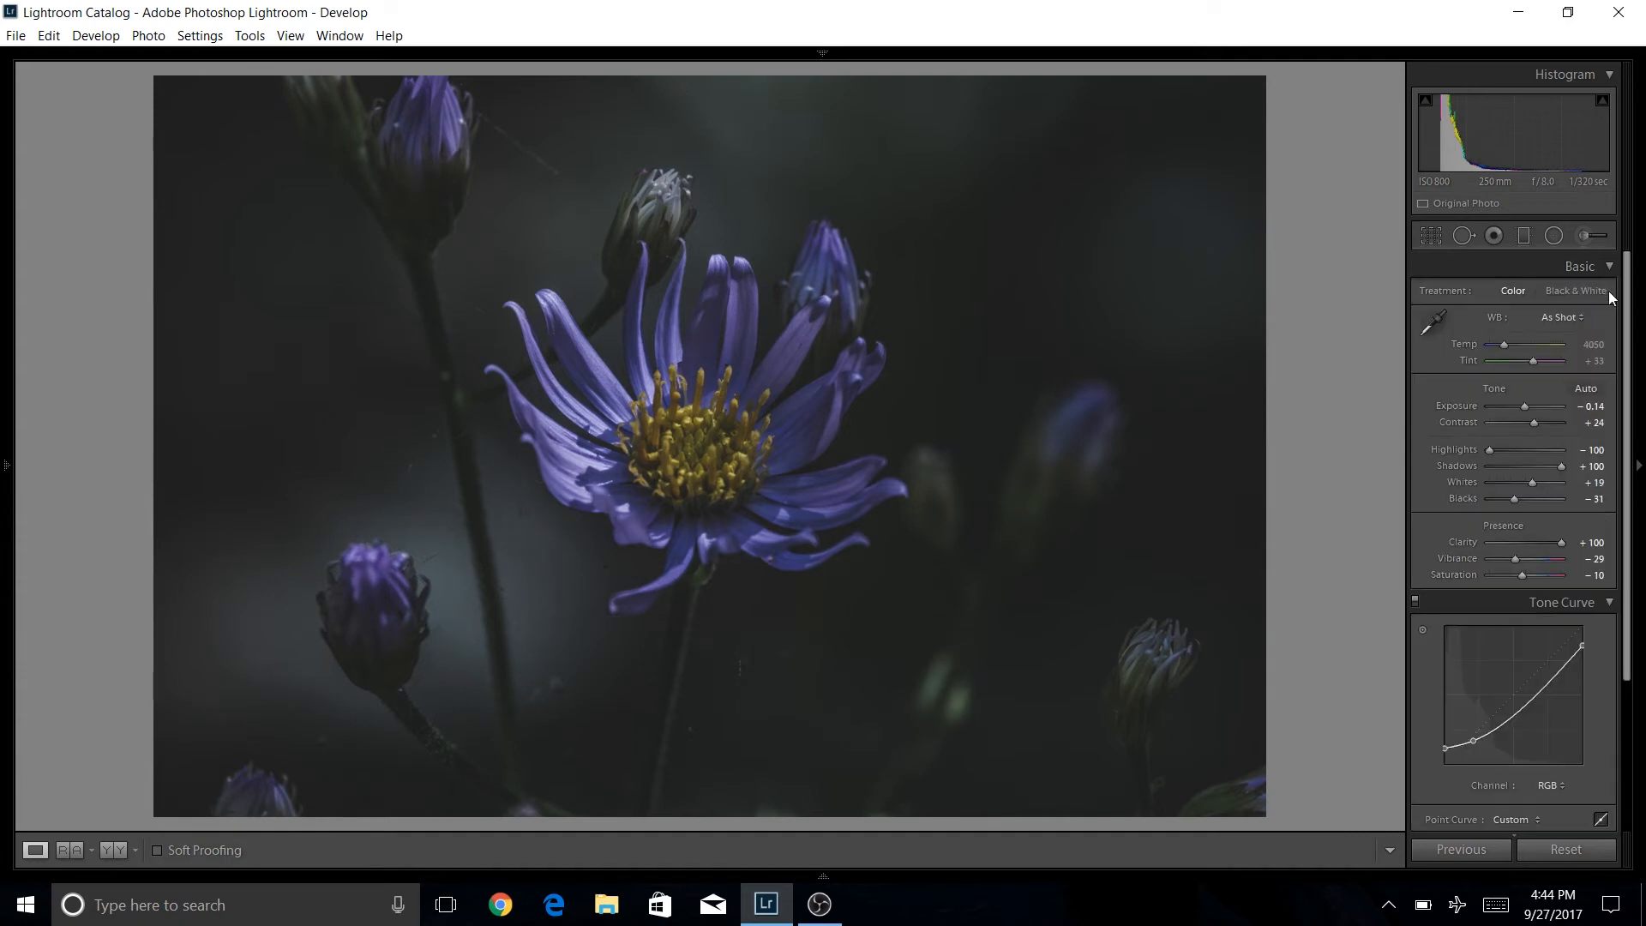
double_click(1468, 404)
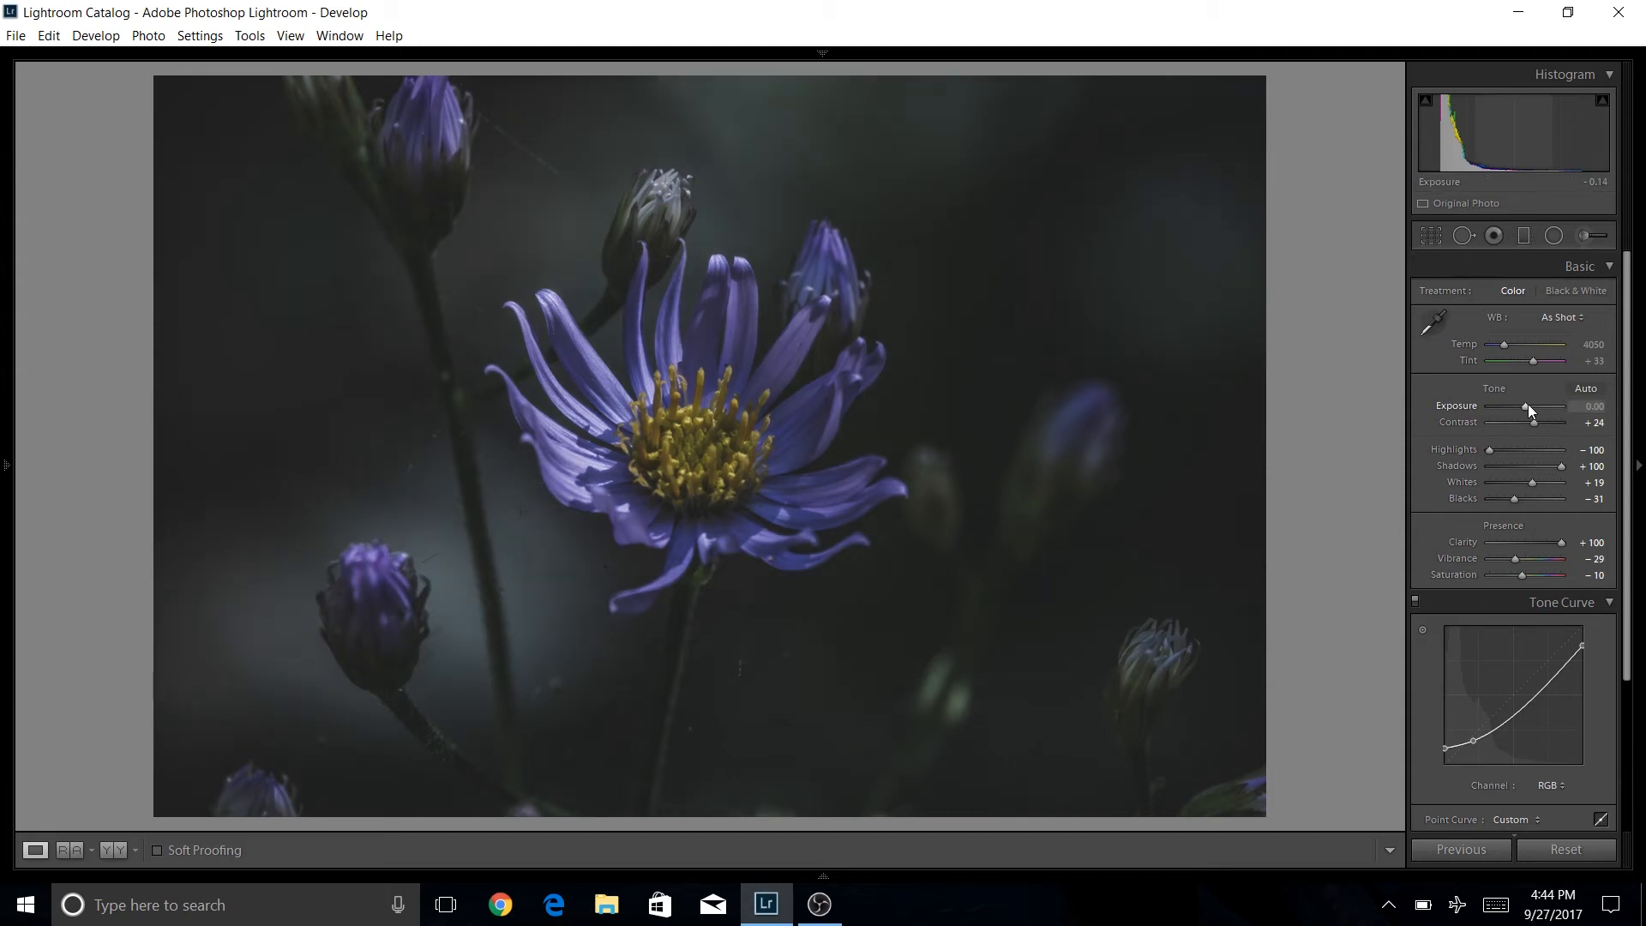
left_click(1609, 269)
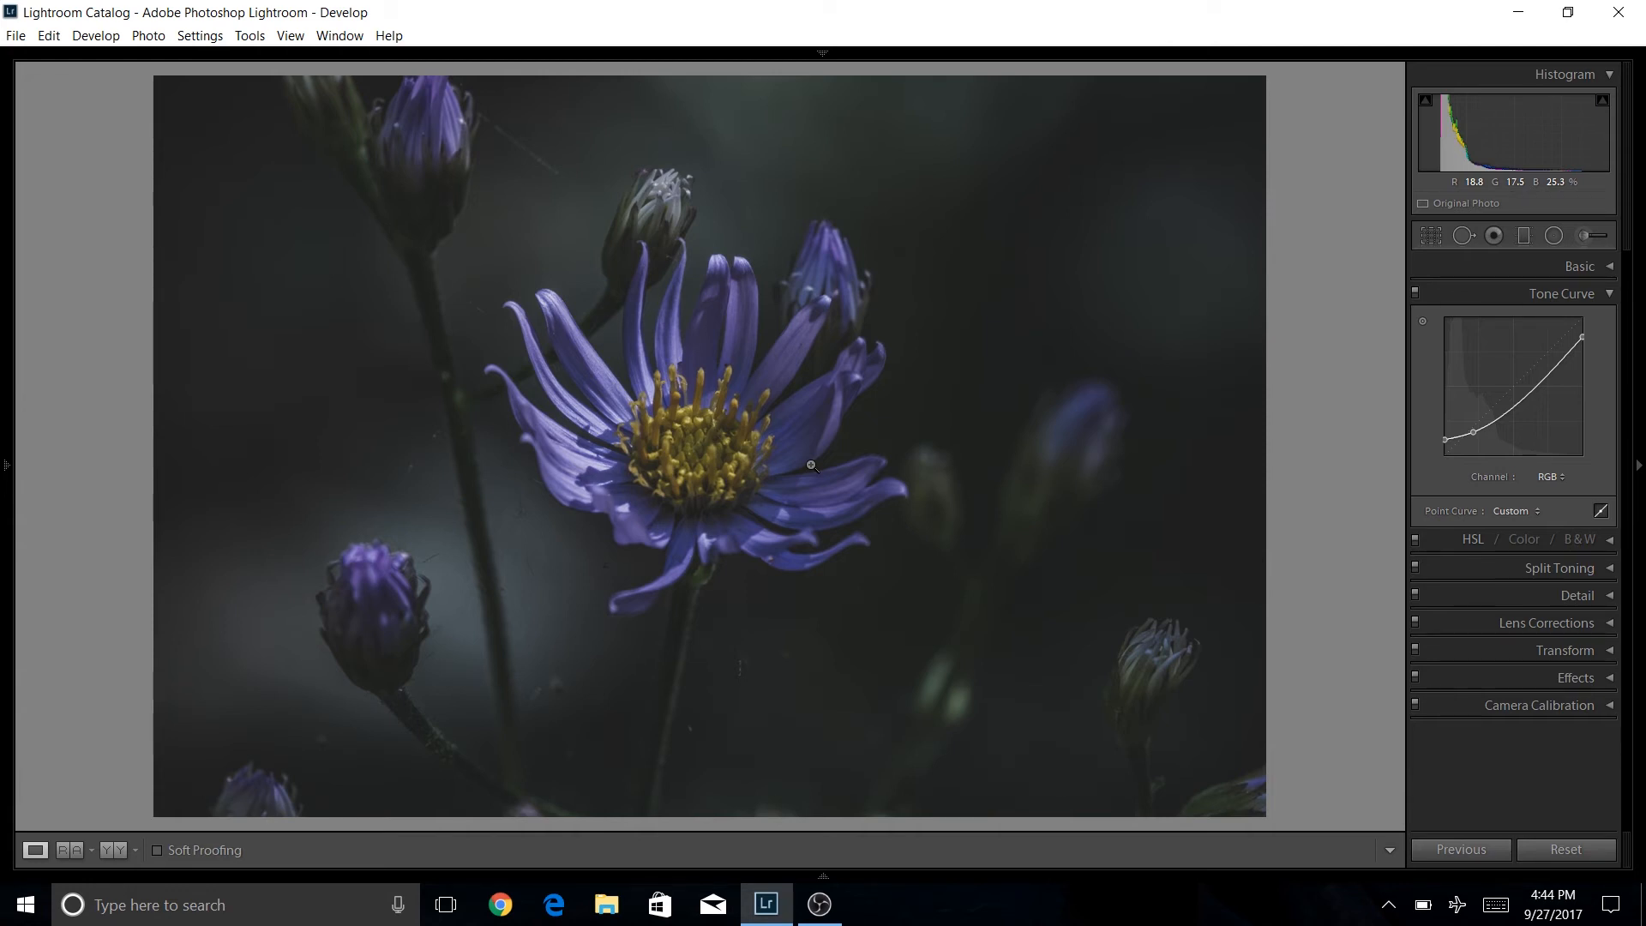
Open HSL saturation and raise Orange and Yellow to +24, Blue to +44, Purple to +27 and Magenta to +29.
left_click(1612, 294)
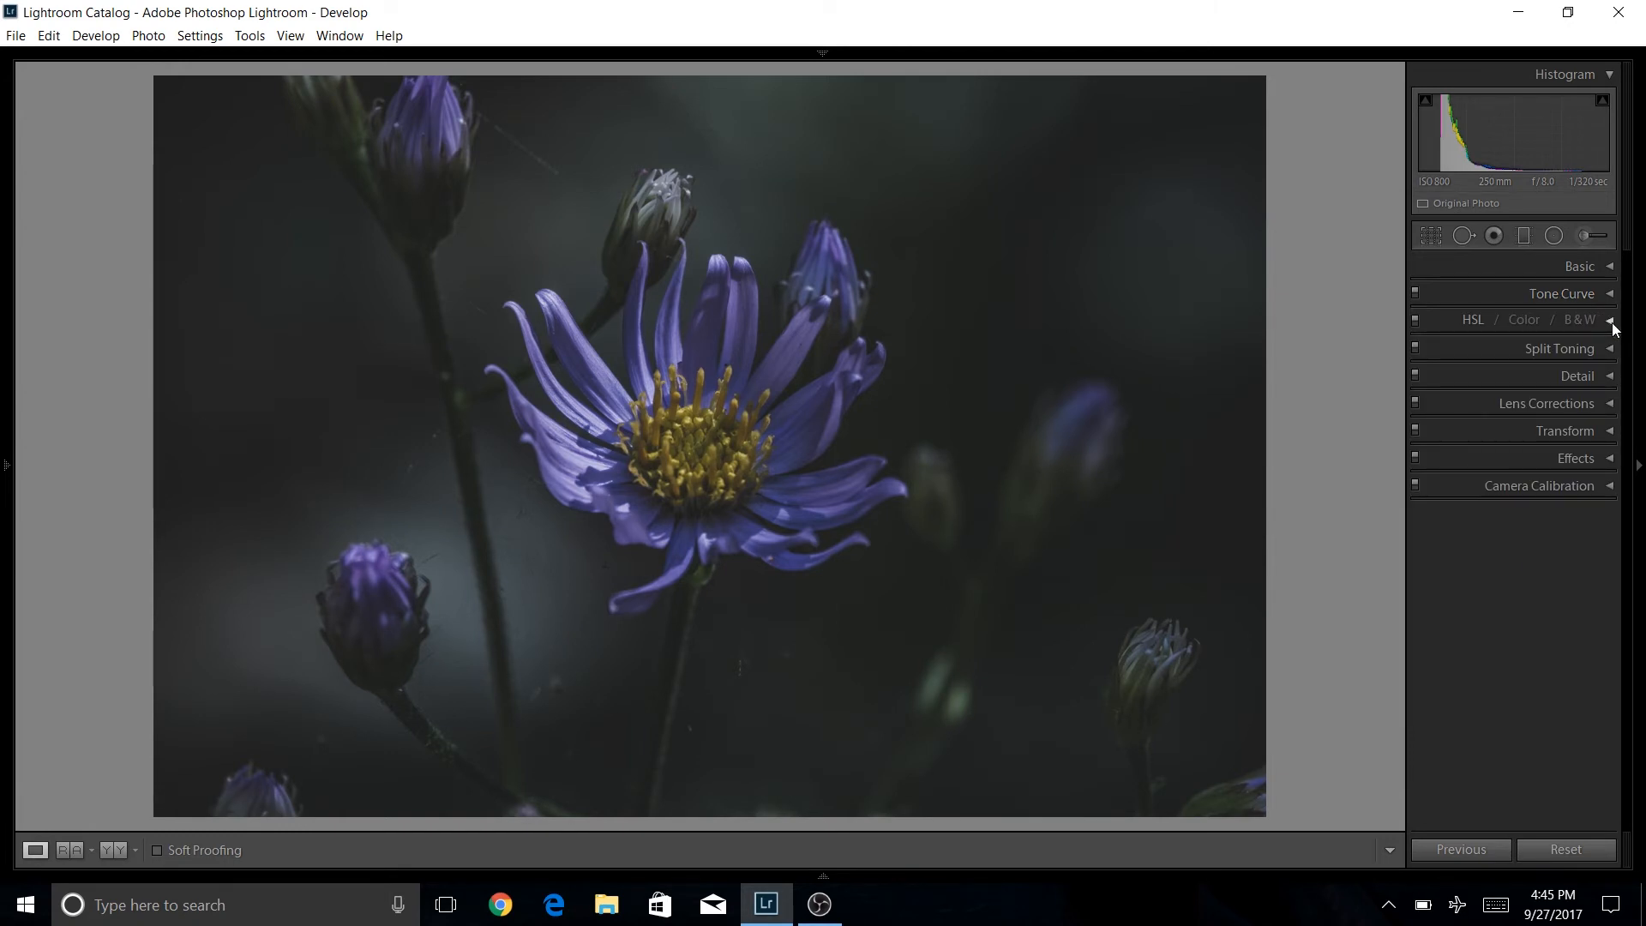
left_click(1607, 322)
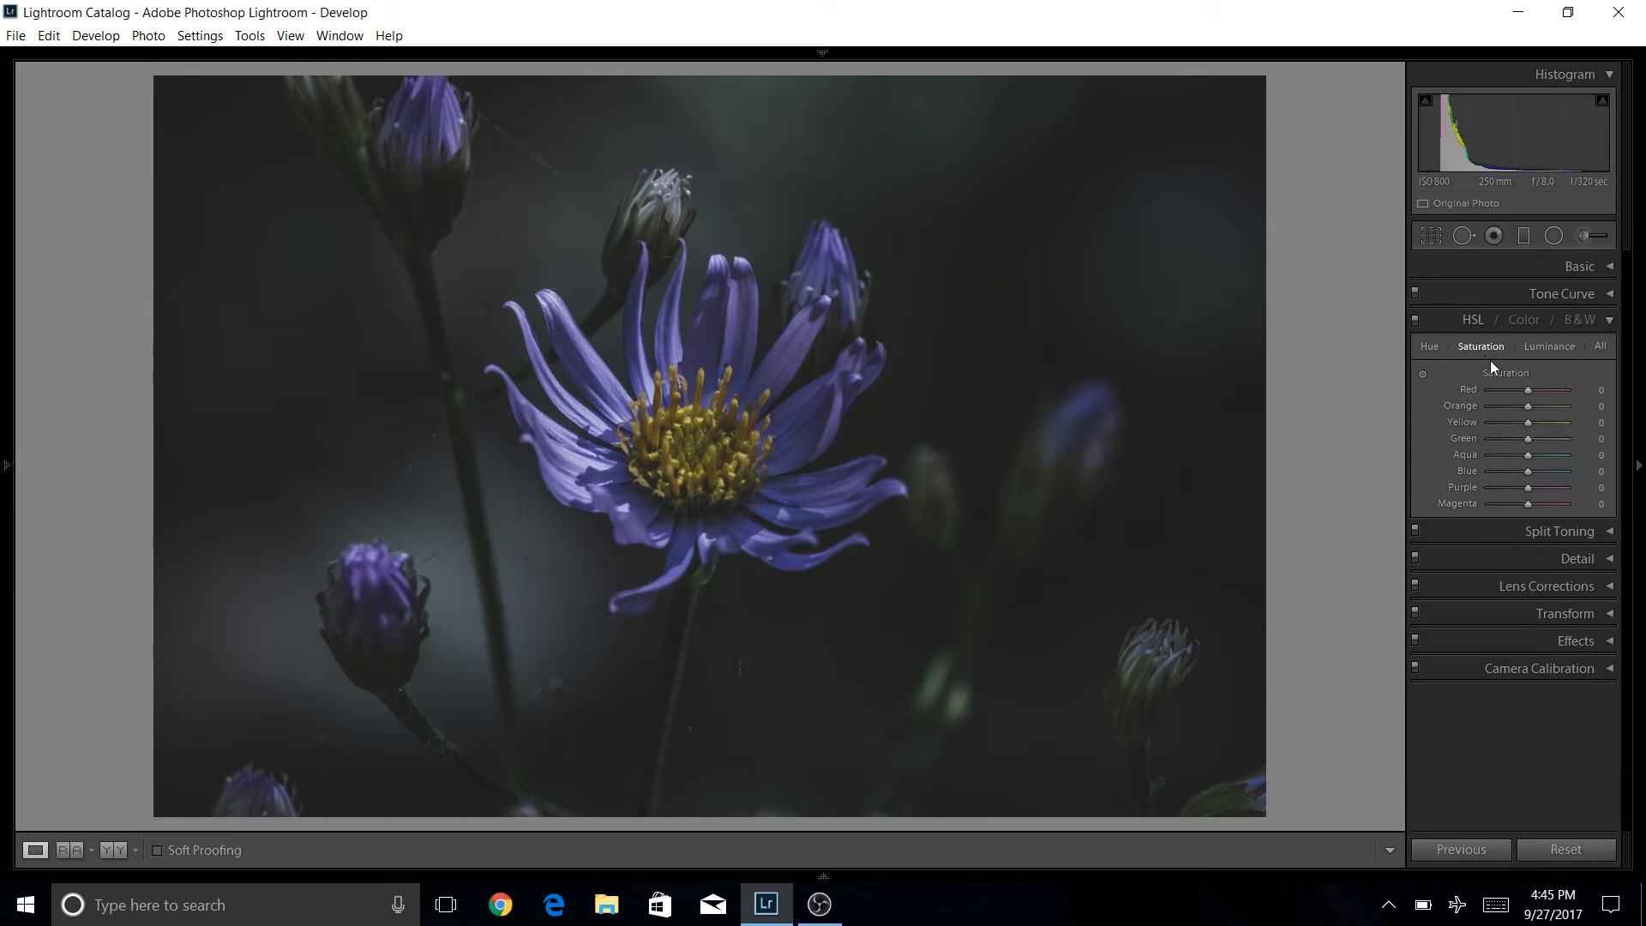
left_click_drag(1528, 391, 1471, 415)
left_click(1535, 393)
scroll(1536, 408, "up", 3)
left_click_drag(1539, 475, 1535, 506)
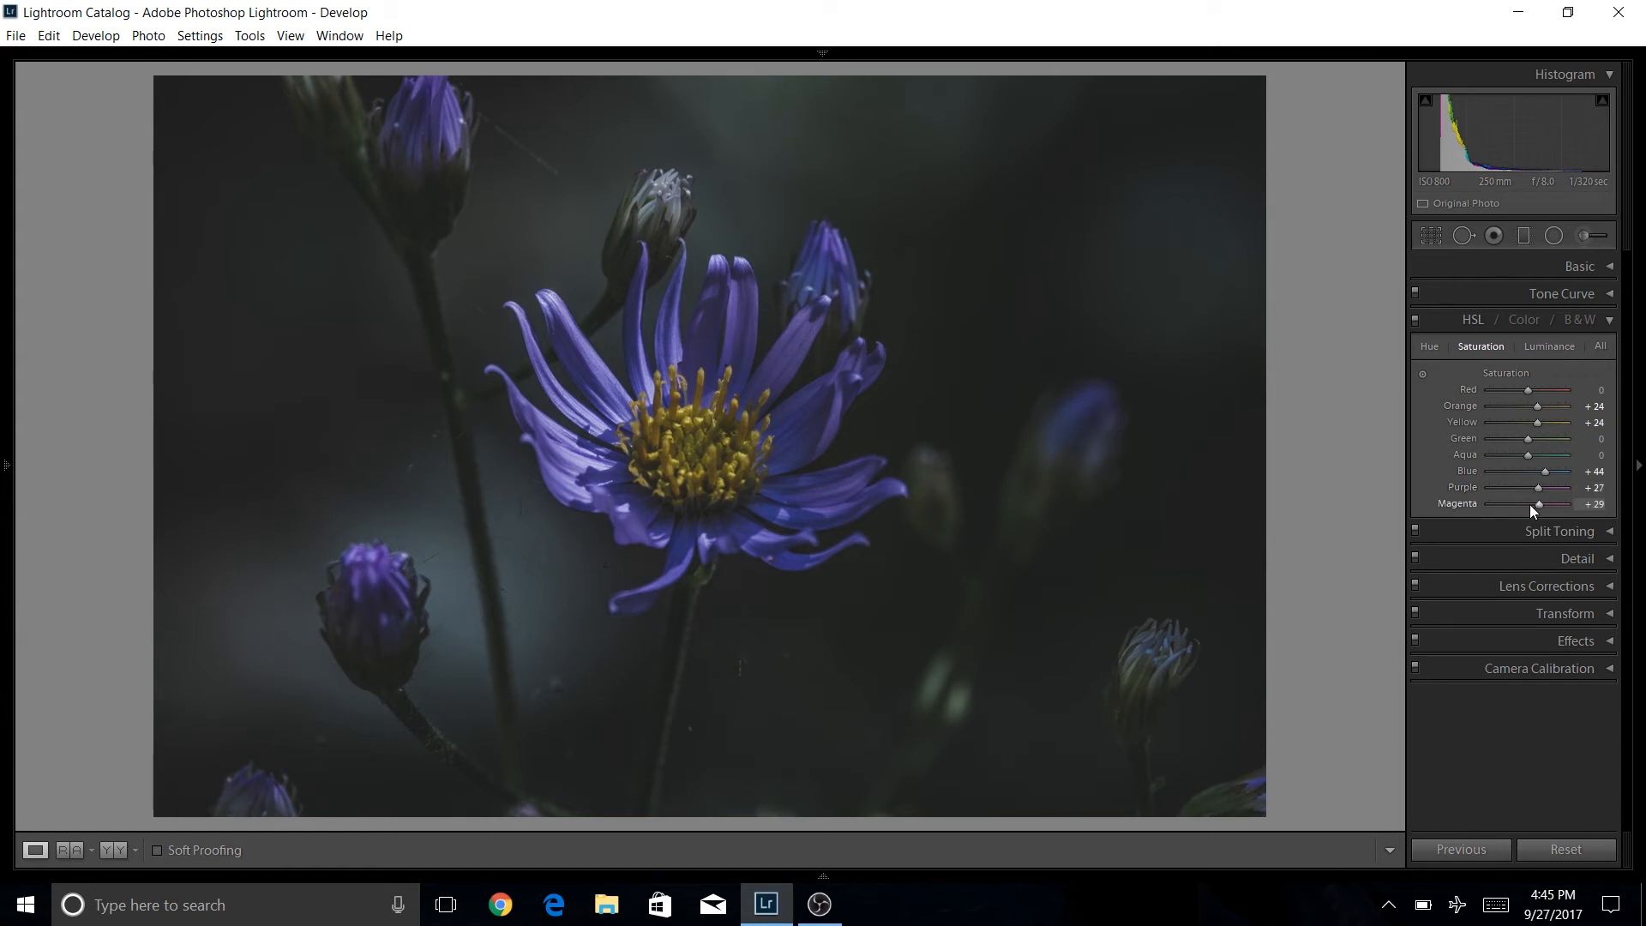
Reset Magenta, Purple and Blue saturation to 0, then lower Blue saturation slightly.
double_click(1542, 506)
double_click(1537, 487)
double_click(1545, 471)
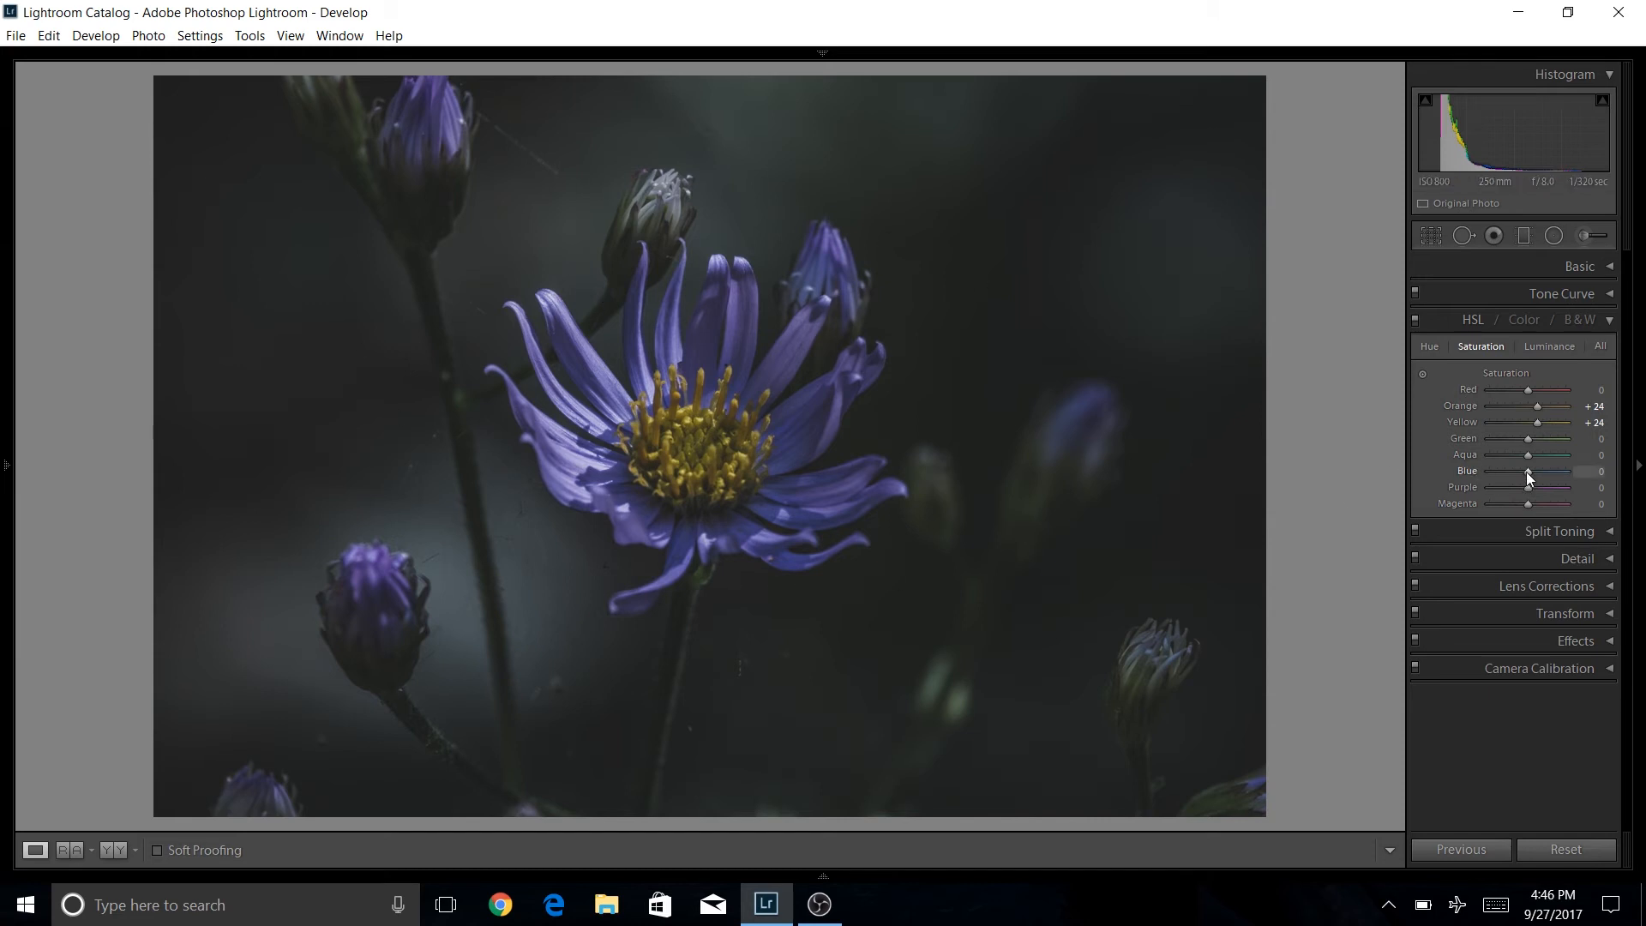
left_click_drag(1527, 473, 1516, 473)
left_click_drag(1530, 504, 1566, 513)
double_click(1542, 506)
Set HSL luminance: Orange -38, Yellow +4, Blue -18 and Purple -16.
left_click(1560, 348)
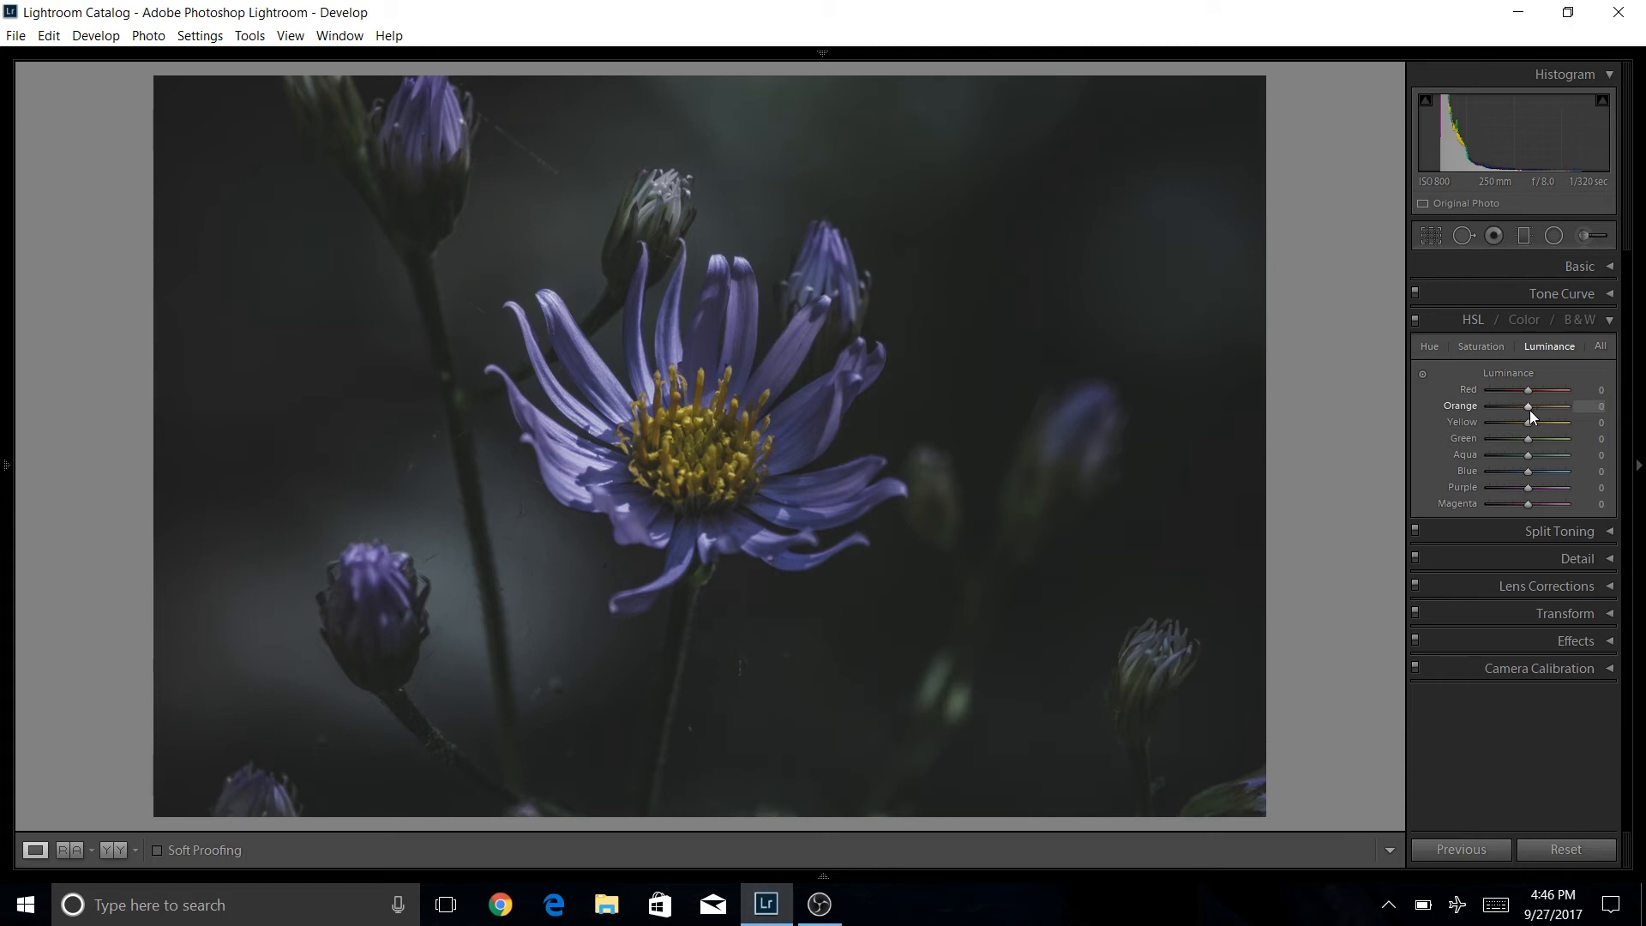
left_click_drag(1525, 410, 1522, 414)
left_click_drag(1530, 426, 1526, 428)
left_click_drag(1527, 475, 1522, 475)
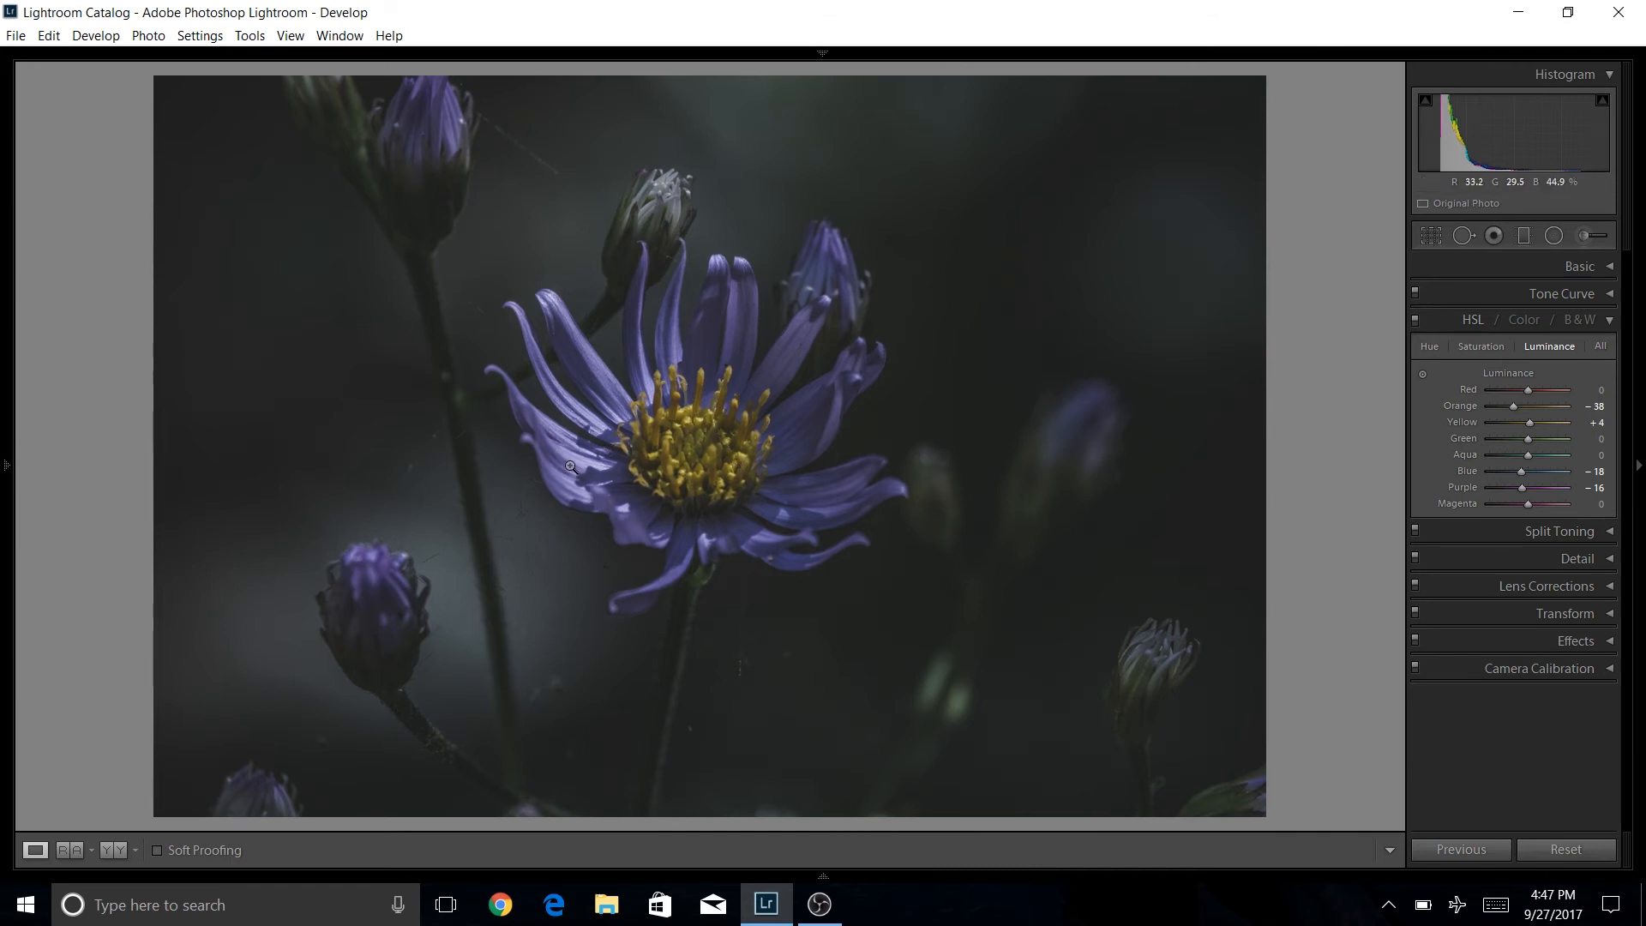
Lower Exposure by one small step in the Basic panel and collapse it.
left_click(1610, 267)
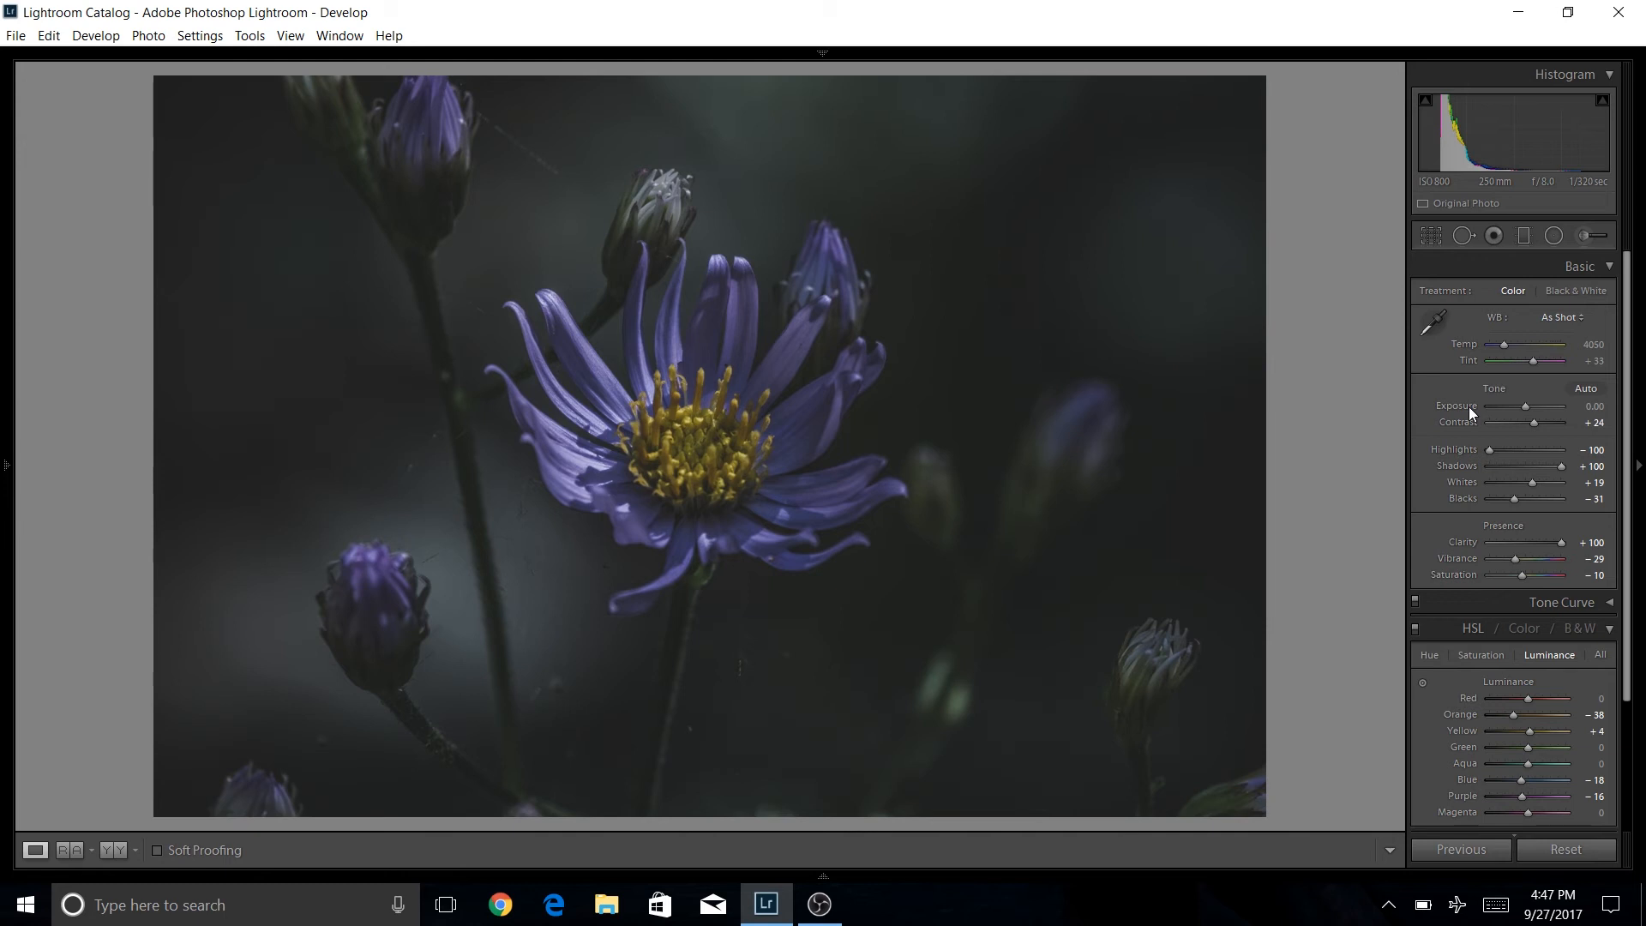
key("minus")
left_click(1608, 268)
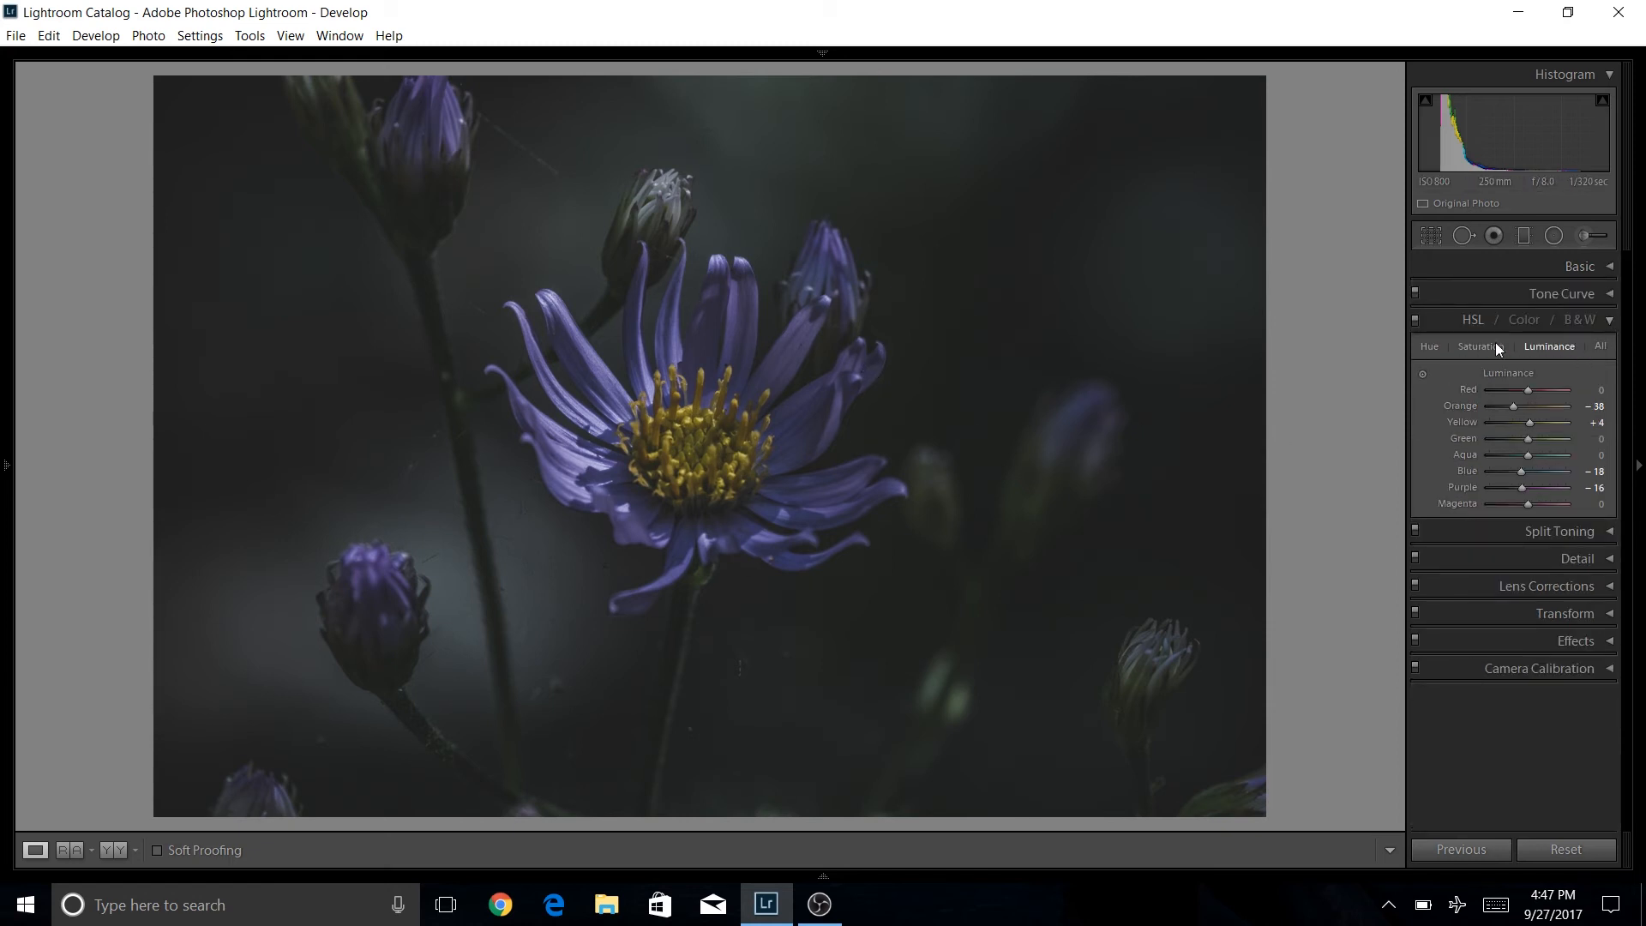
Open Detail, set the preview on the flower's center and raise sharpening Amount to 70.
left_click(1609, 322)
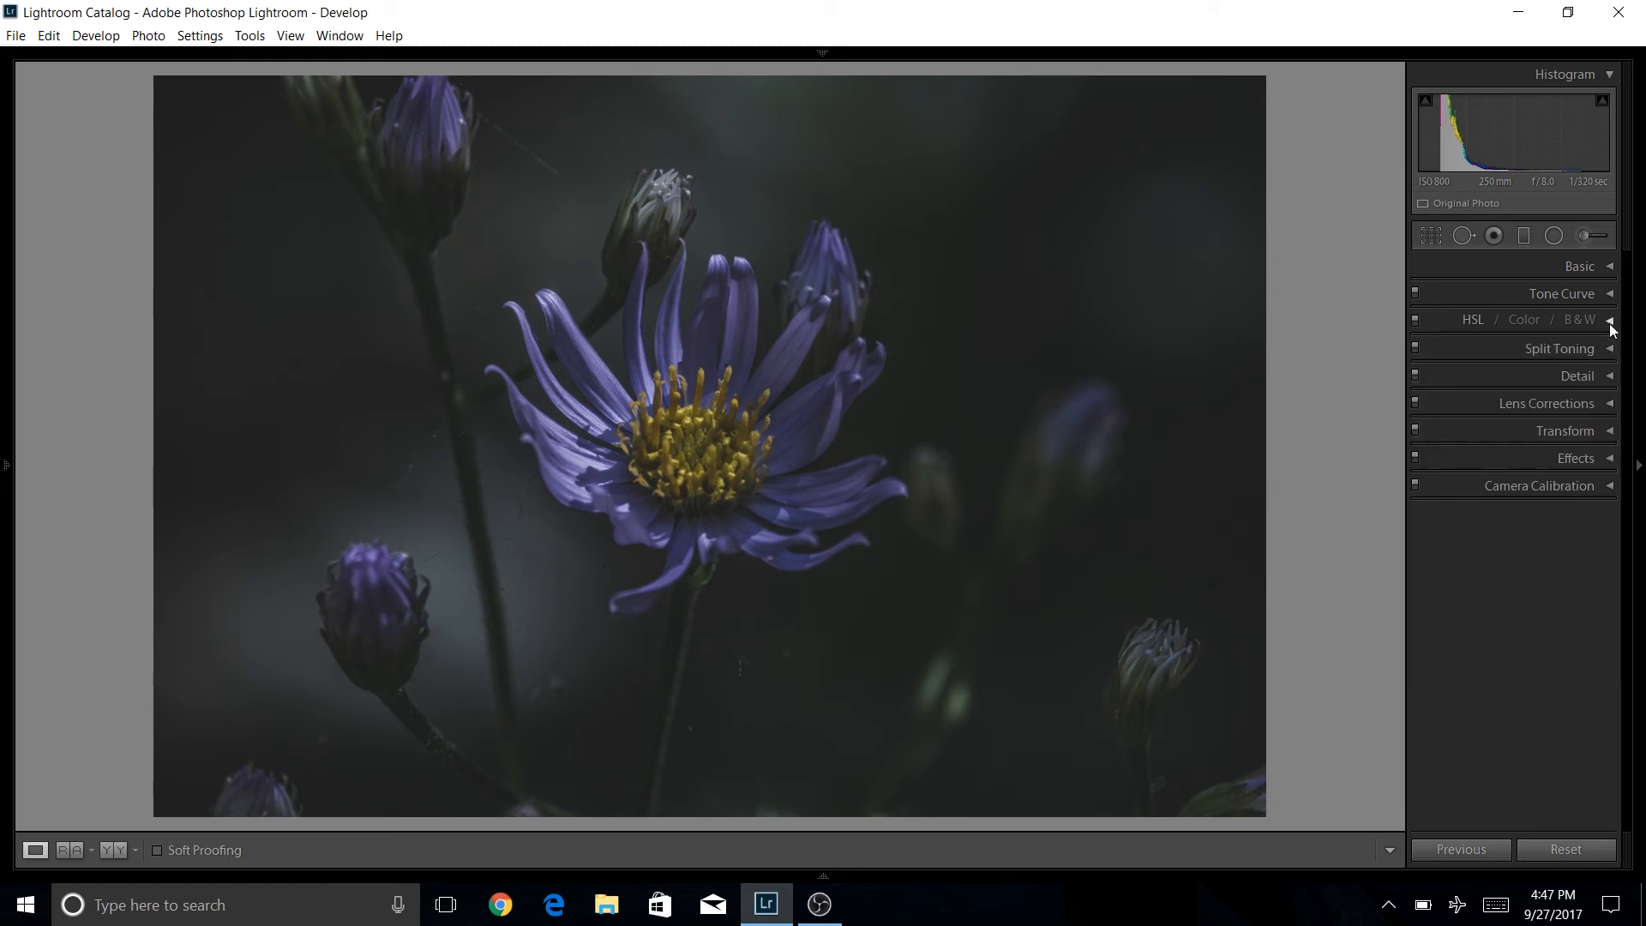
left_click(1609, 378)
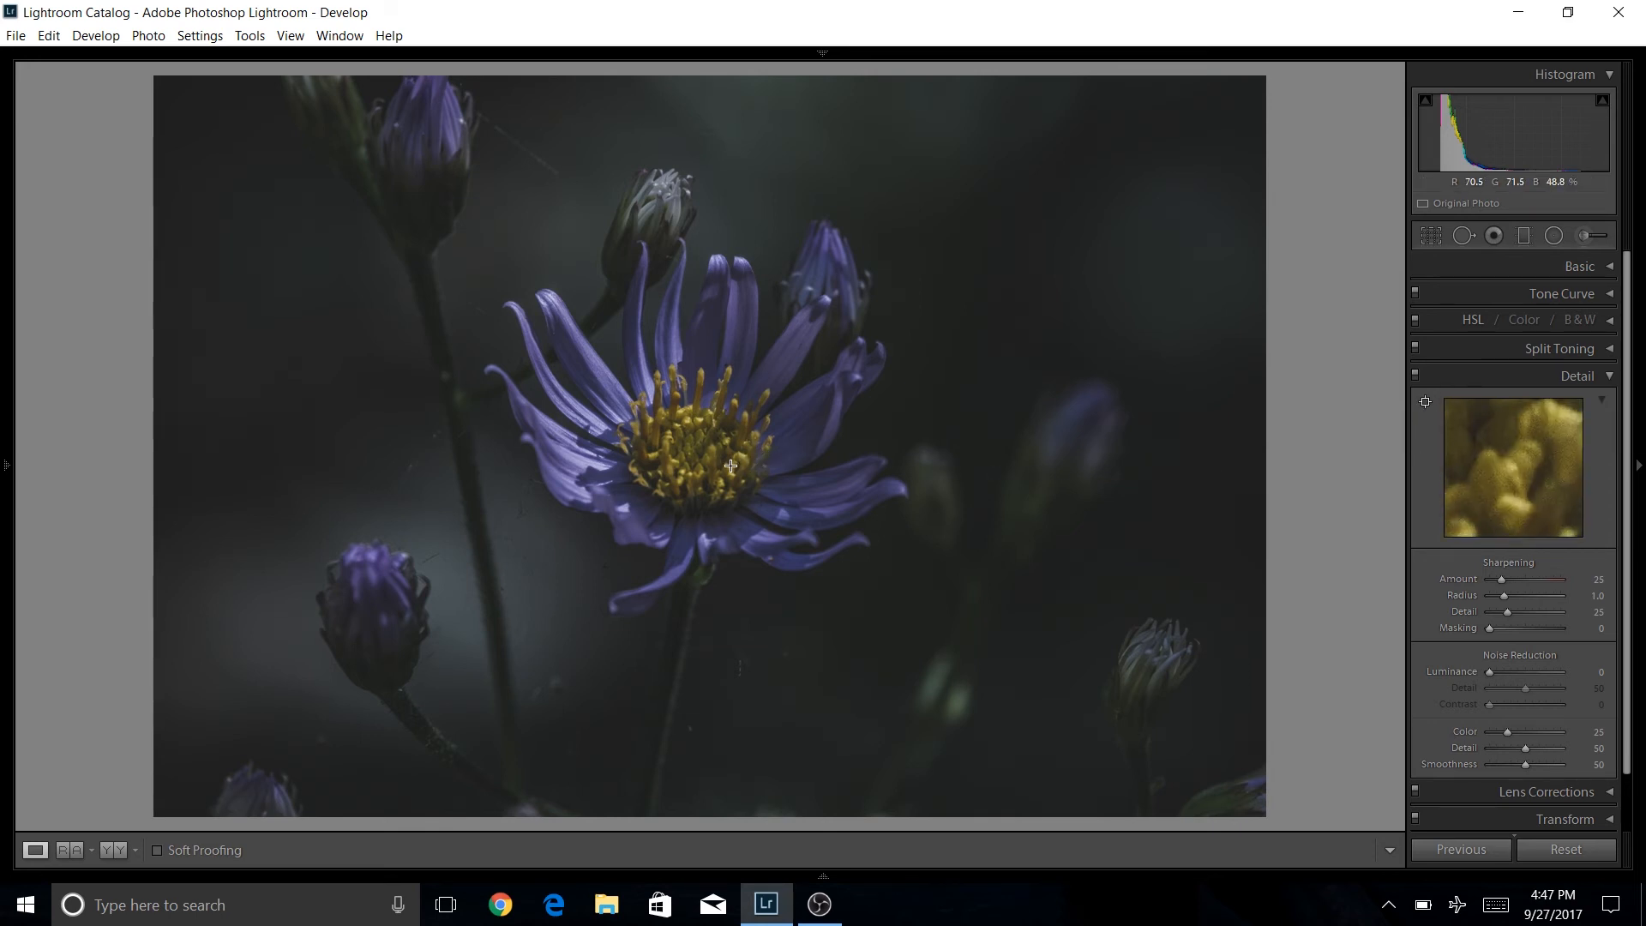
left_click(697, 435)
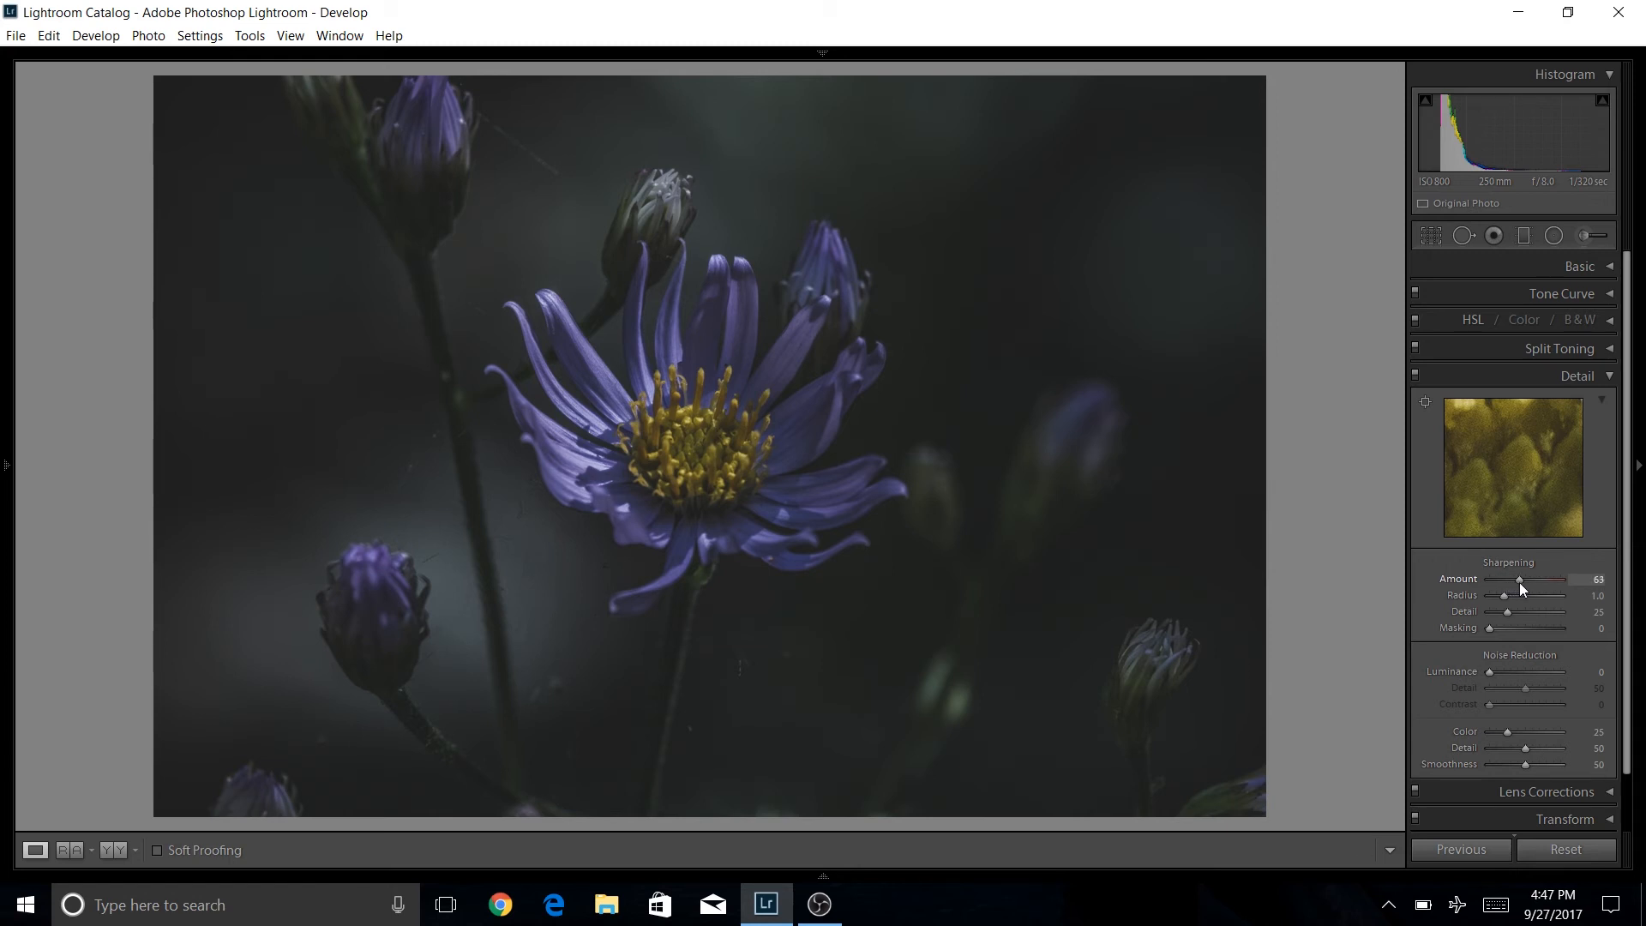
left_click_drag(1523, 582, 1633, 604)
left_click_drag(1563, 585, 1558, 585)
Set Luminance noise reduction to 42 and toggle the Detail settings off and on to compare.
left_click_drag(1489, 672, 1509, 670)
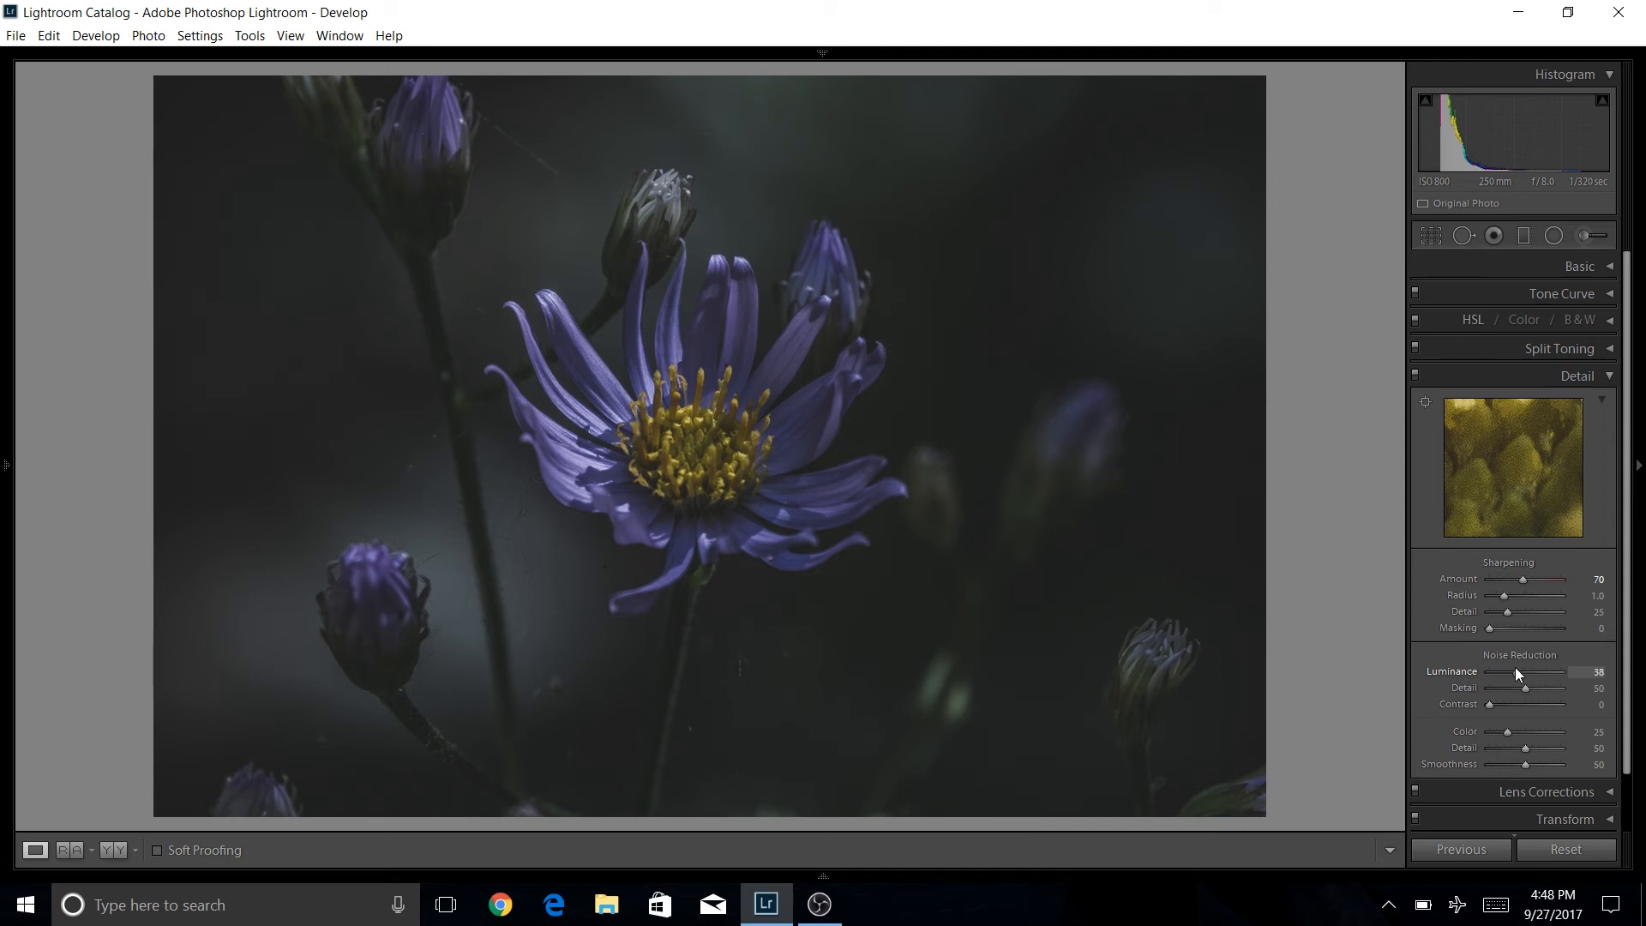
key("Up")
key("Up")
key("Up")
left_click(1415, 377)
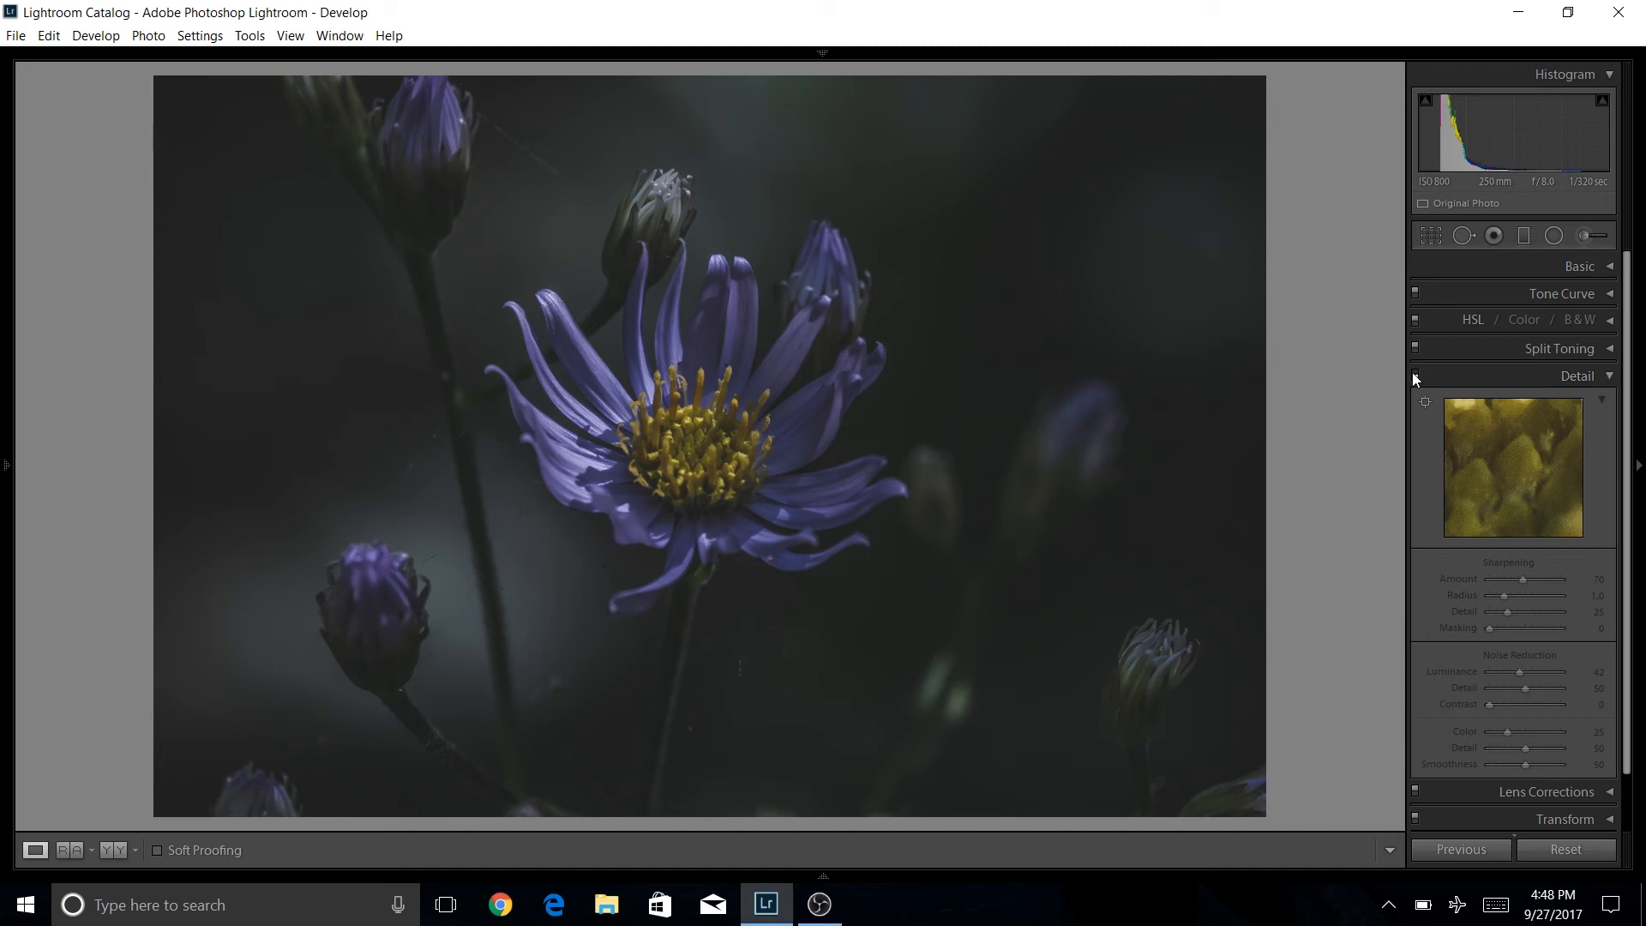
left_click(1415, 377)
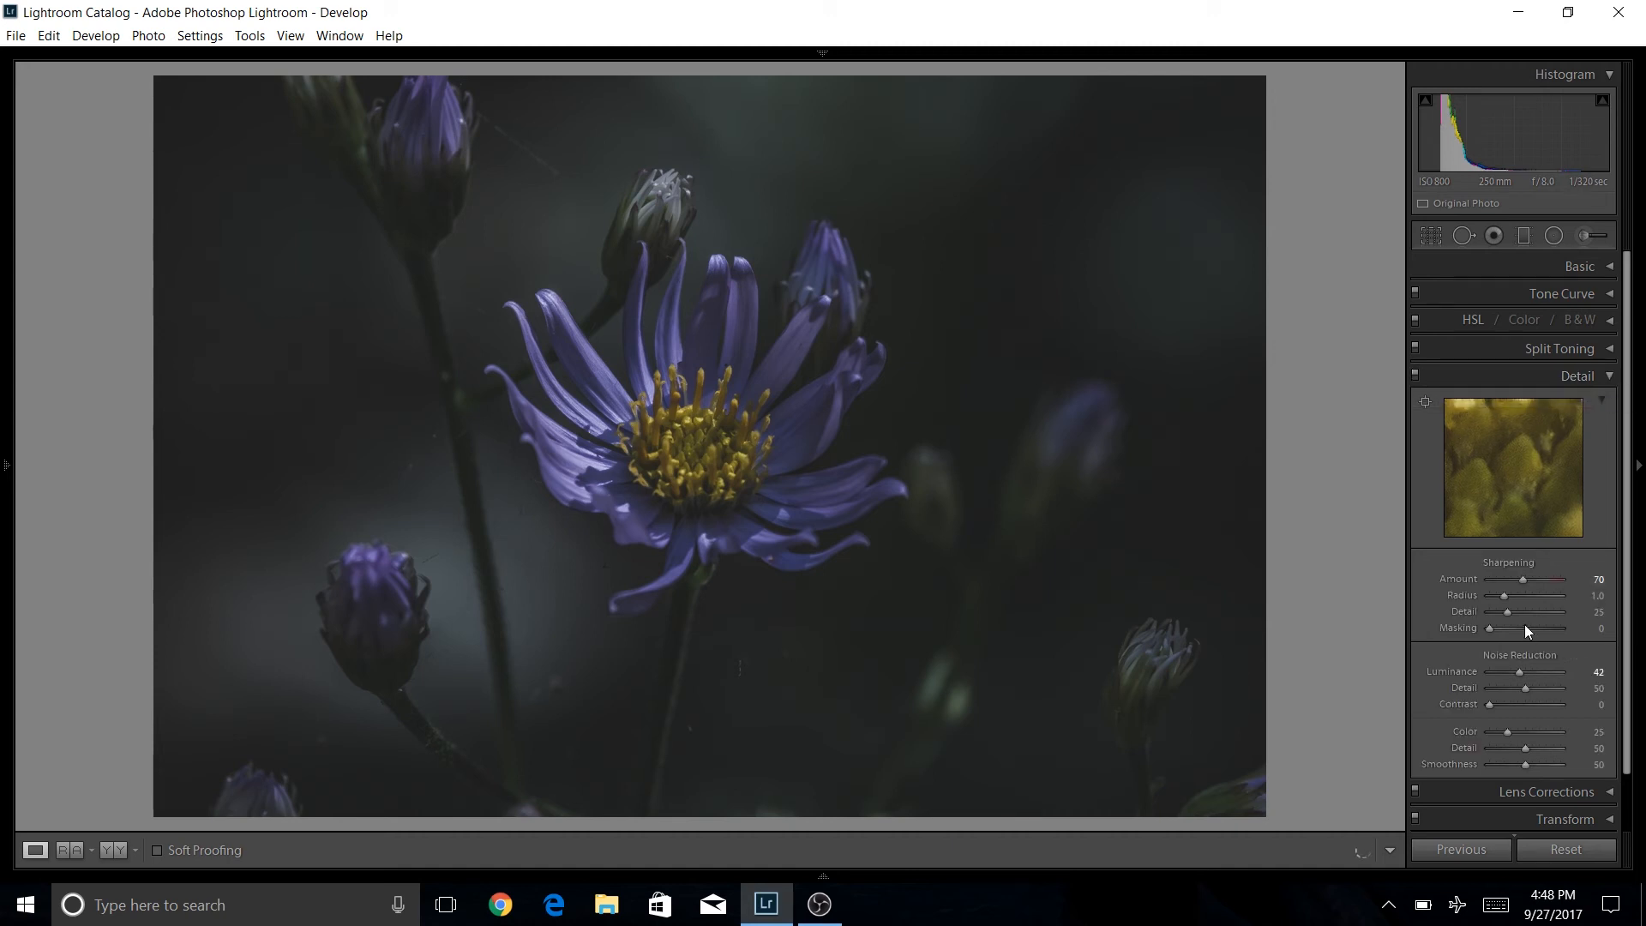
Push Luminance noise reduction to maximum, then reset it to default and collapse Detail.
left_click_drag(1517, 674, 1639, 671)
double_click(1516, 674)
left_click(1612, 376)
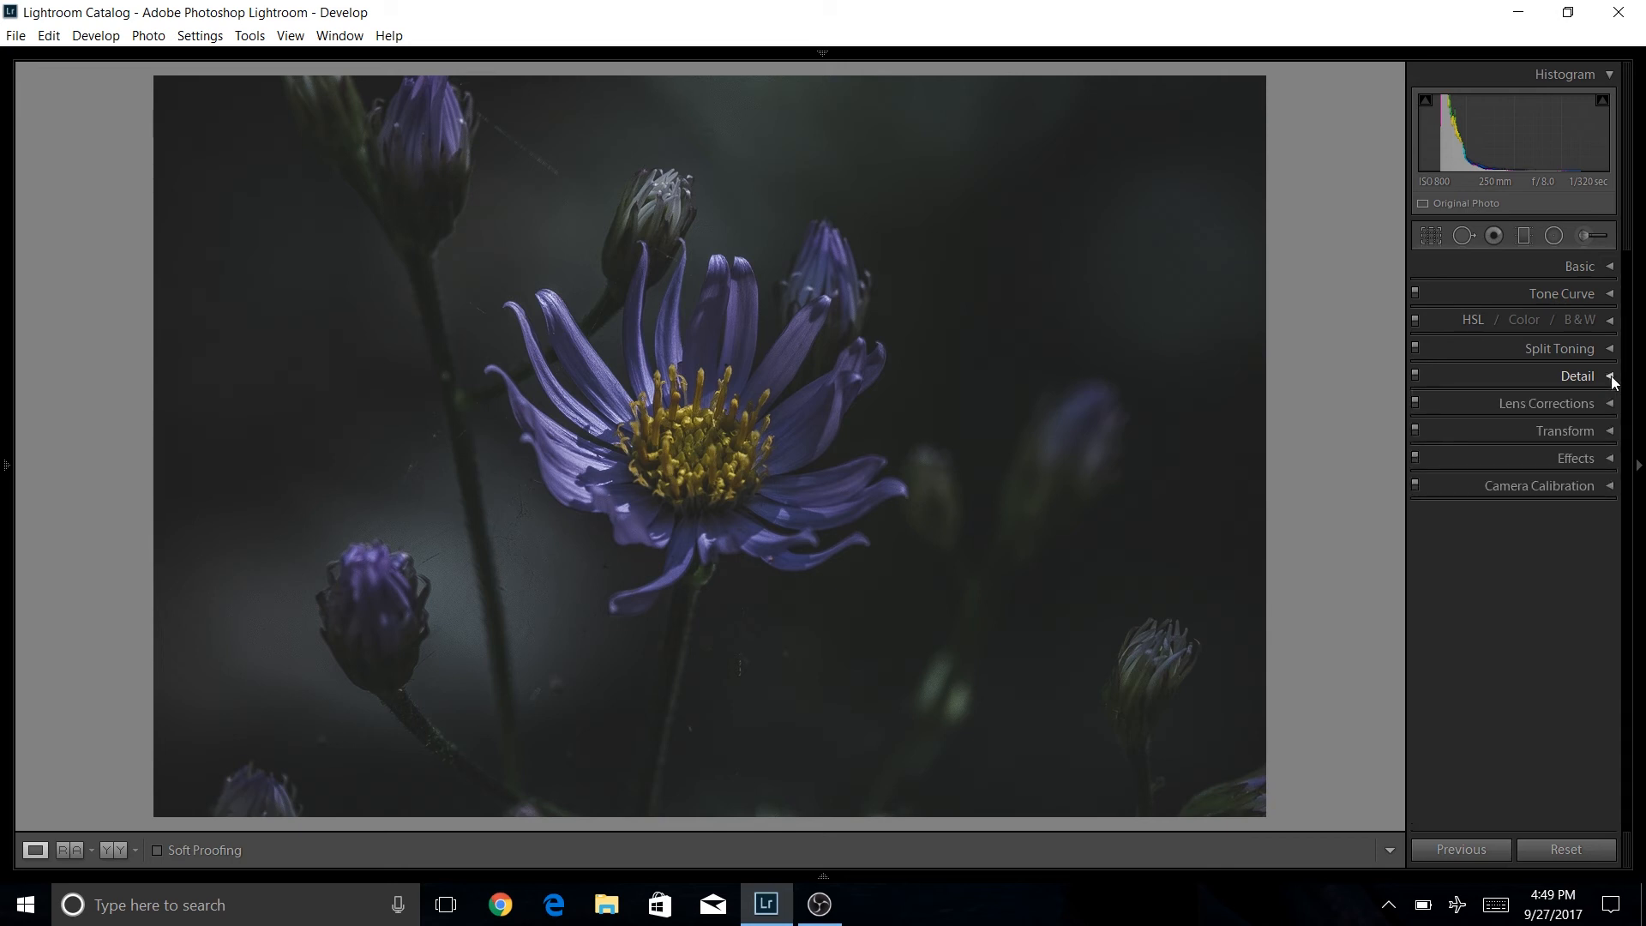
Set Dehaze Amount to +36 and post-crop vignette Amount to -17 in Effects.
left_click(1612, 461)
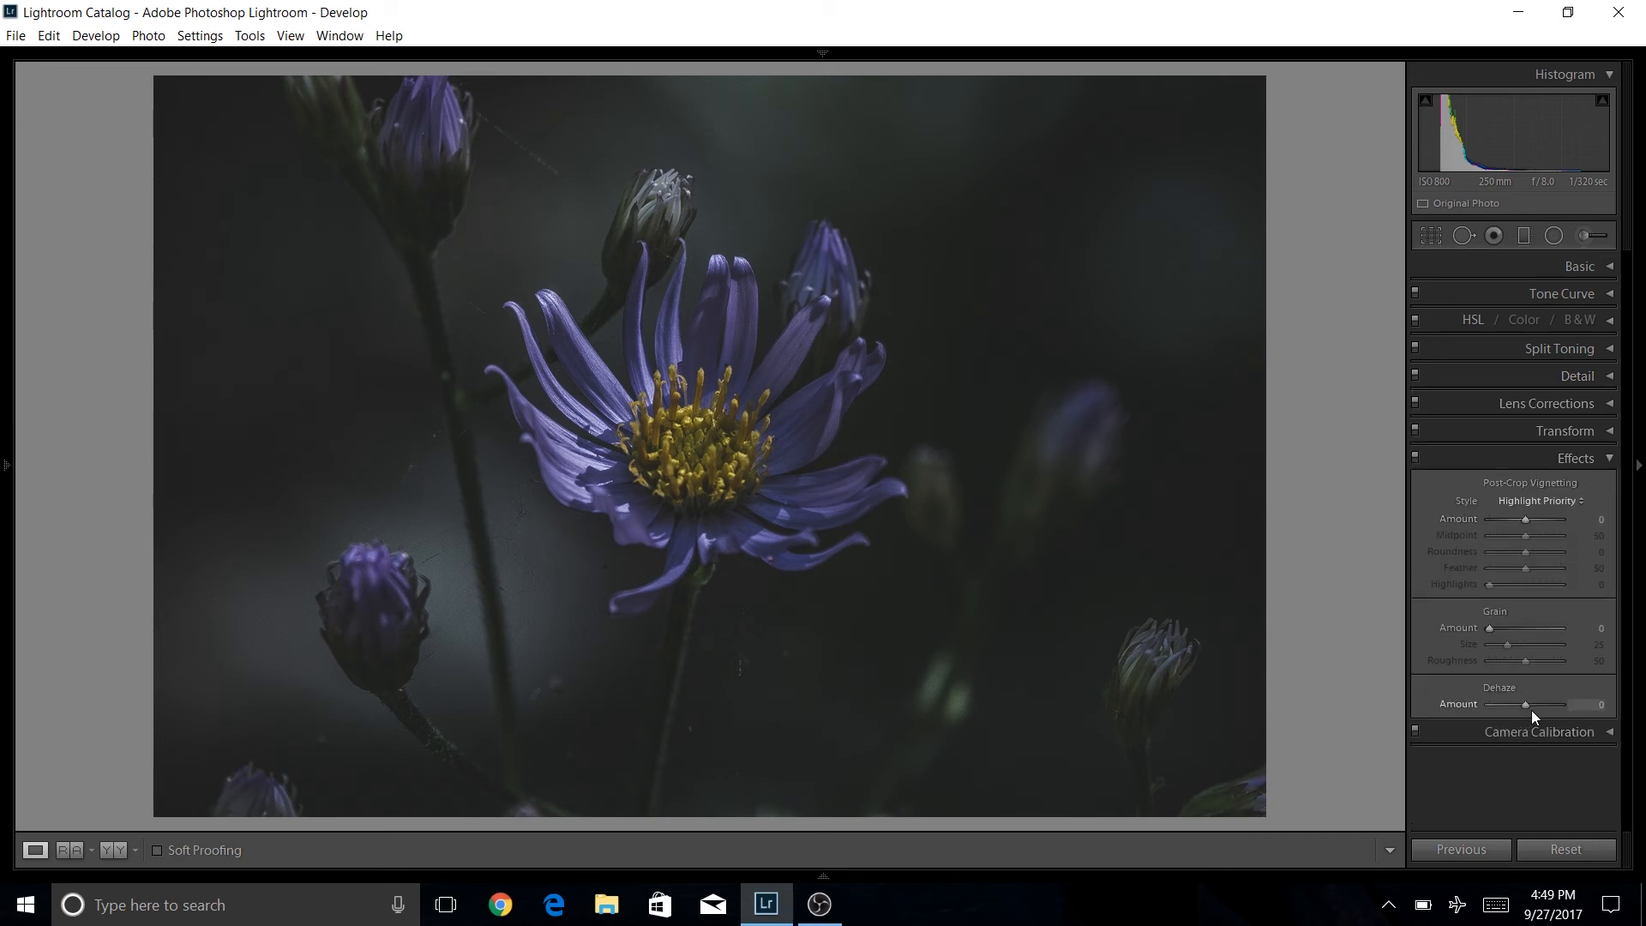
left_click_drag(1526, 706, 1591, 703)
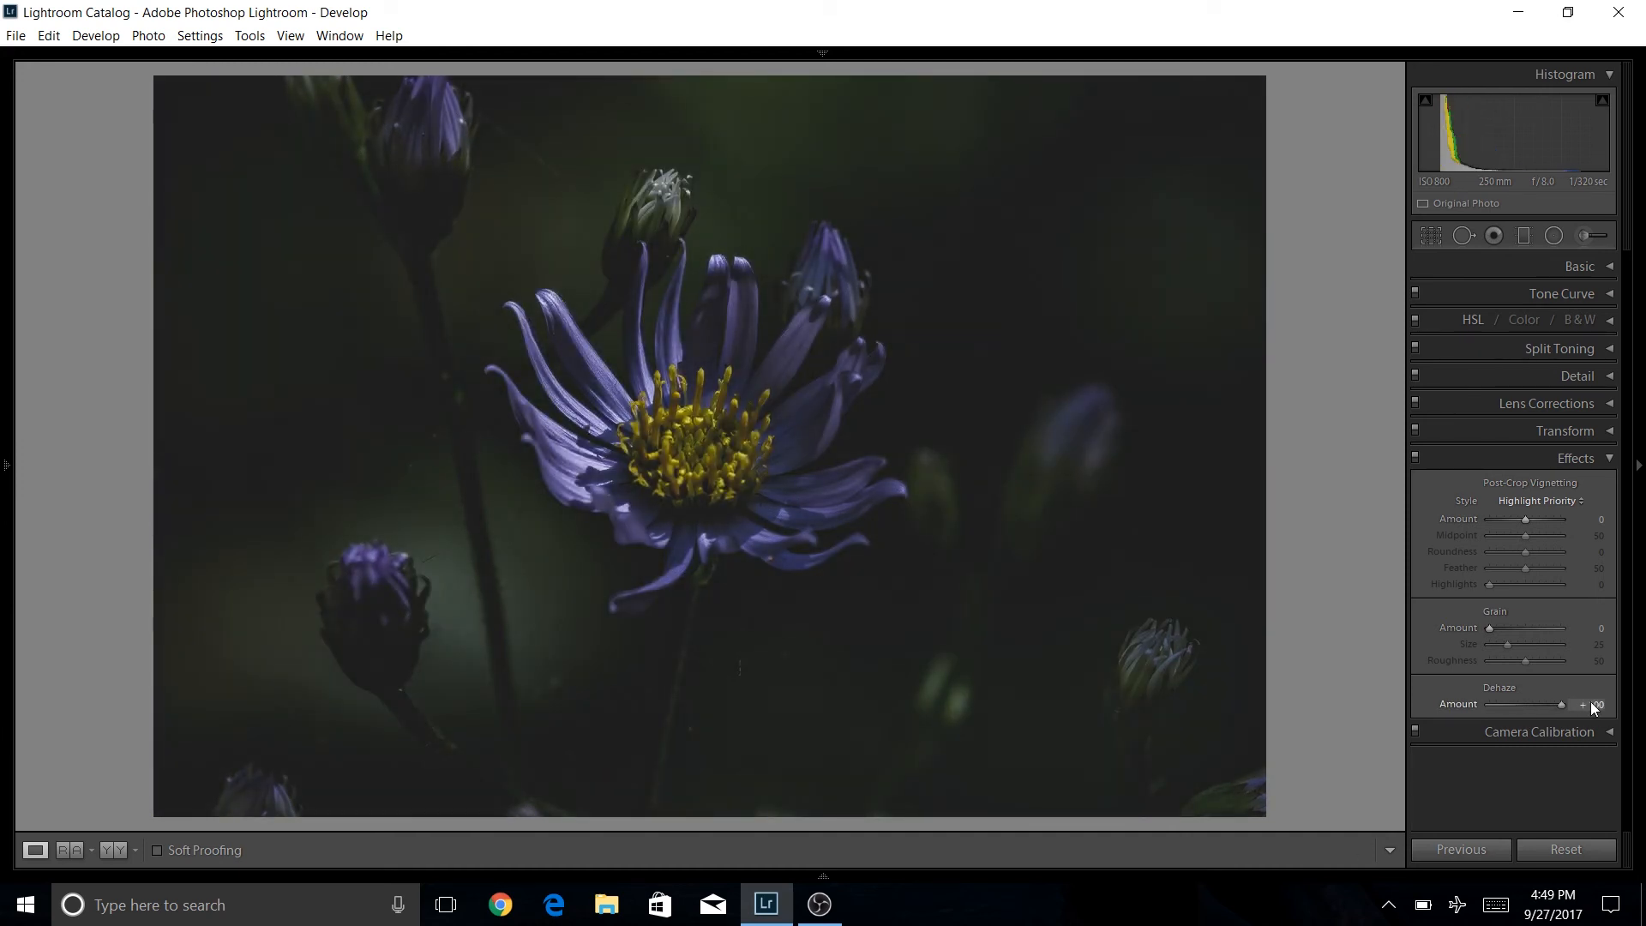
double_click(1561, 703)
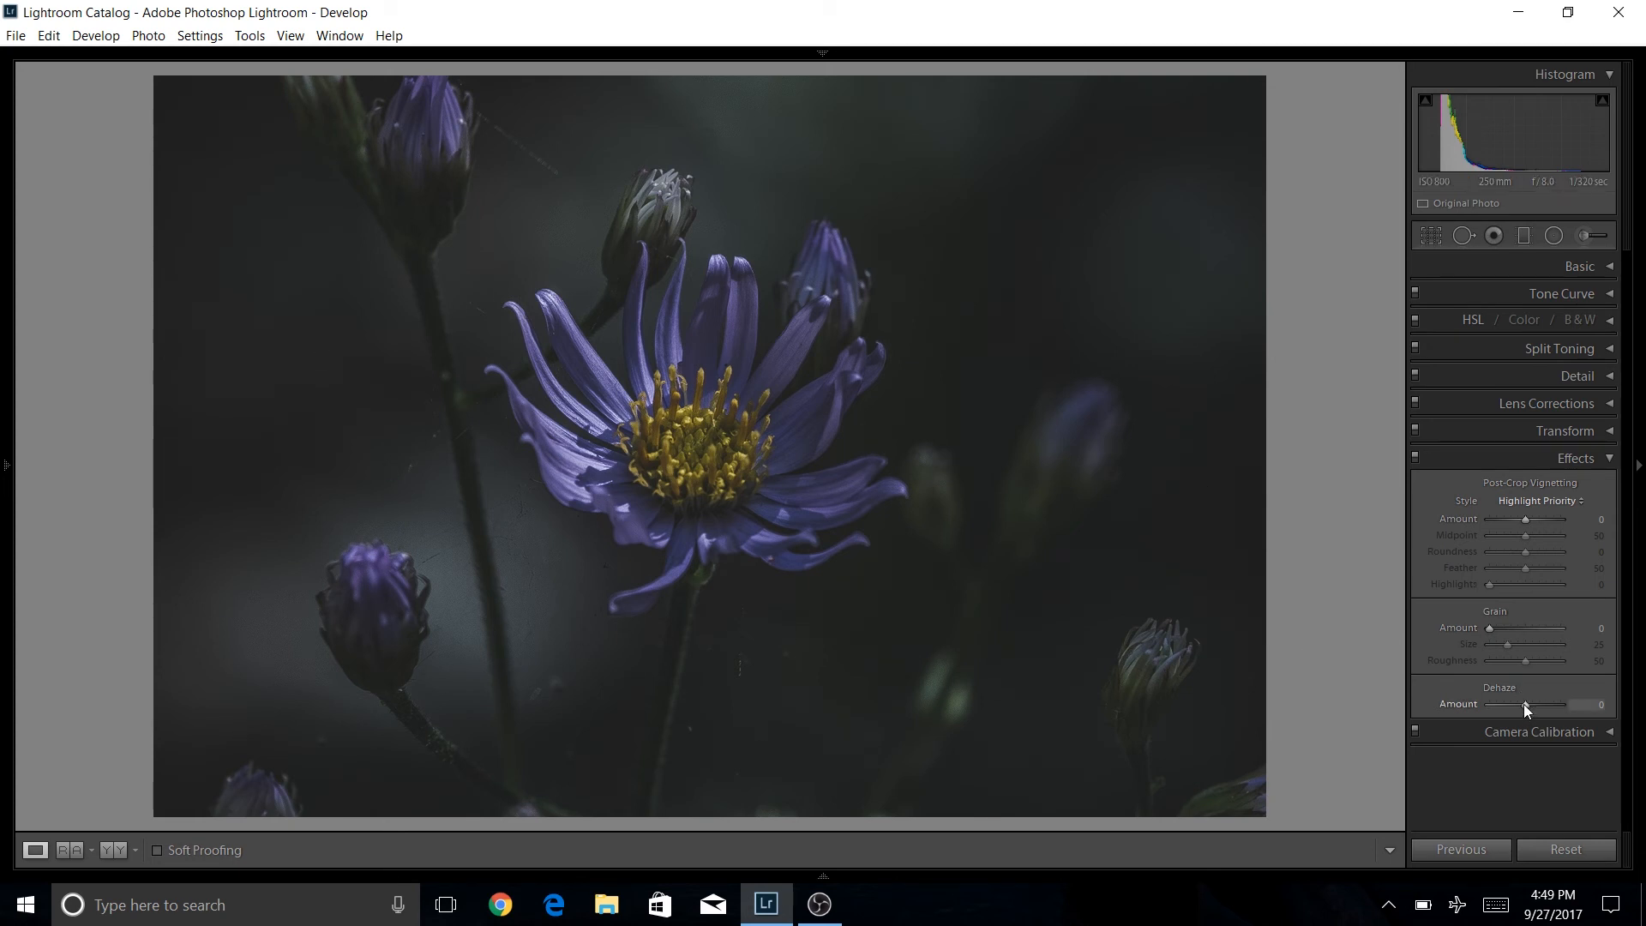
left_click_drag(1530, 702, 1540, 695)
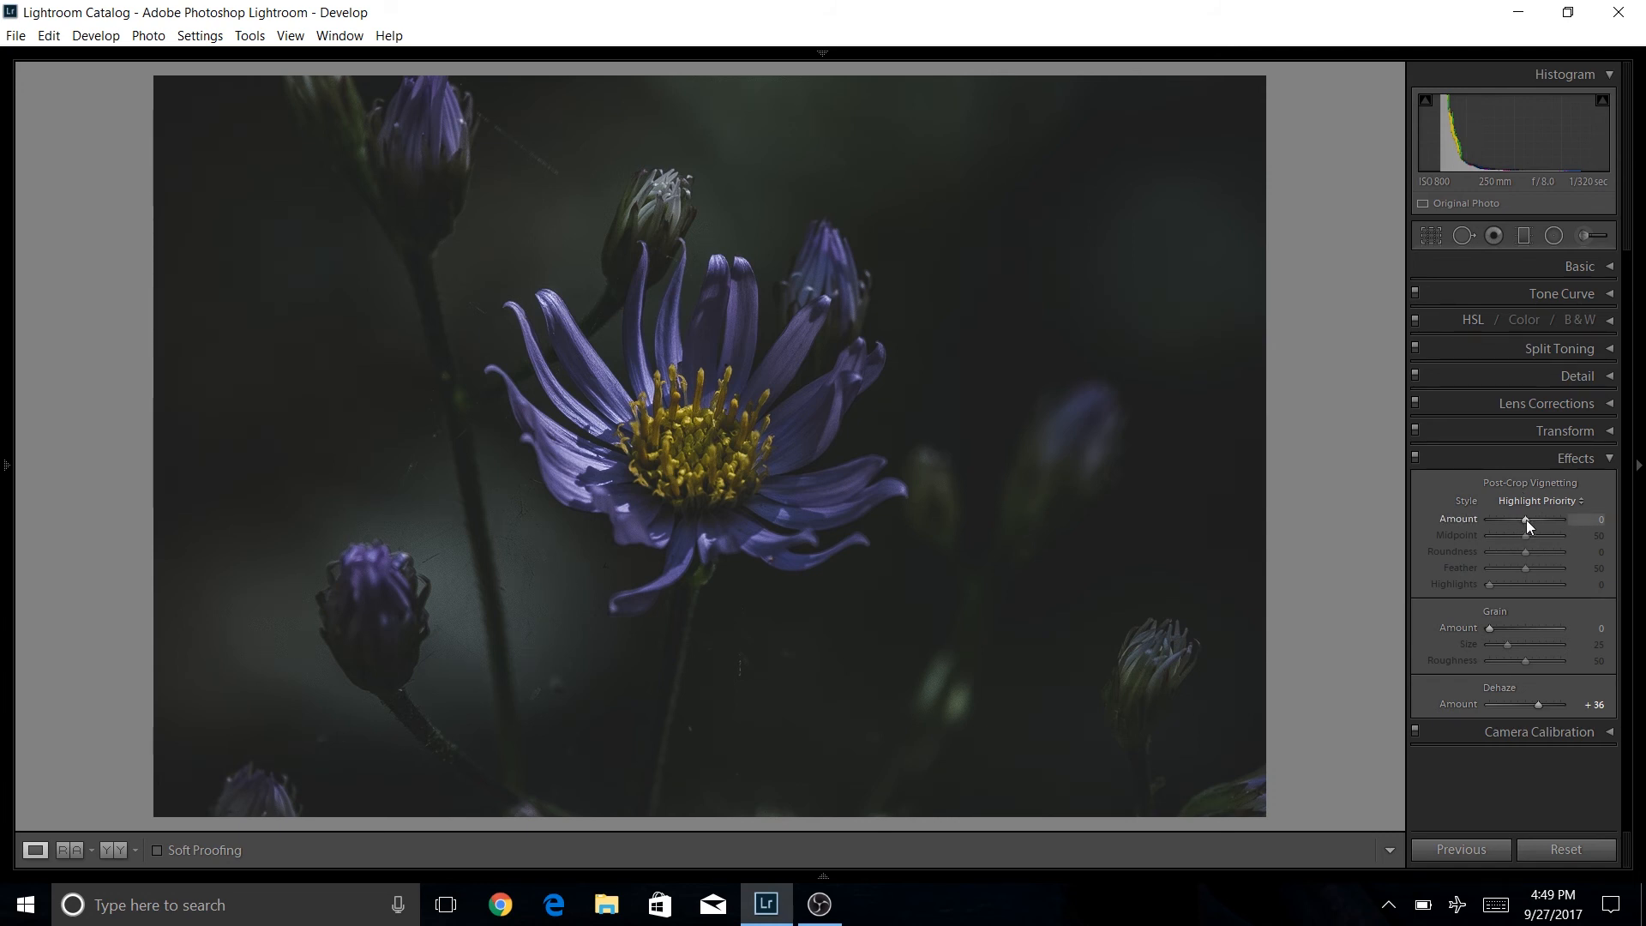
left_click_drag(1526, 520, 1521, 519)
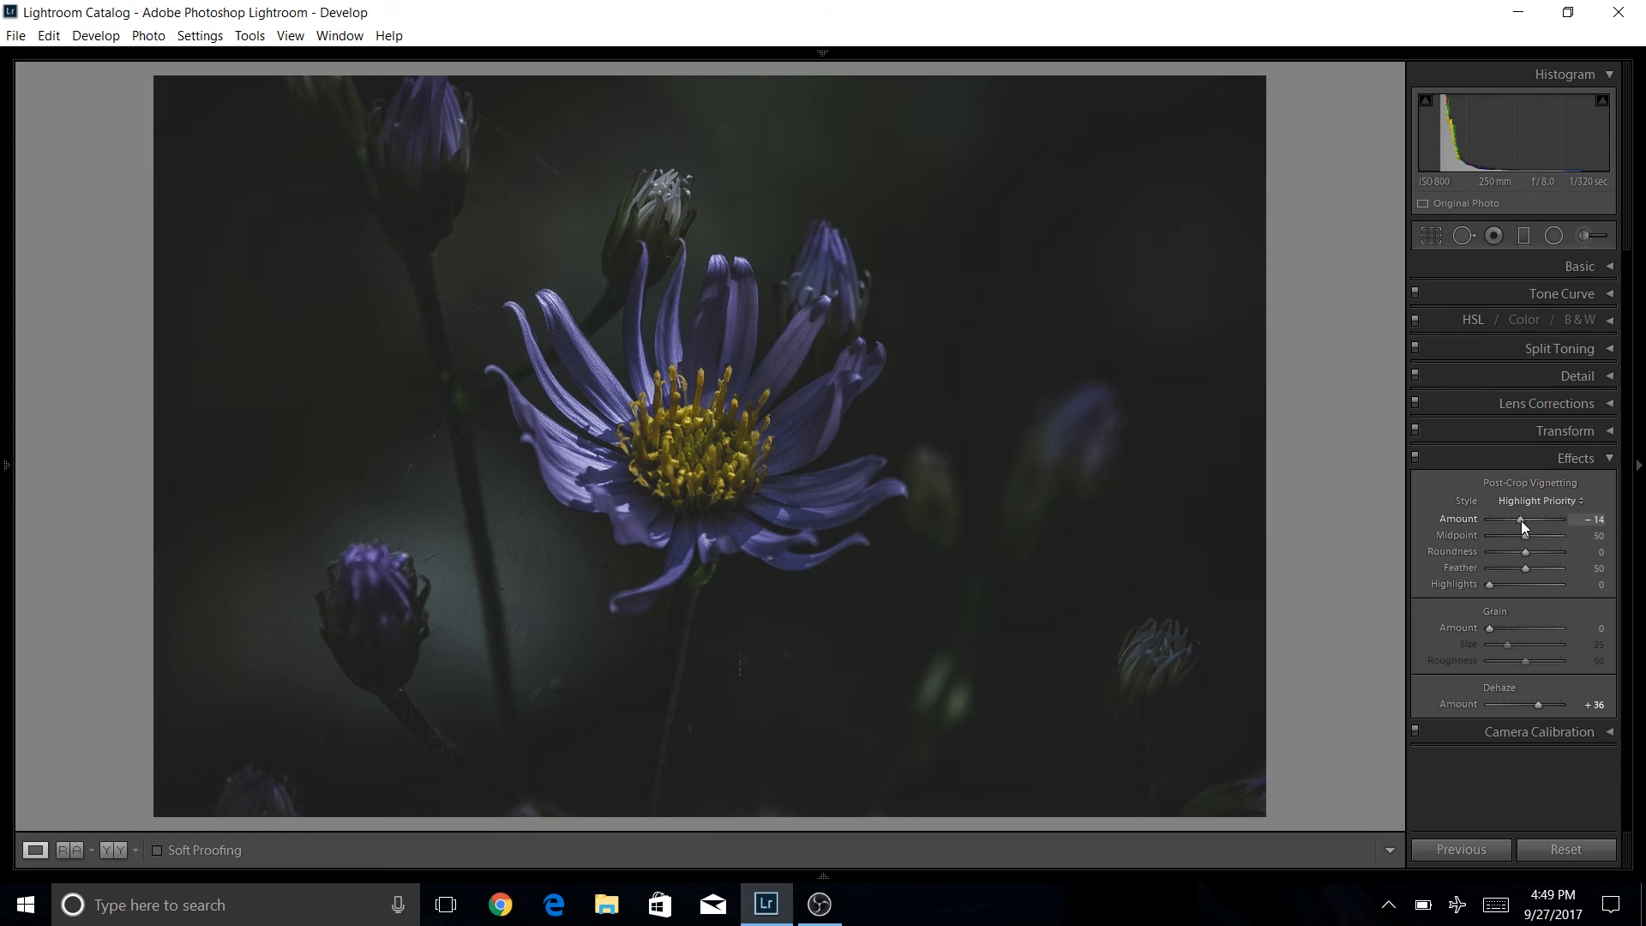
left_click_drag(1521, 521, 1519, 522)
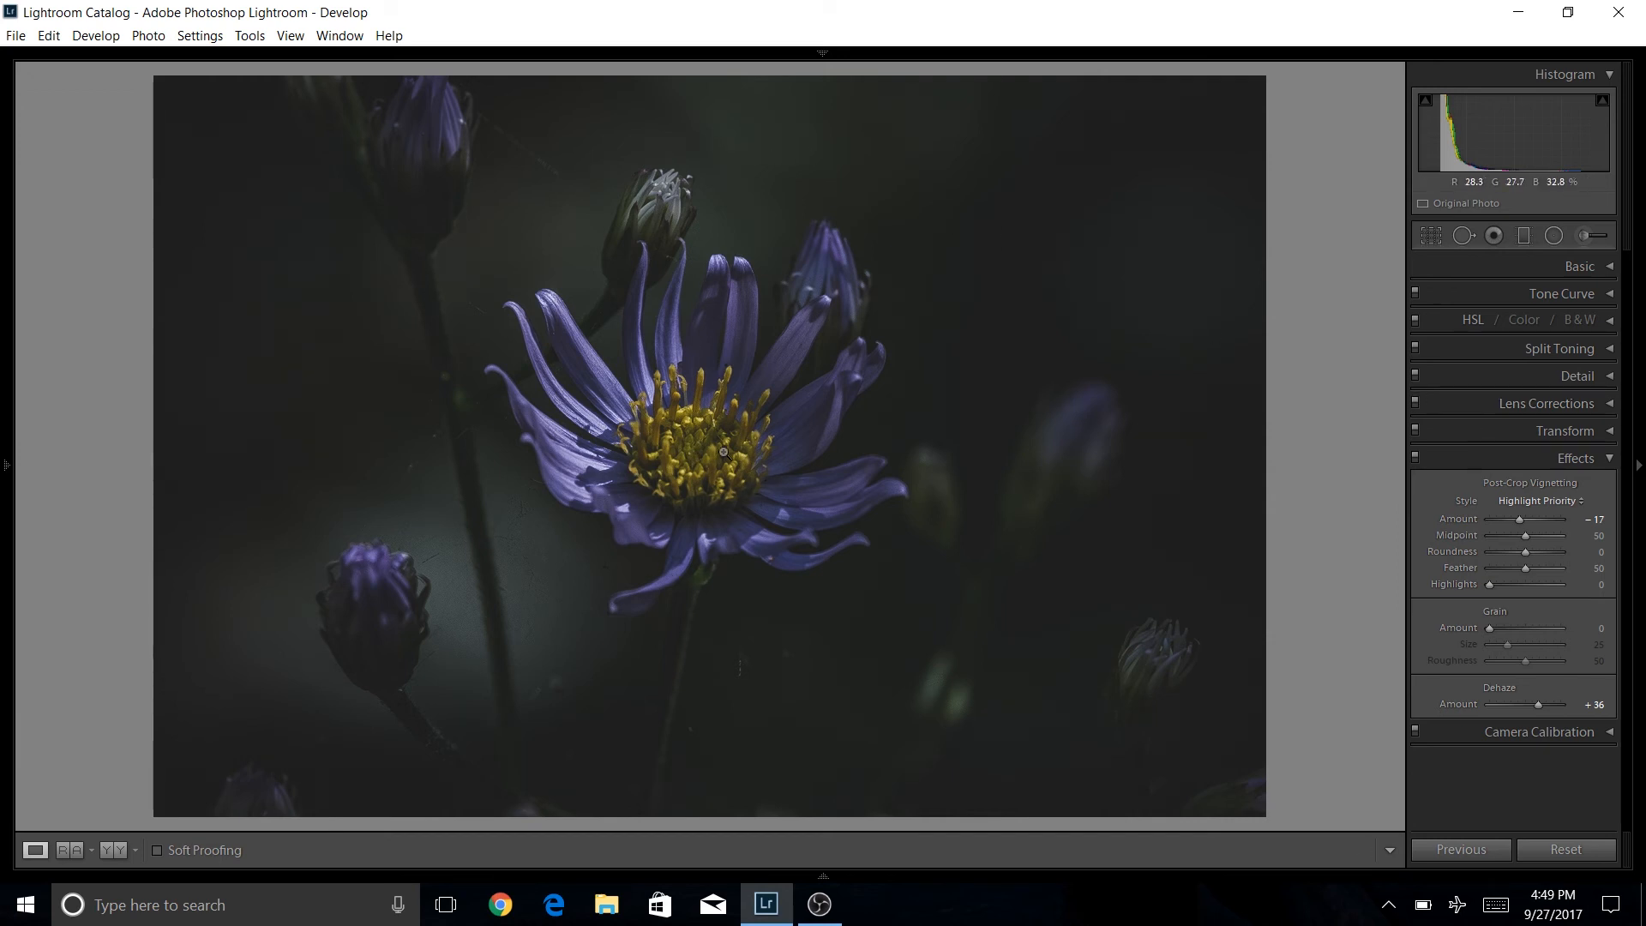
Lower Yellow luminance to -18 and collapse the HSL panel.
left_click(1611, 323)
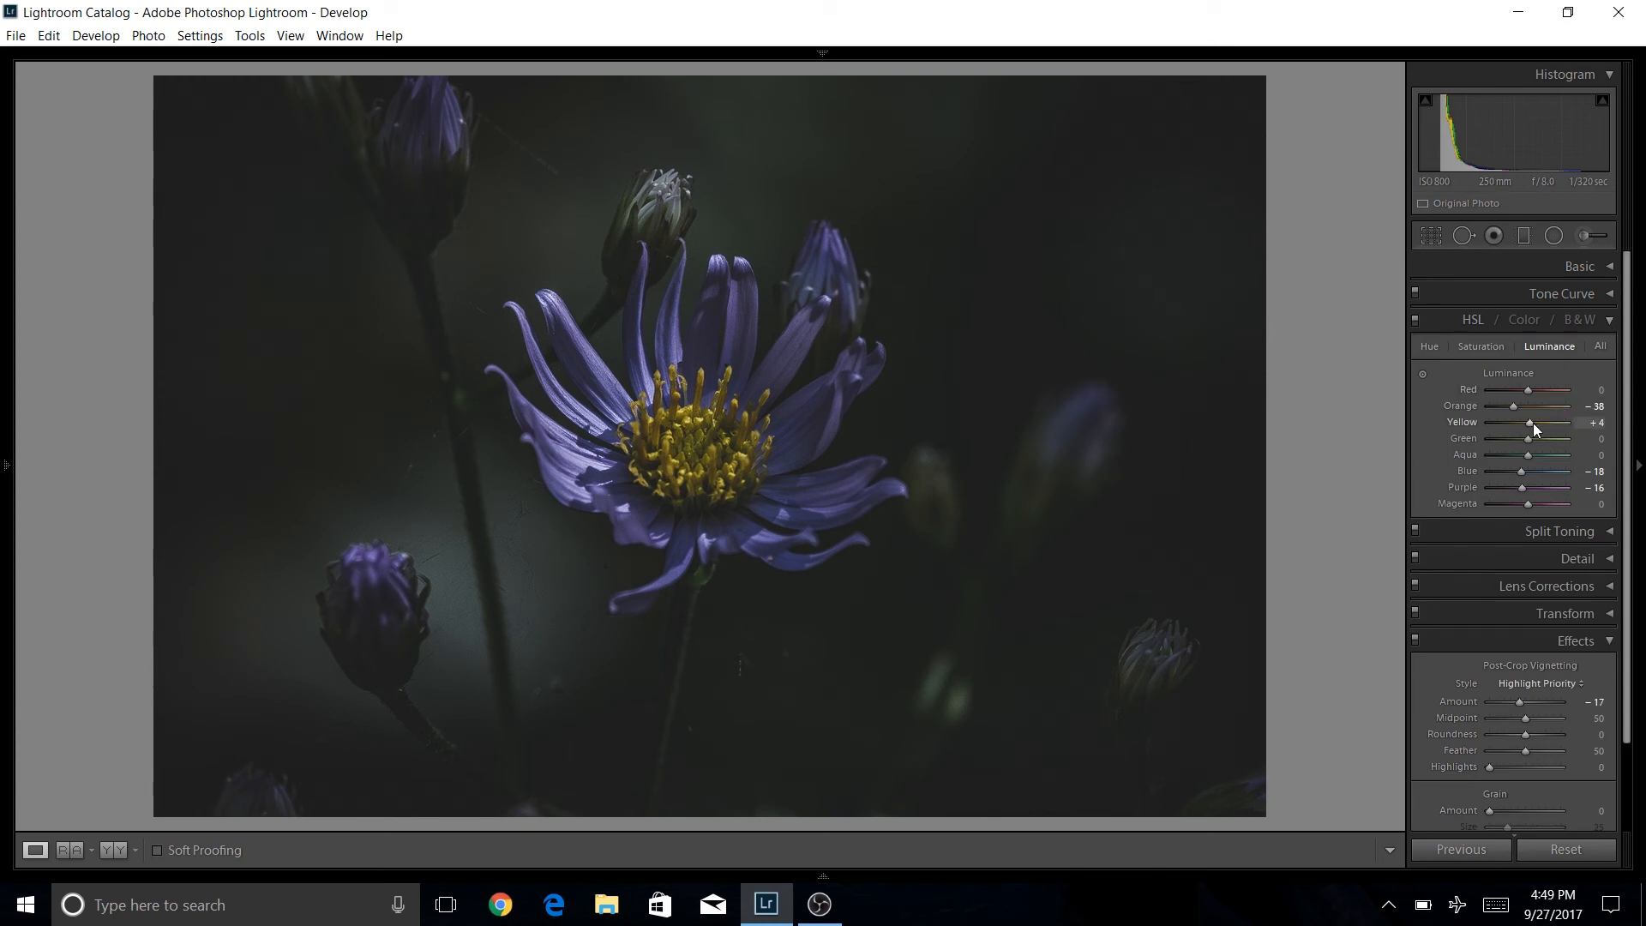
left_click_drag(1530, 424, 1526, 424)
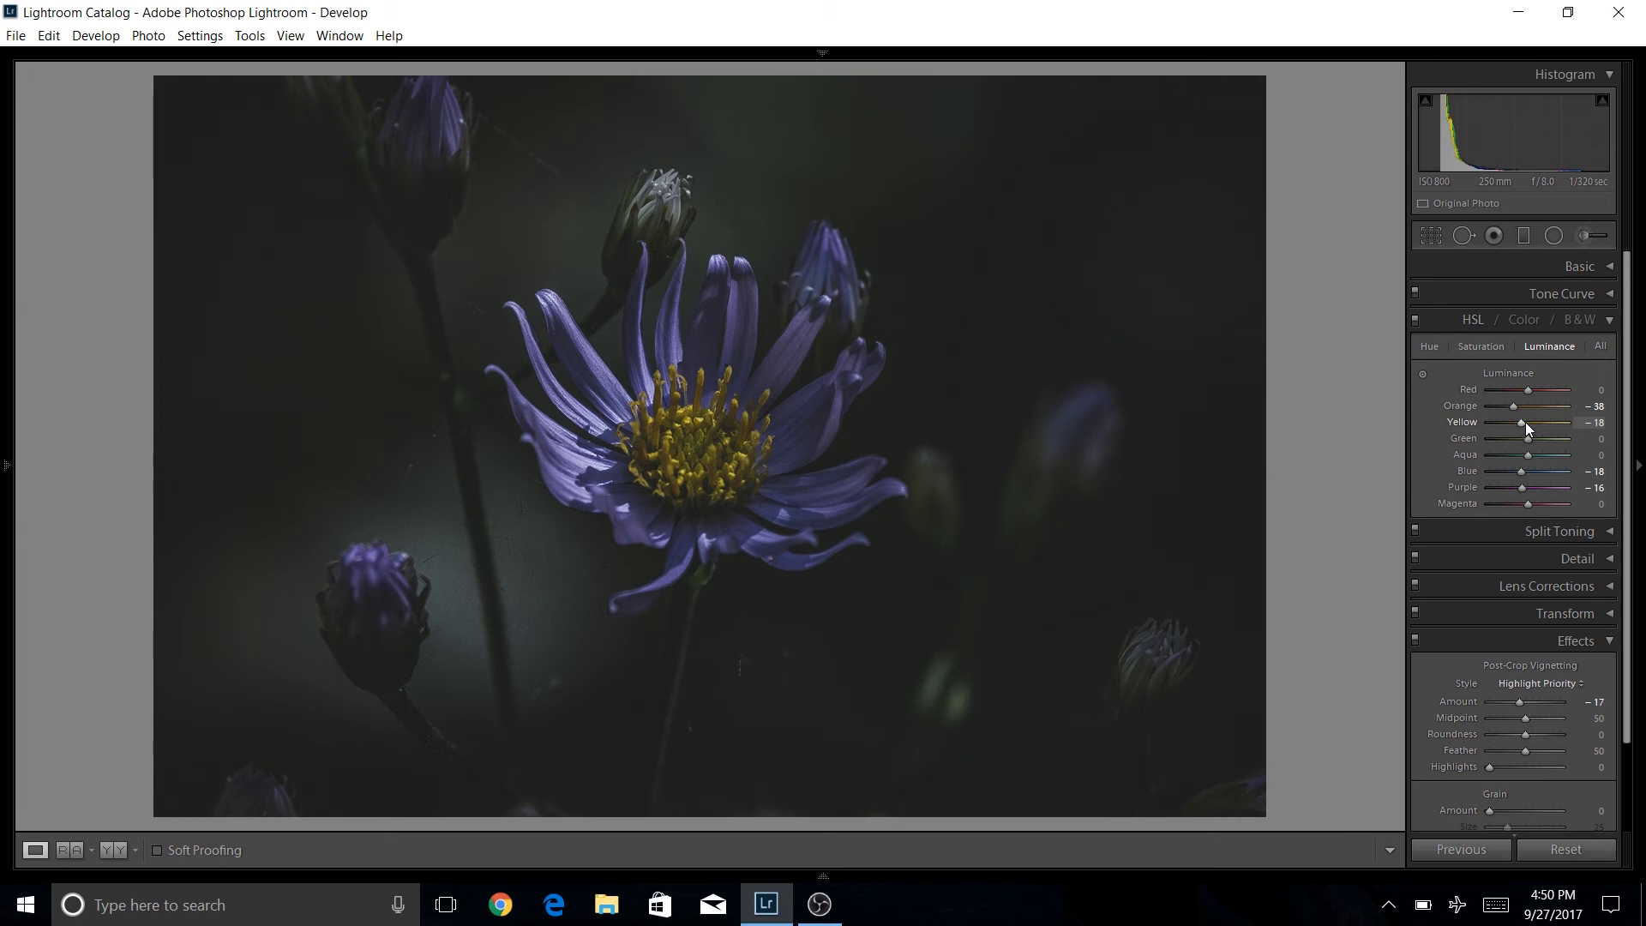
left_click(1602, 321)
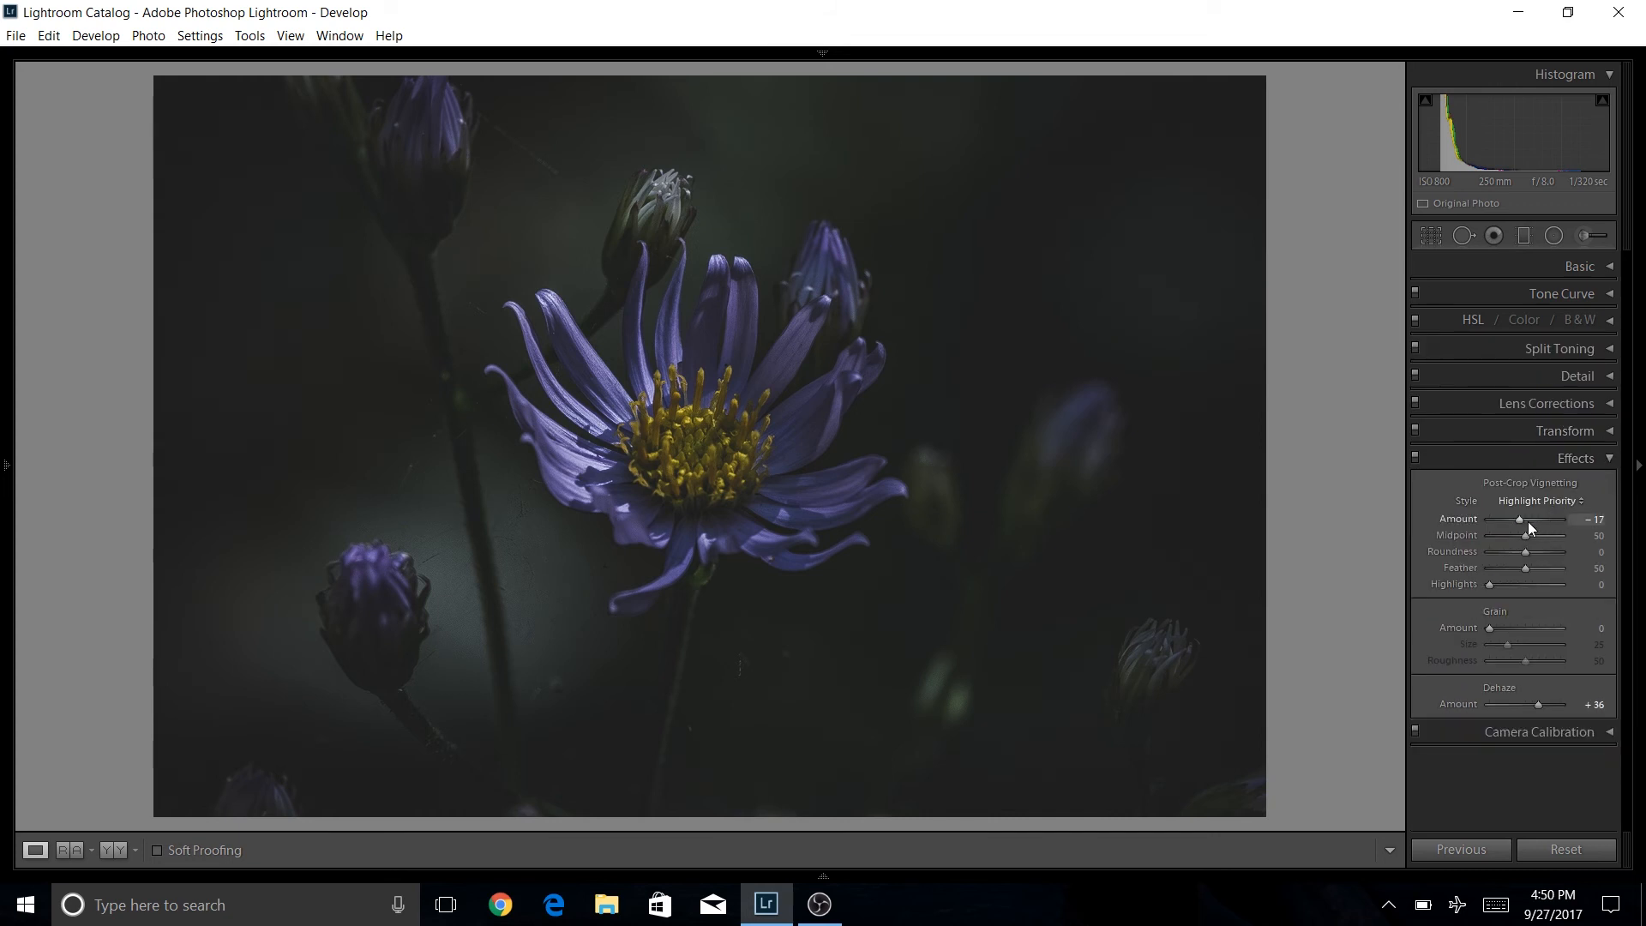
left_click_drag(1518, 568, 1465, 584)
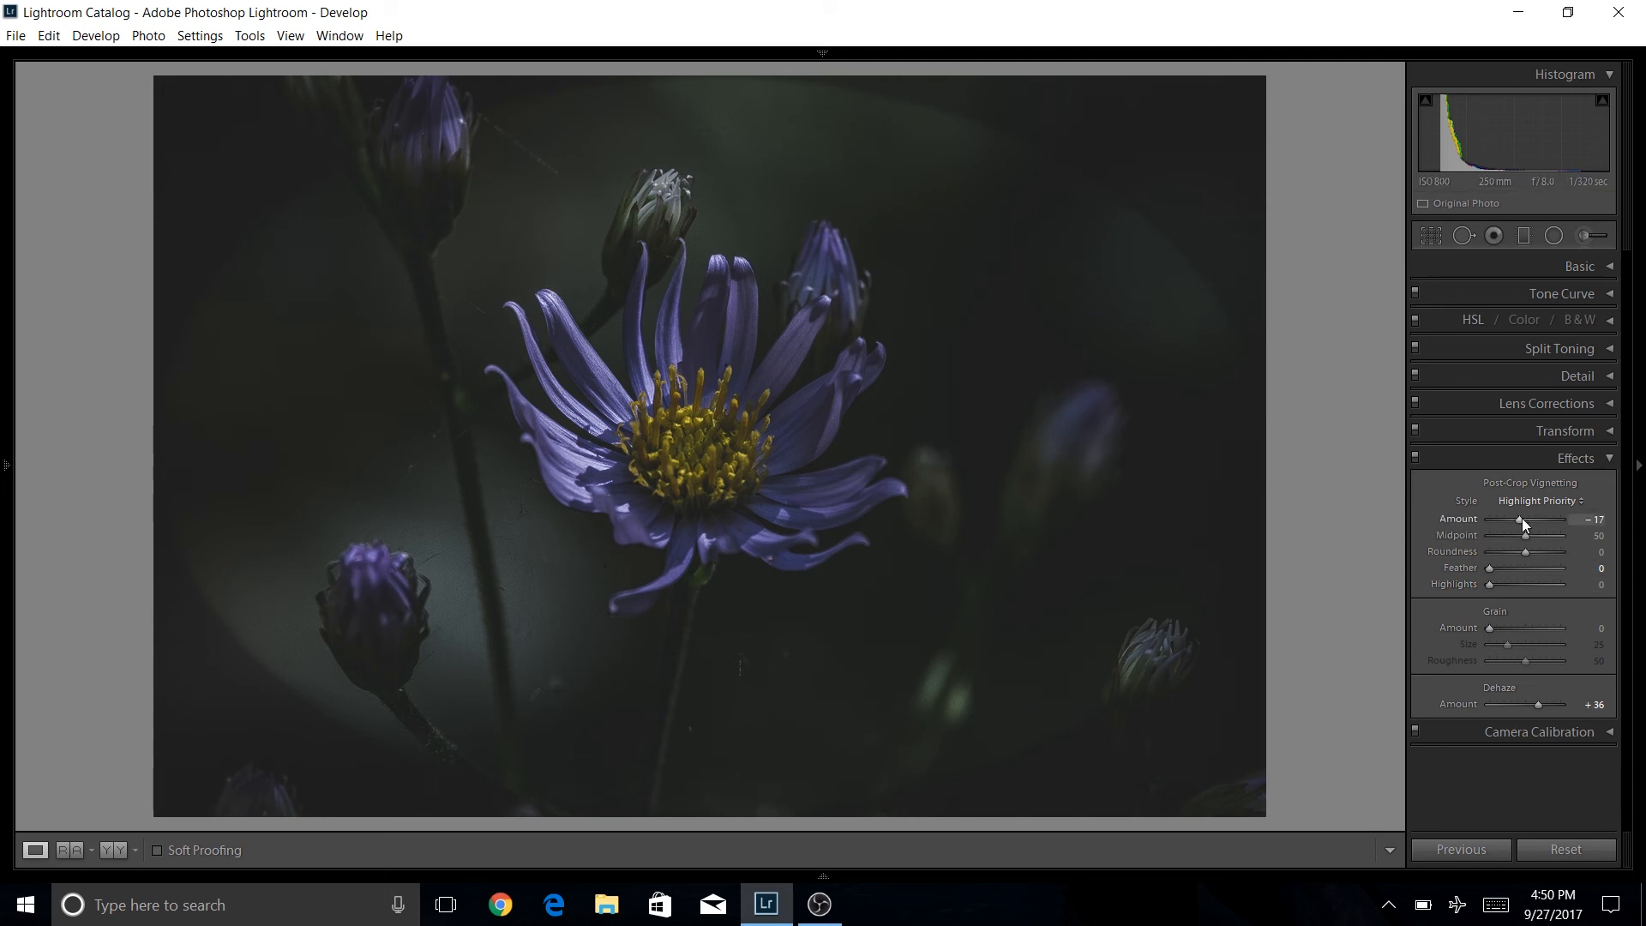
left_click_drag(1524, 519, 1545, 519)
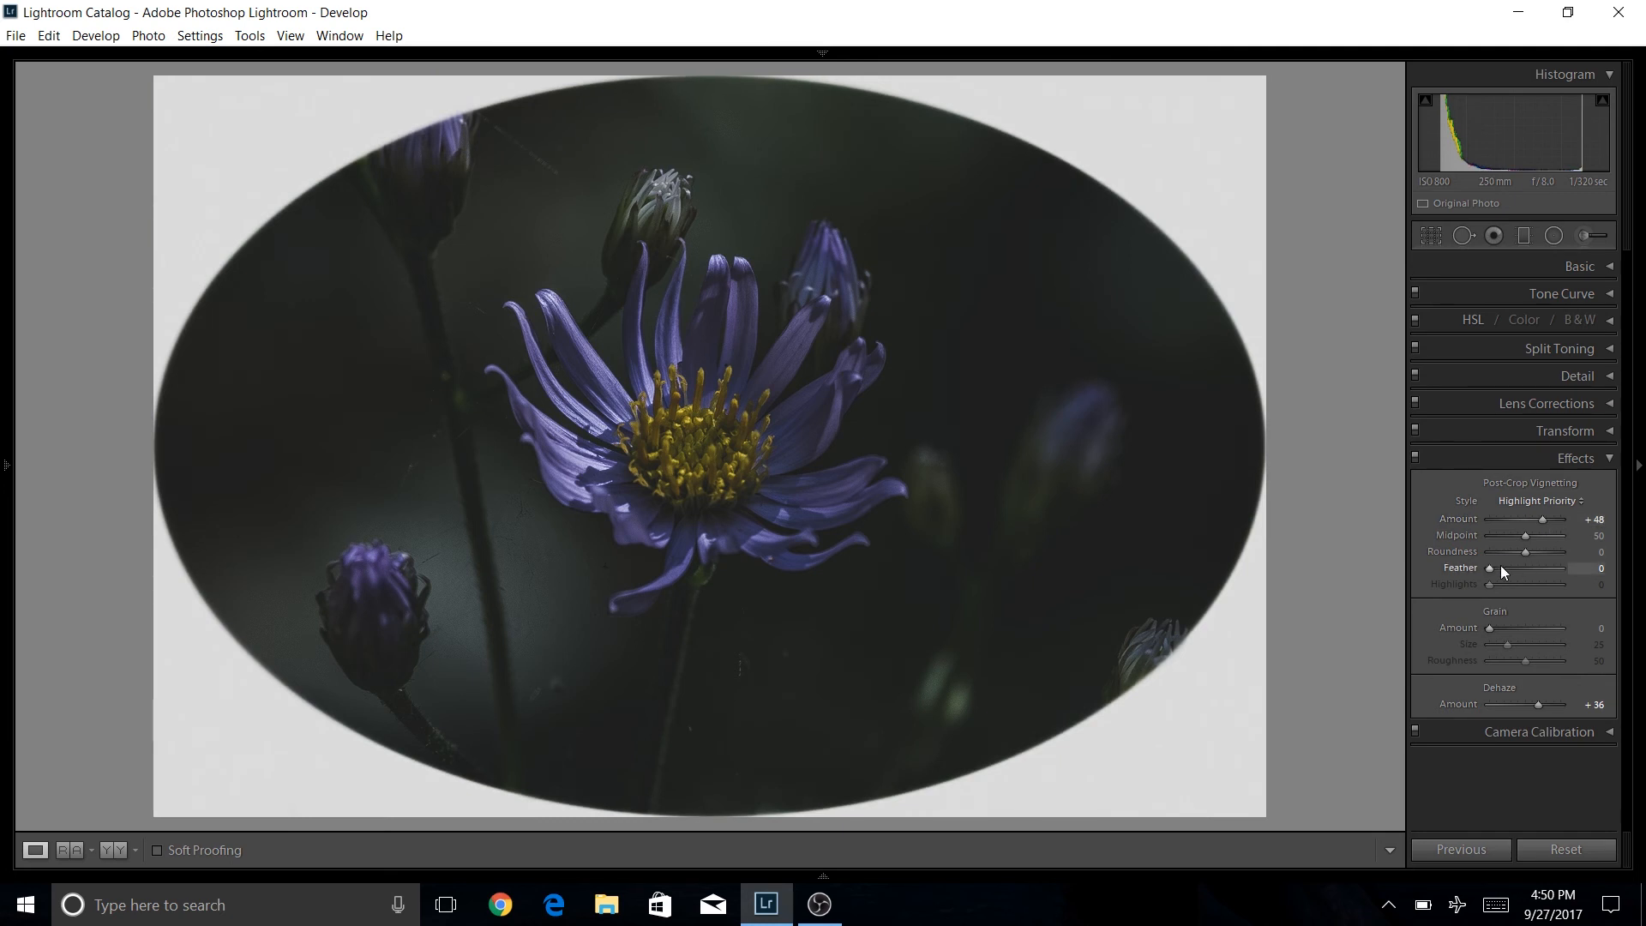
left_click_drag(1490, 569, 1542, 569)
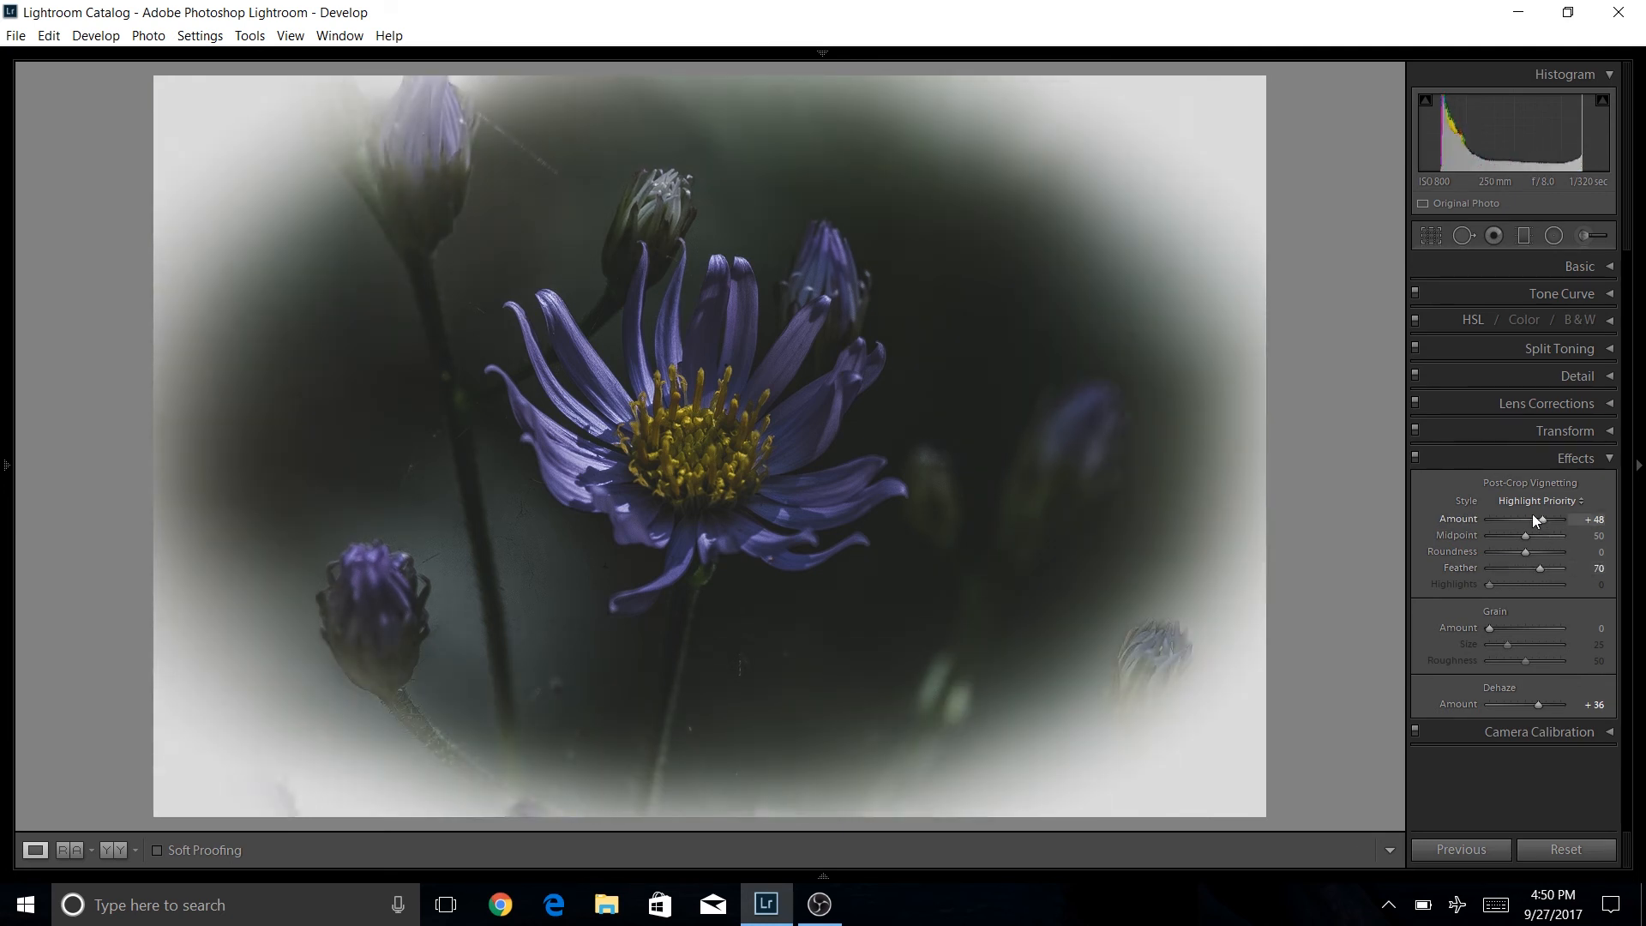
double_click(1545, 567)
double_click(1541, 521)
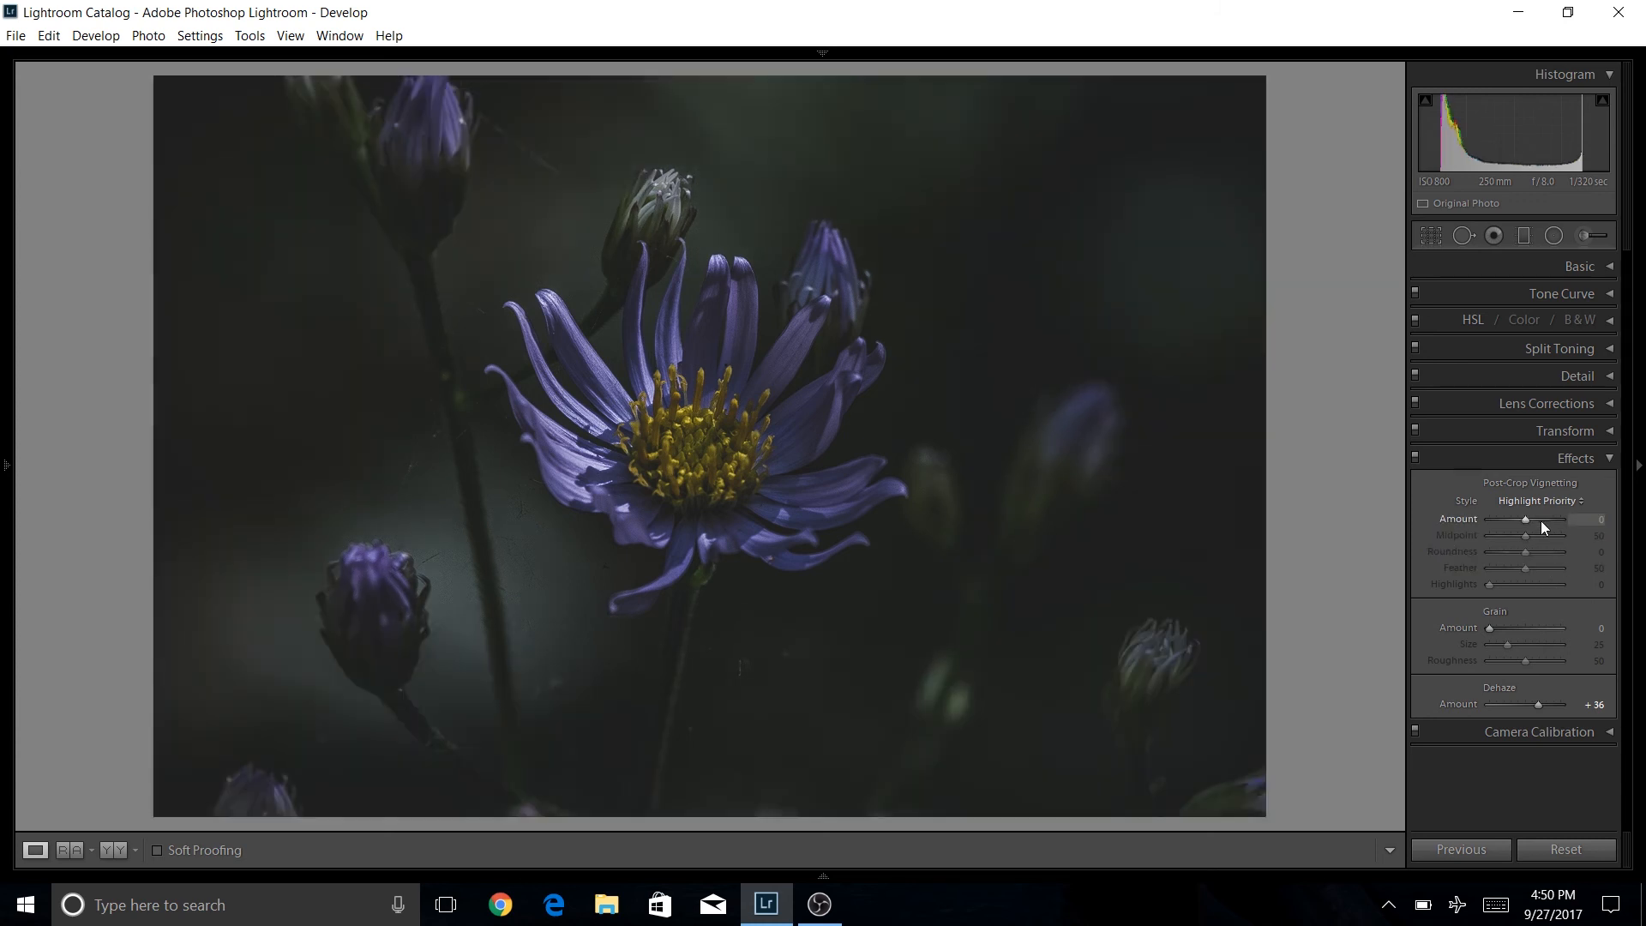
Set the post-crop vignette Amount to -21 and Feather to 100.
left_click_drag(1525, 521, 1572, 573)
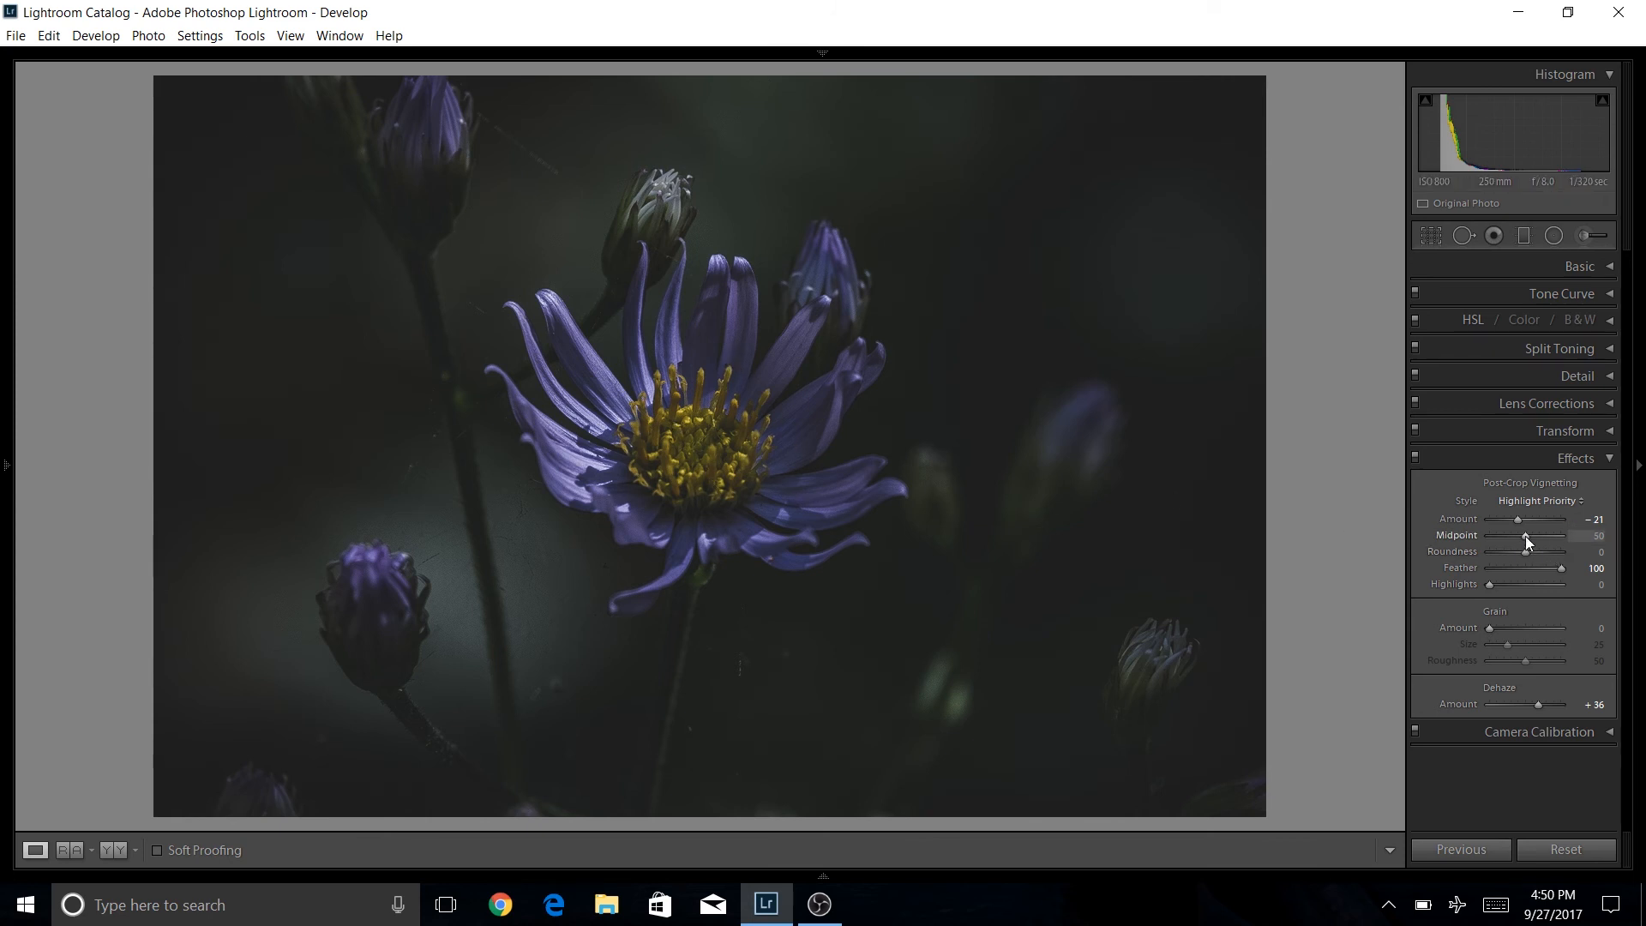
Set the post-crop vignette Midpoint to 38 and Amount to -29, then collapse the Effects panel.
left_click_drag(1525, 537, 1523, 537)
left_click_drag(1517, 540, 1516, 541)
left_click_drag(1519, 524, 1517, 524)
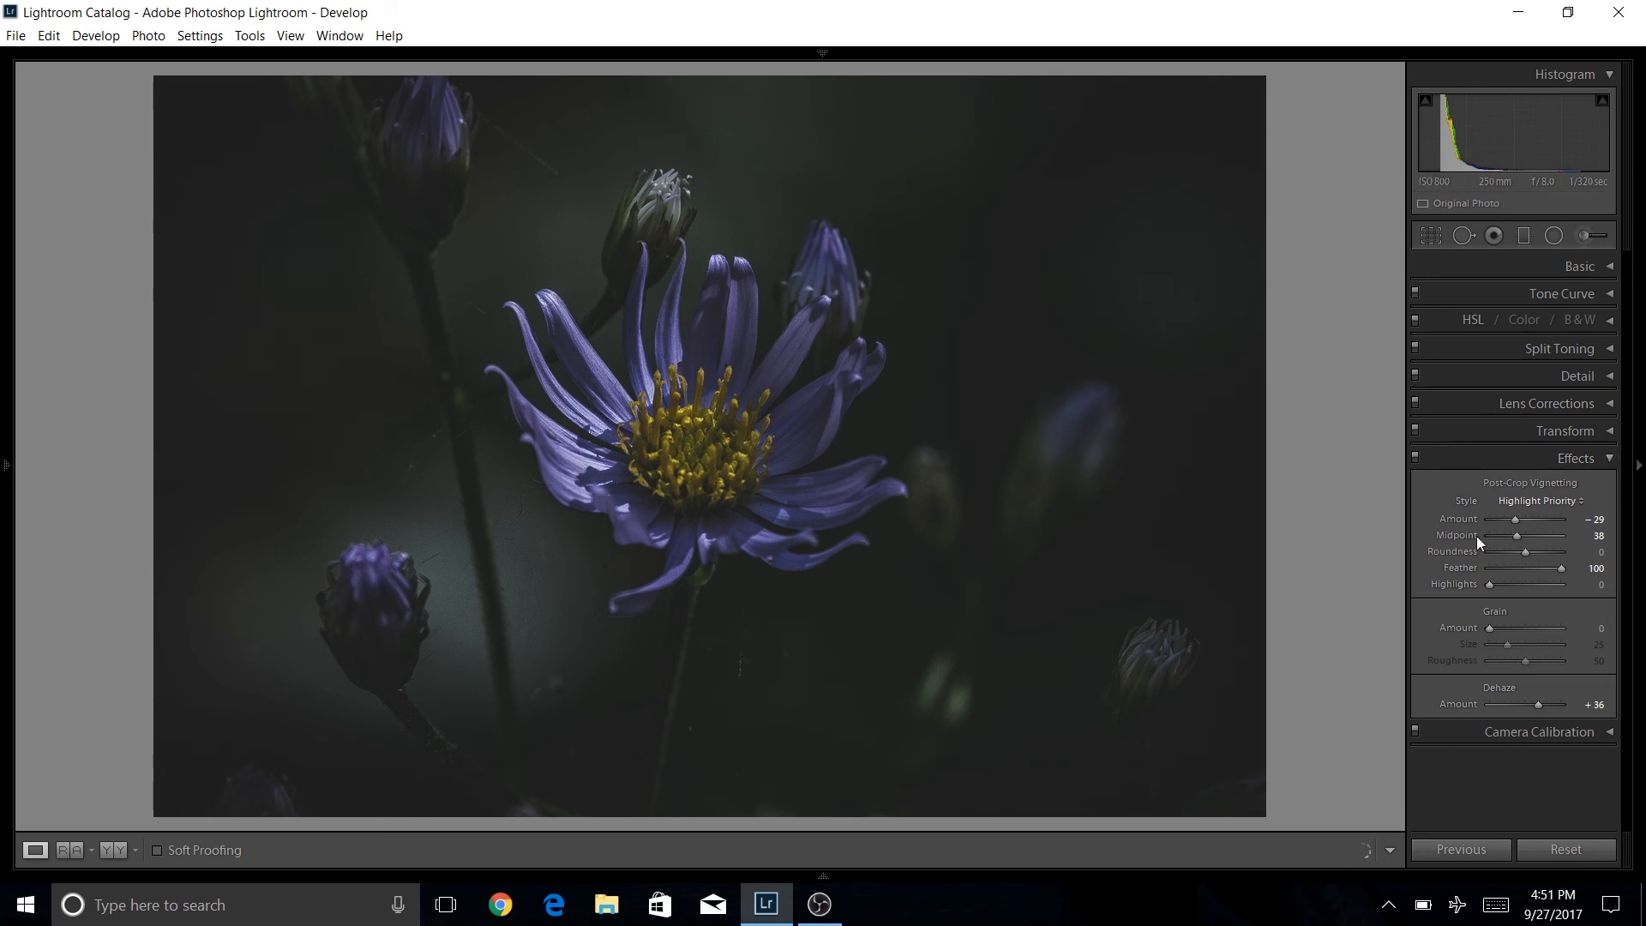
left_click(1610, 460)
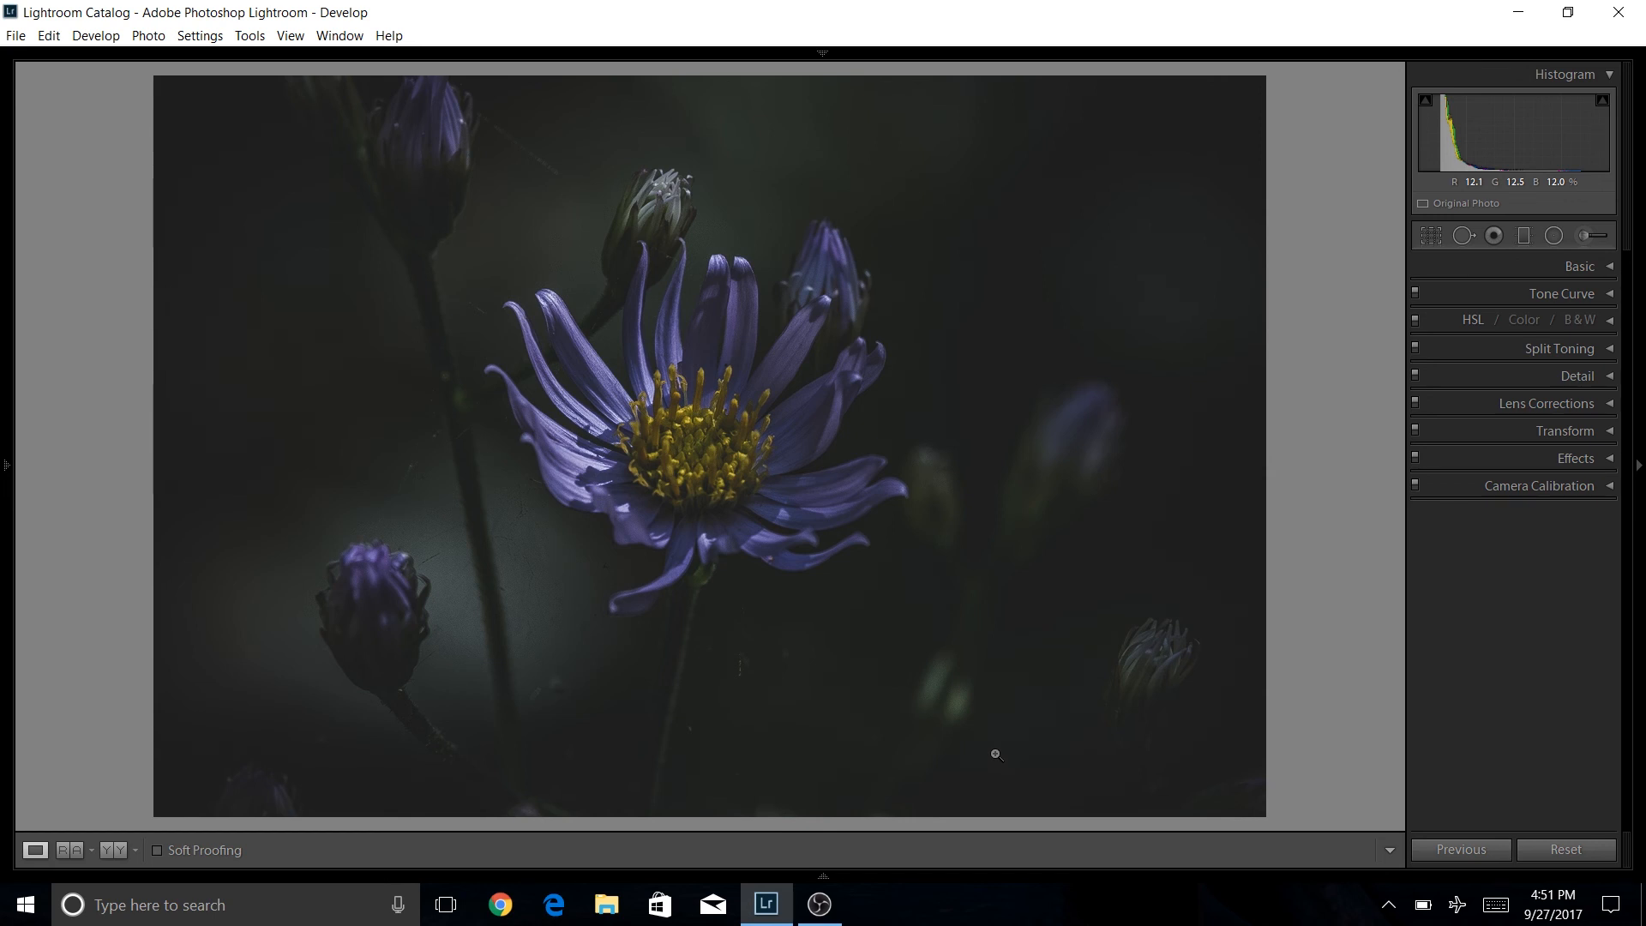
Switch back and forth between neighbouring photos to compare the edited version.
key("Right")
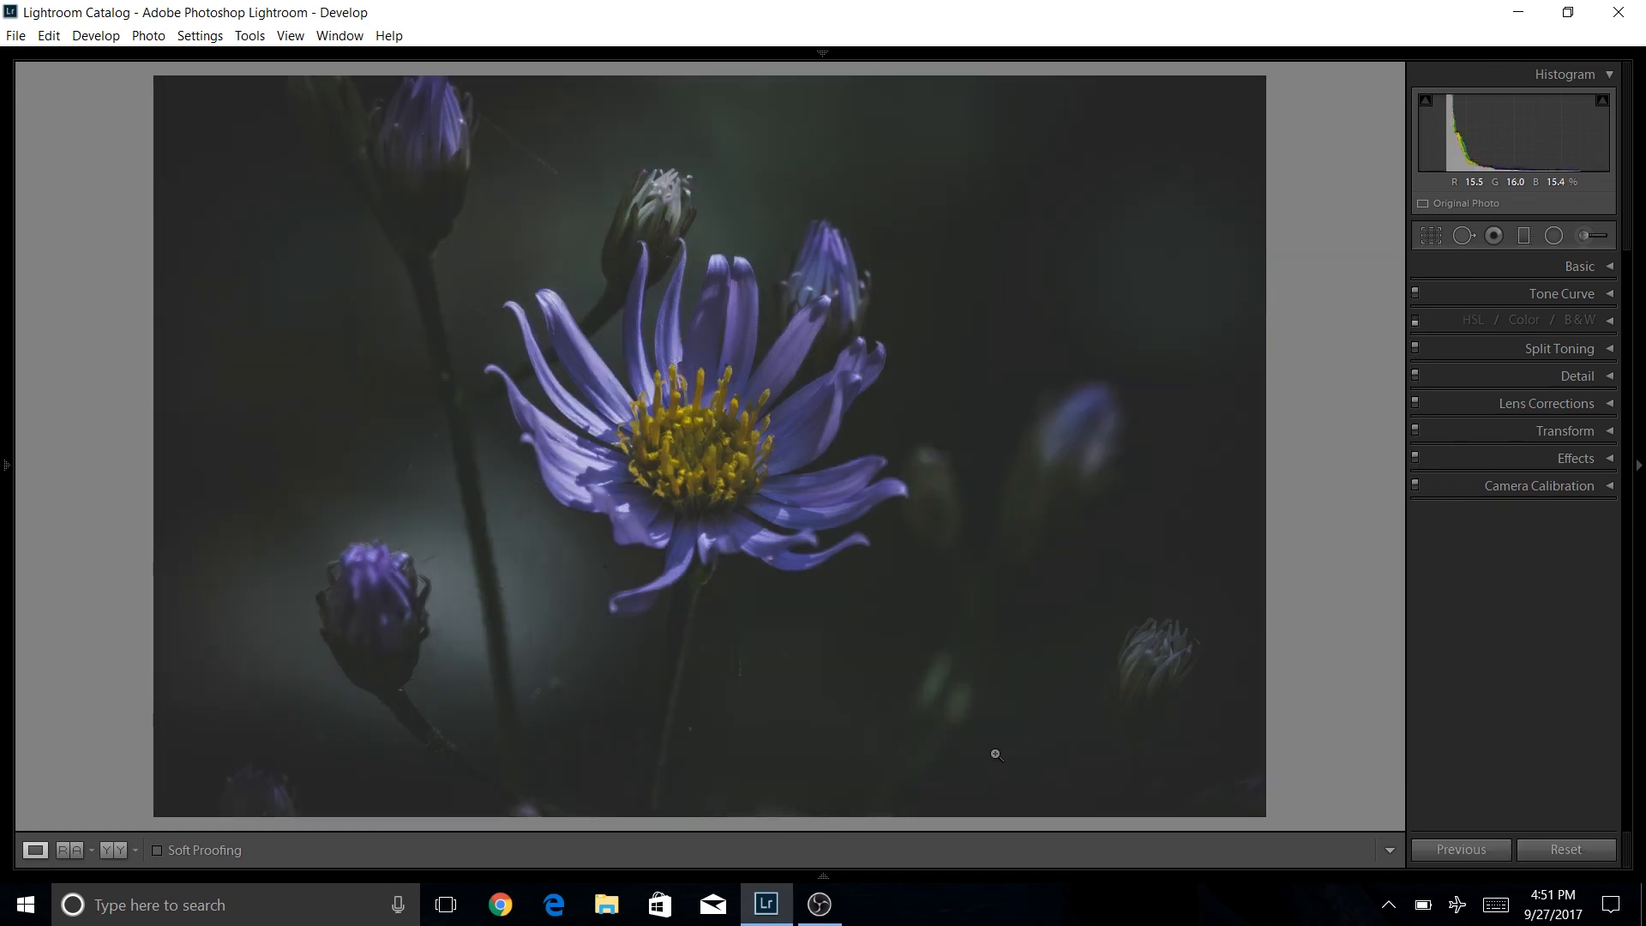
key("Right")
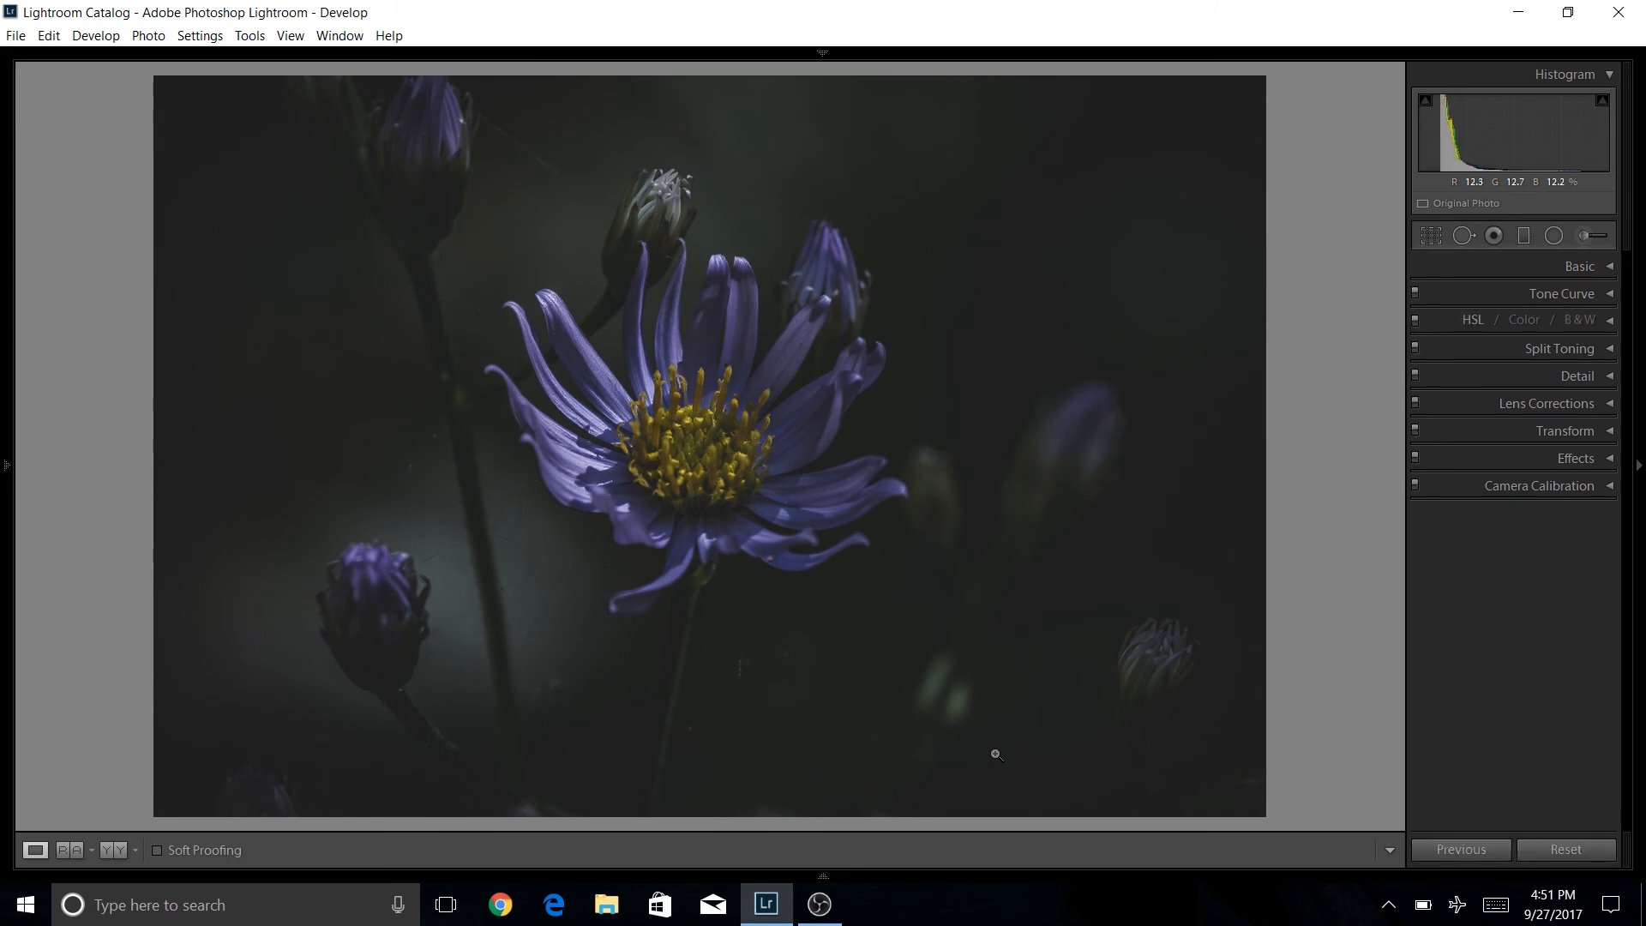
key("Right")
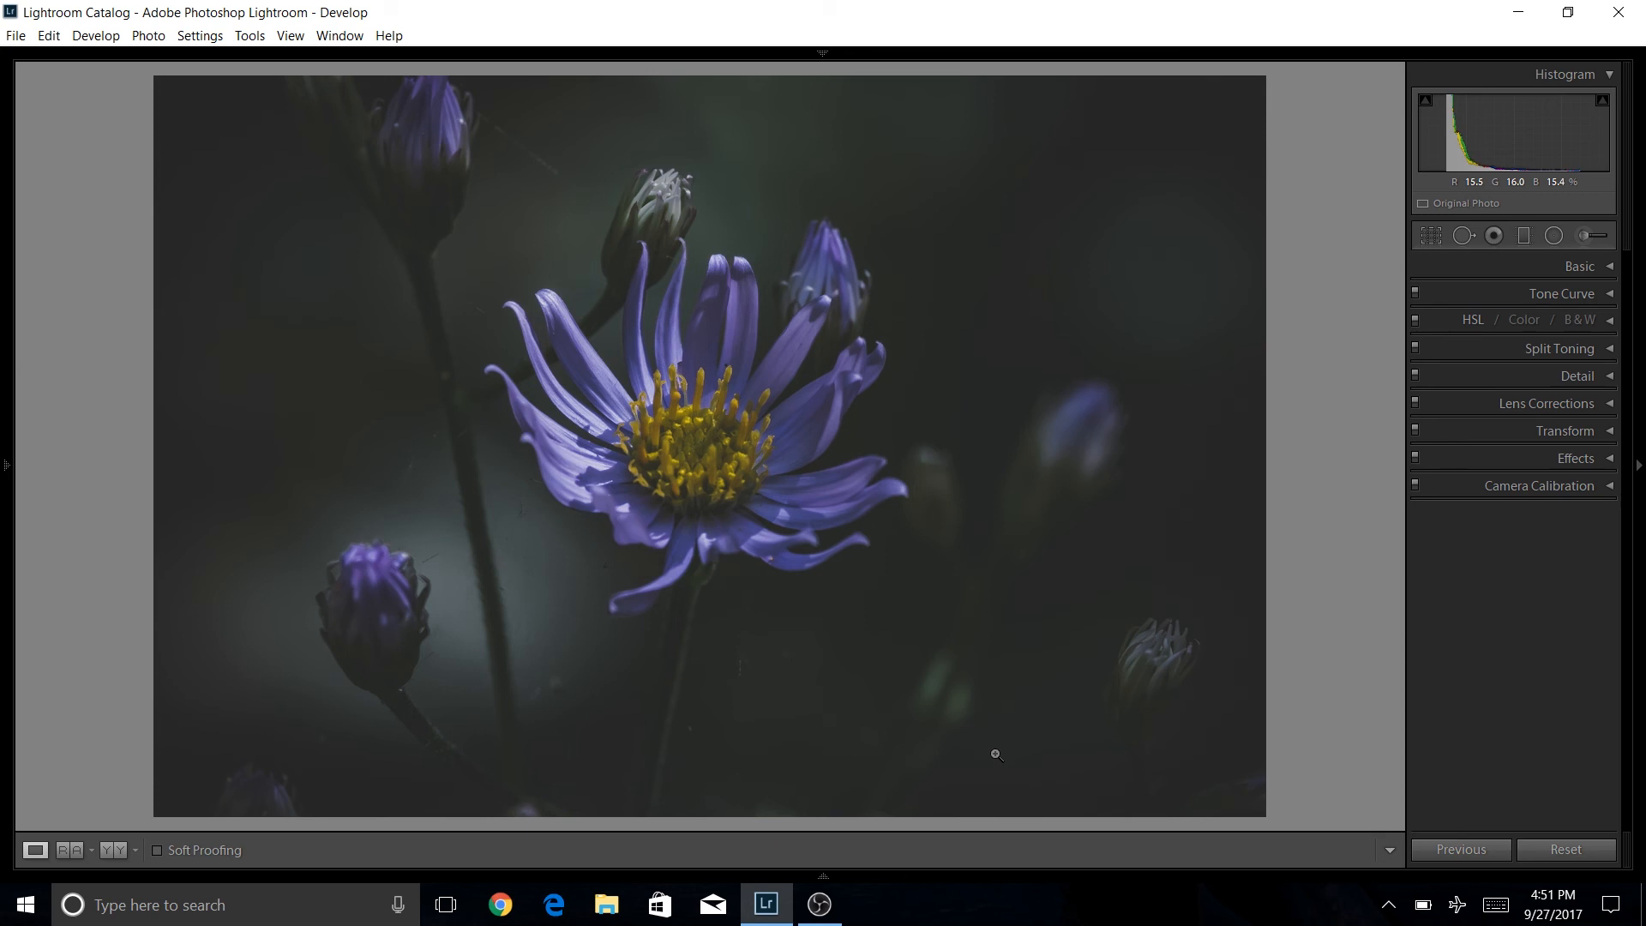
key("Right")
key("Right")
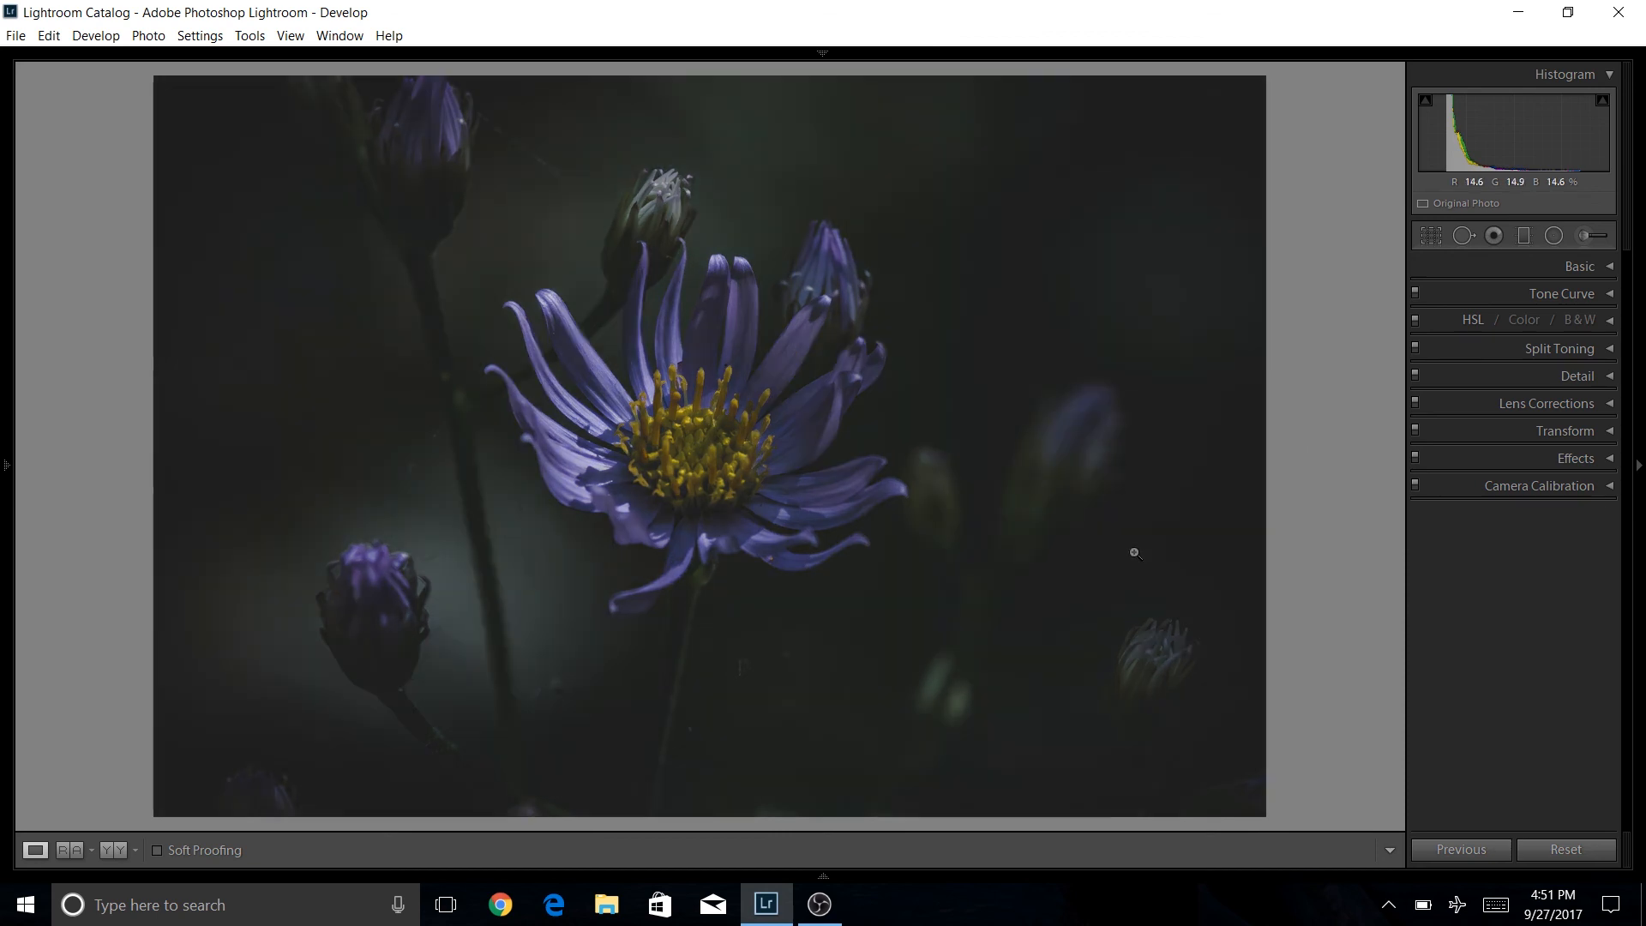
Expand Tone Curve and raise the RGB curve's black point to about 12.5% output for a faded shadow look.
left_click(1617, 297)
left_click_drag(1473, 432, 1443, 439)
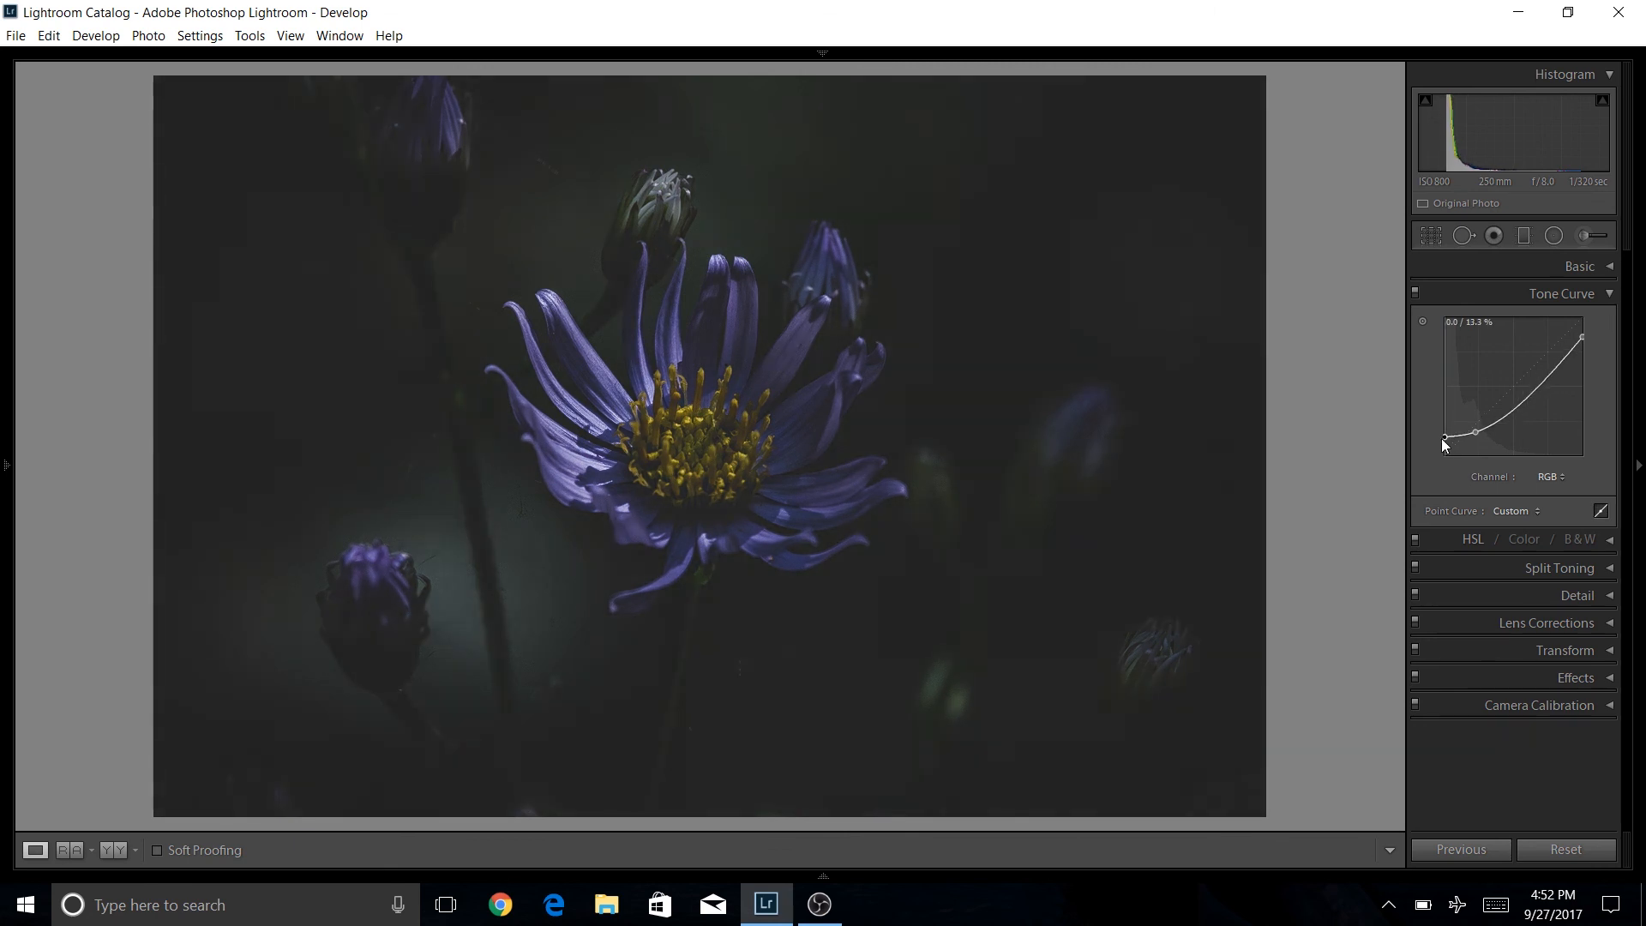
left_click_drag(1583, 338, 1585, 349)
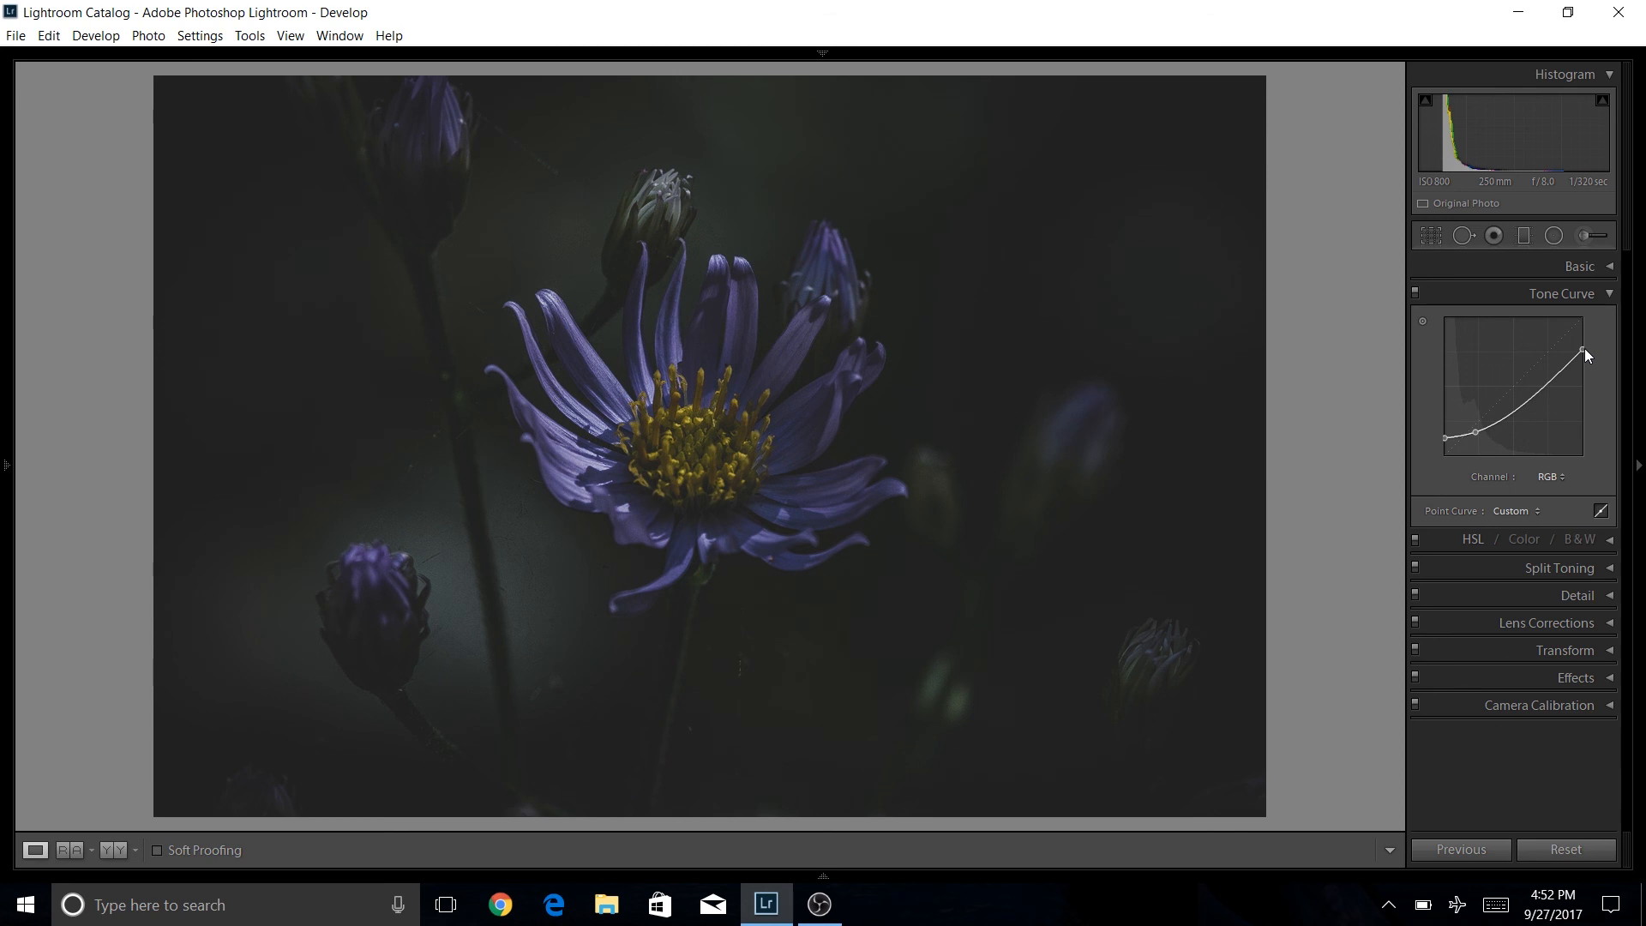
left_click_drag(1580, 351, 1582, 337)
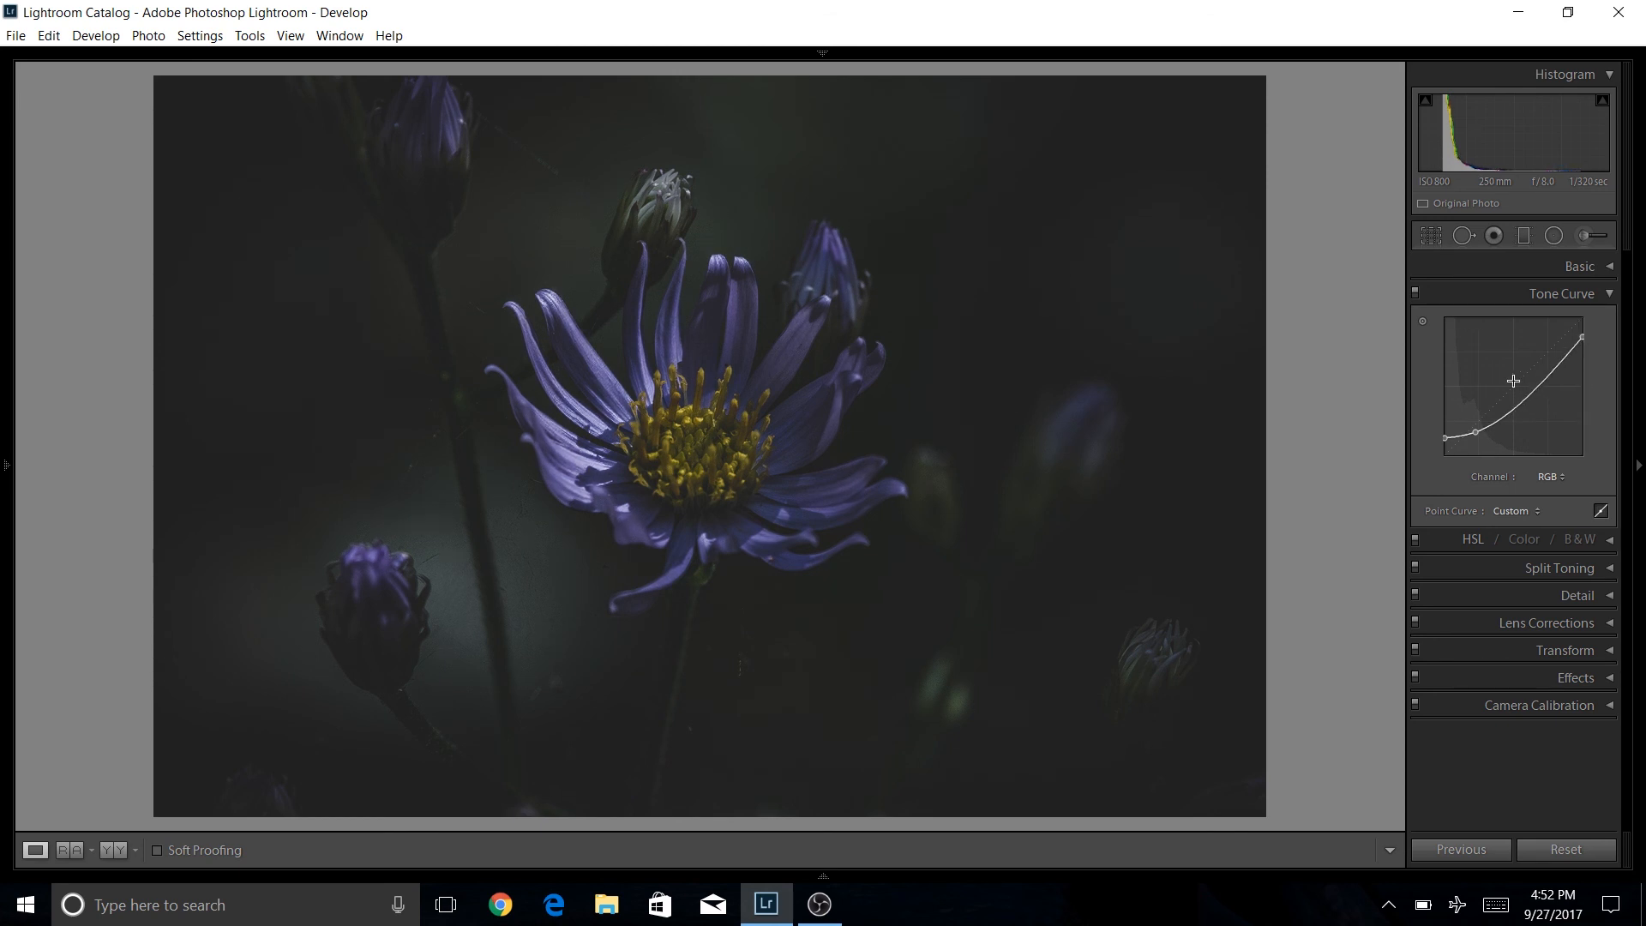
left_click_drag(1476, 432, 1475, 429)
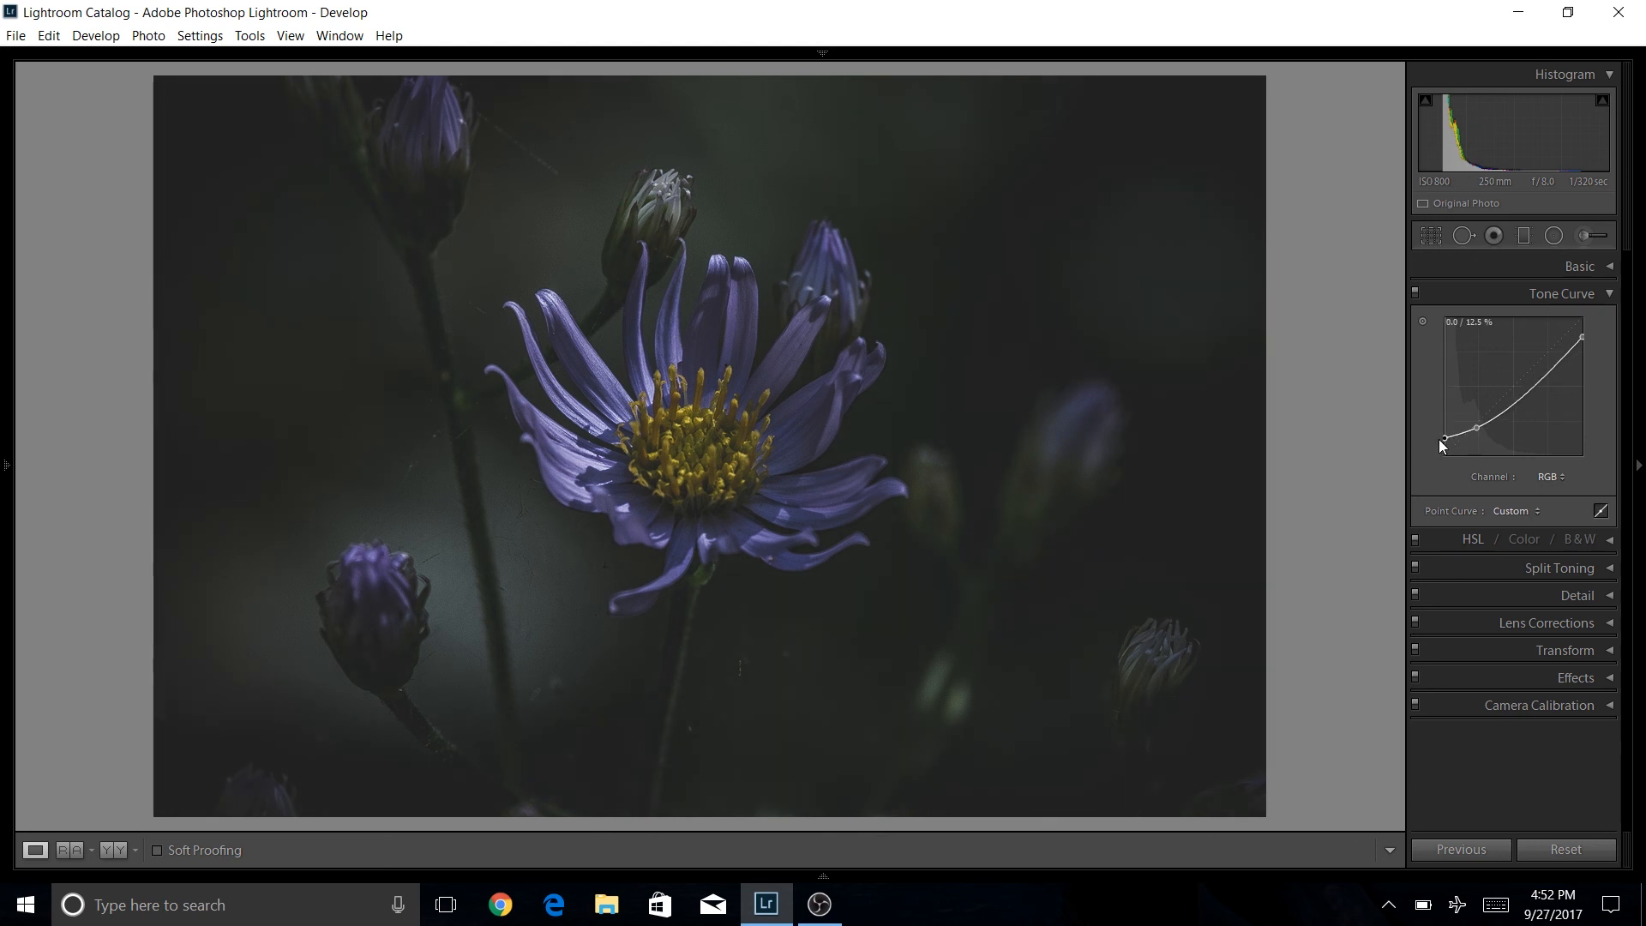
left_click_drag(1438, 439, 1435, 442)
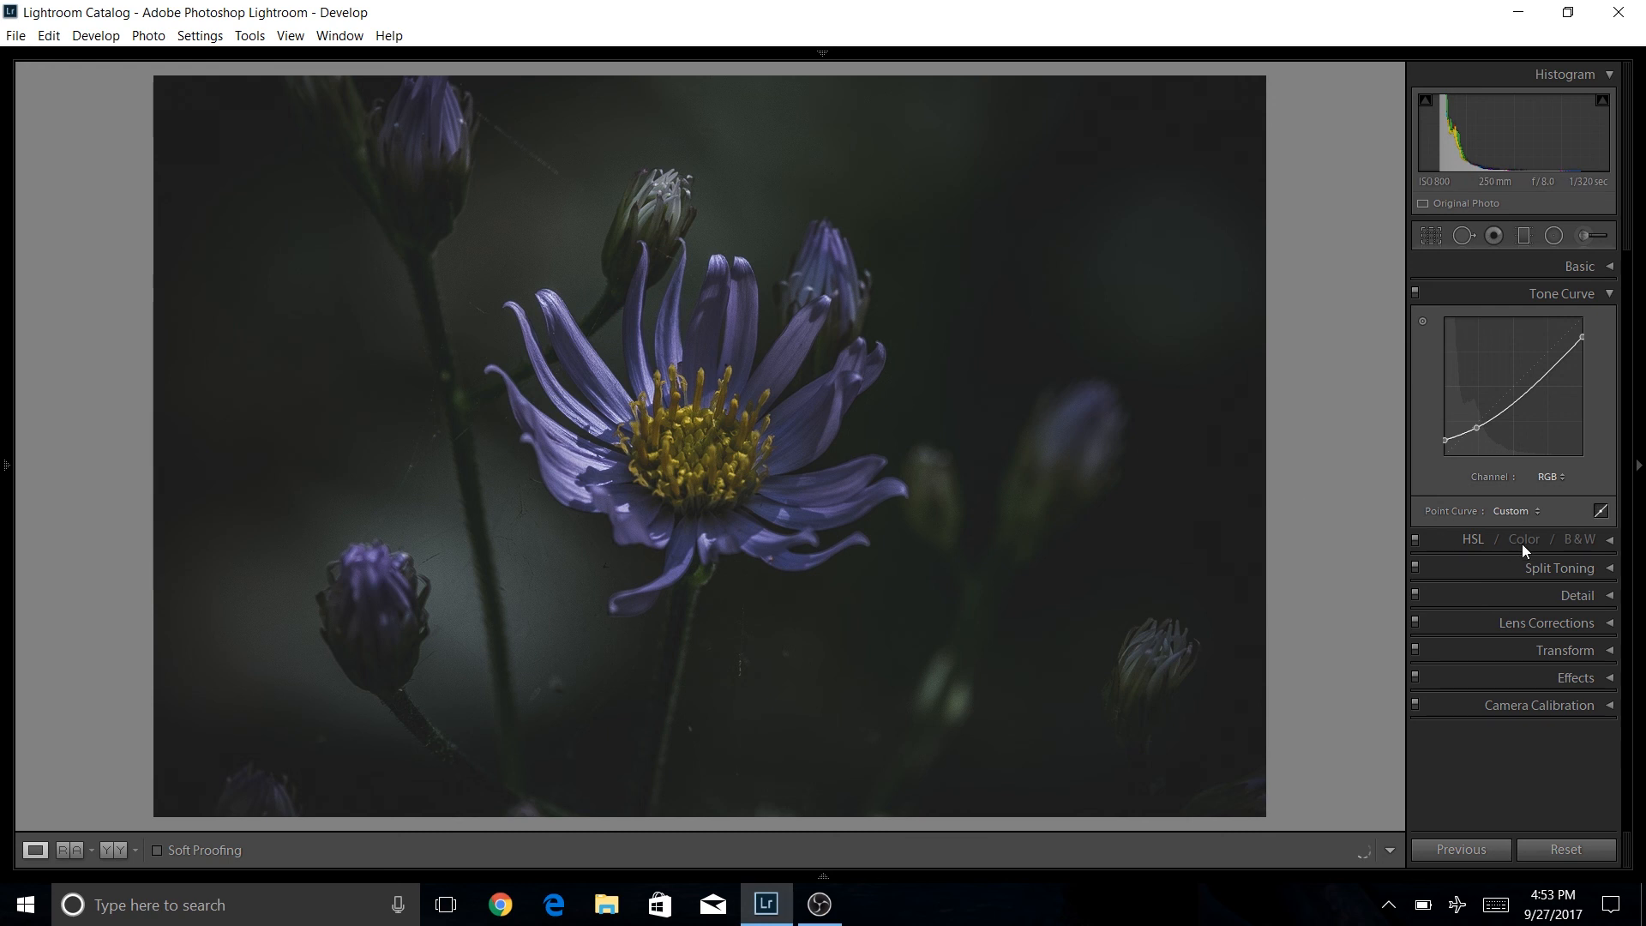
Expand the HSL panel to review the luminance settings, then collapse it again.
left_click(1611, 547)
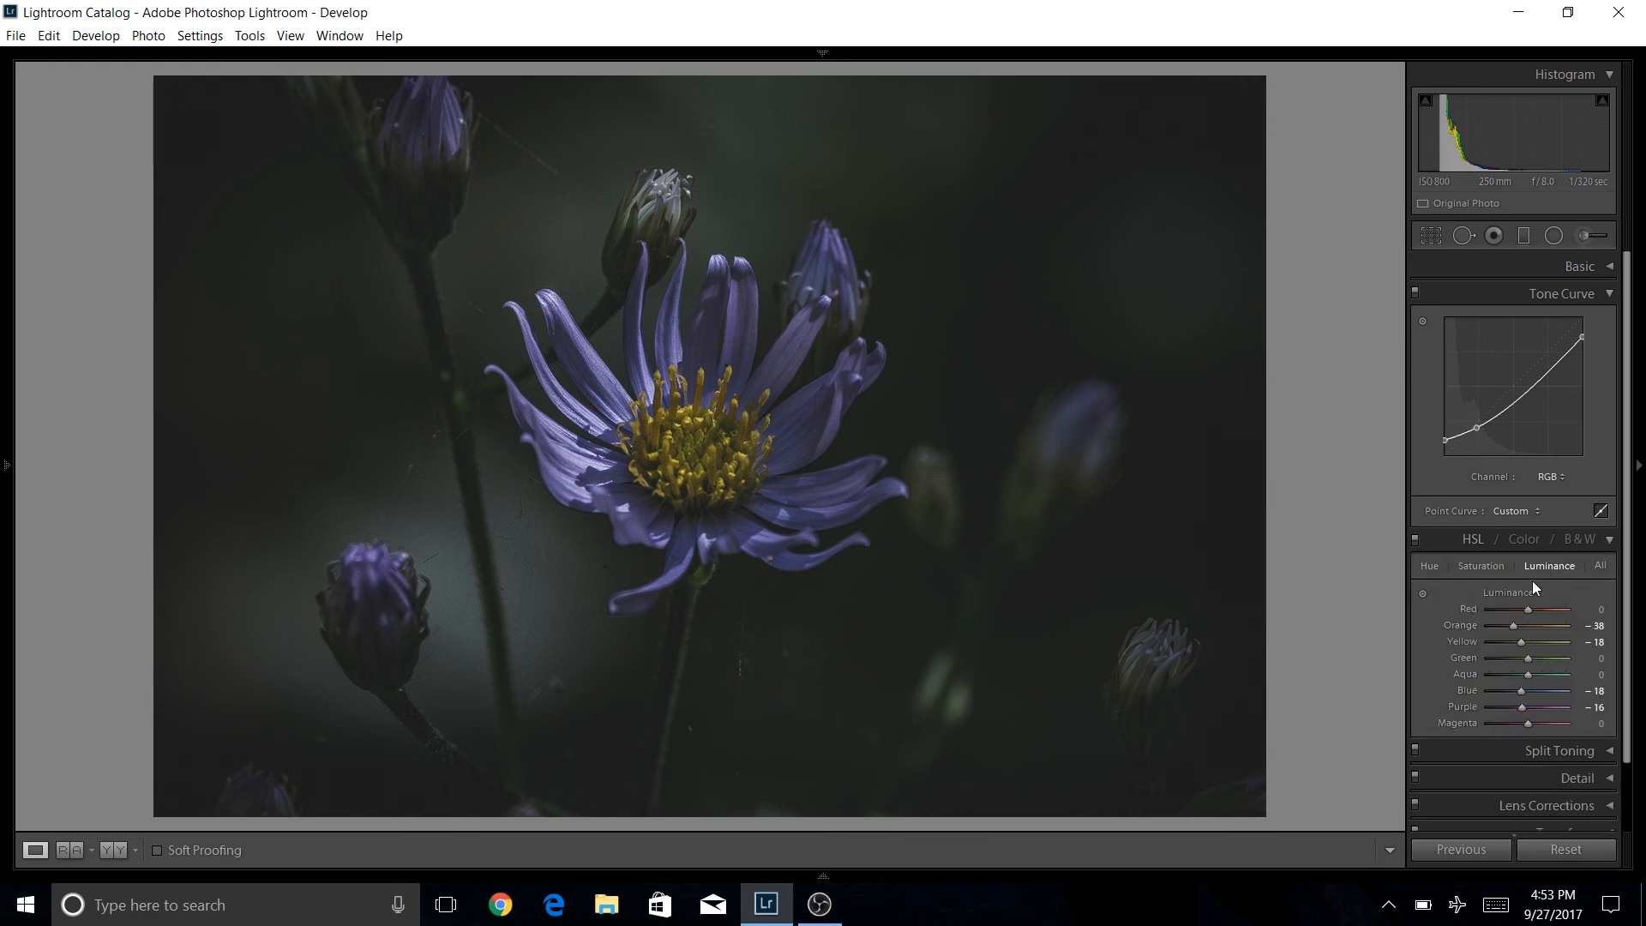
left_click(1611, 541)
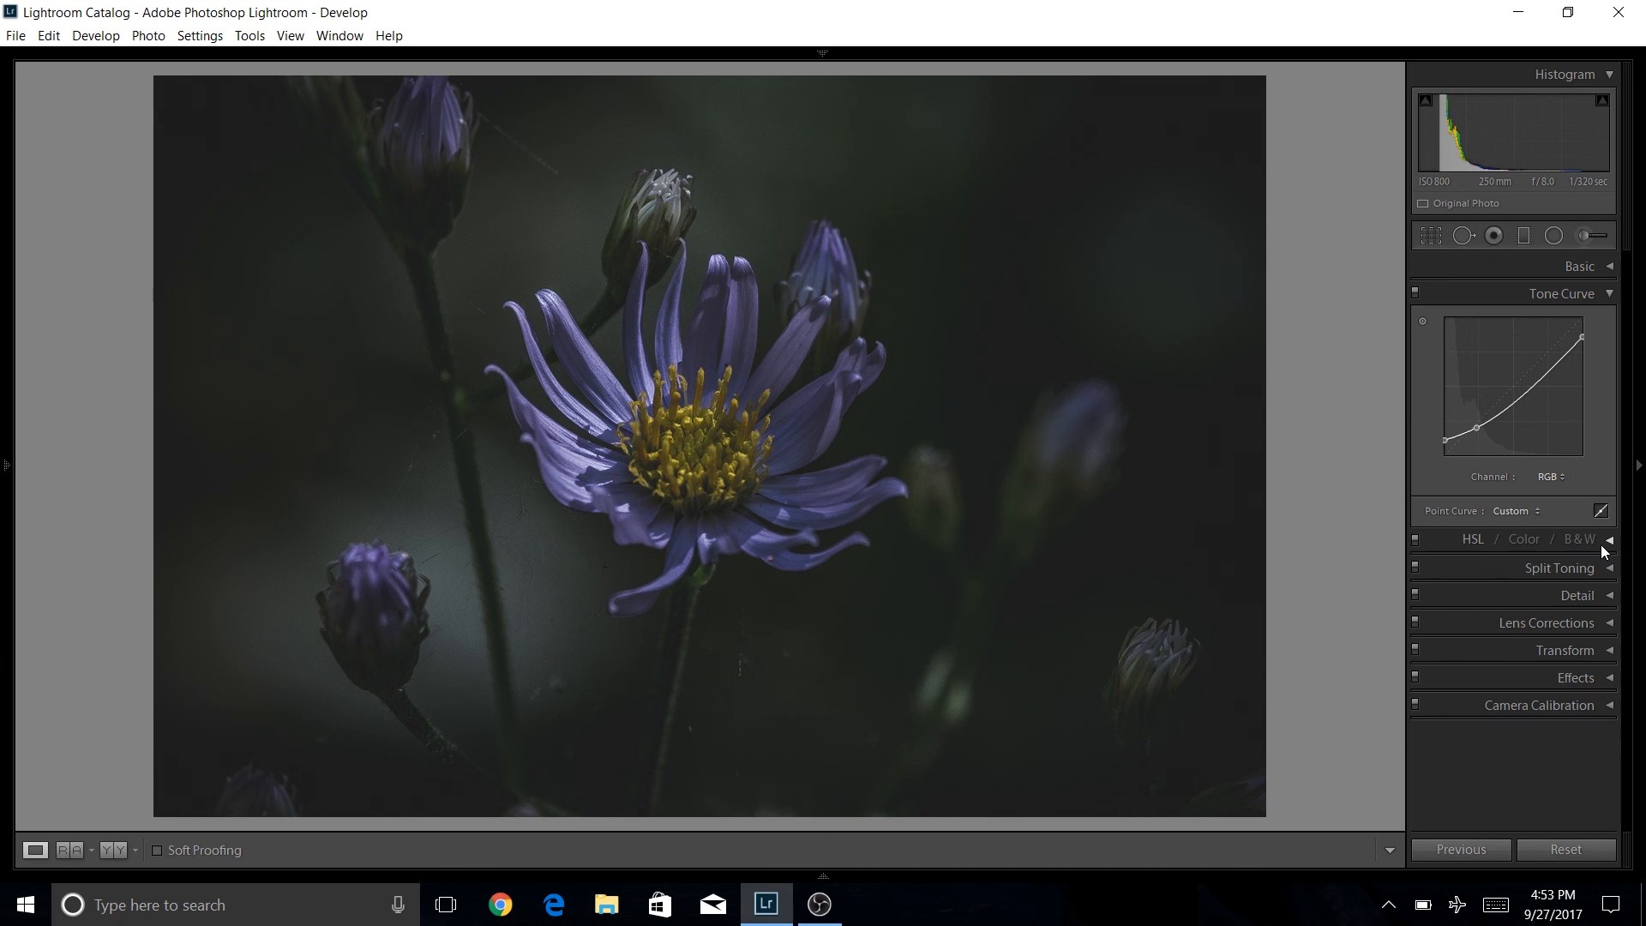